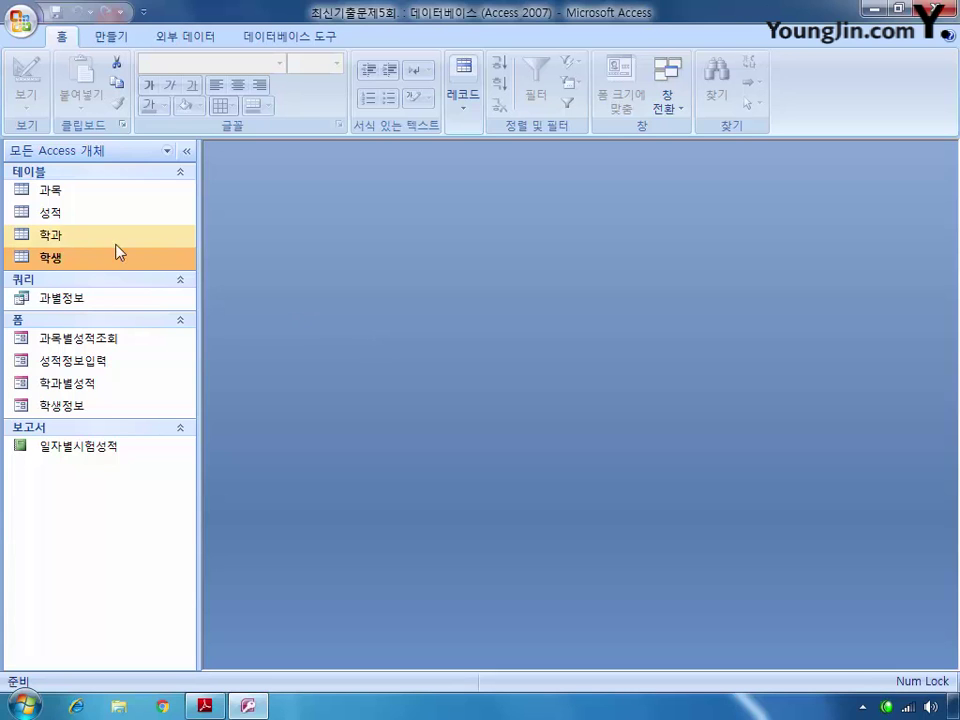
Open the 학생 table in design view and set the 학번 field as the primary key.
right_click(65, 258)
left_click(112, 291)
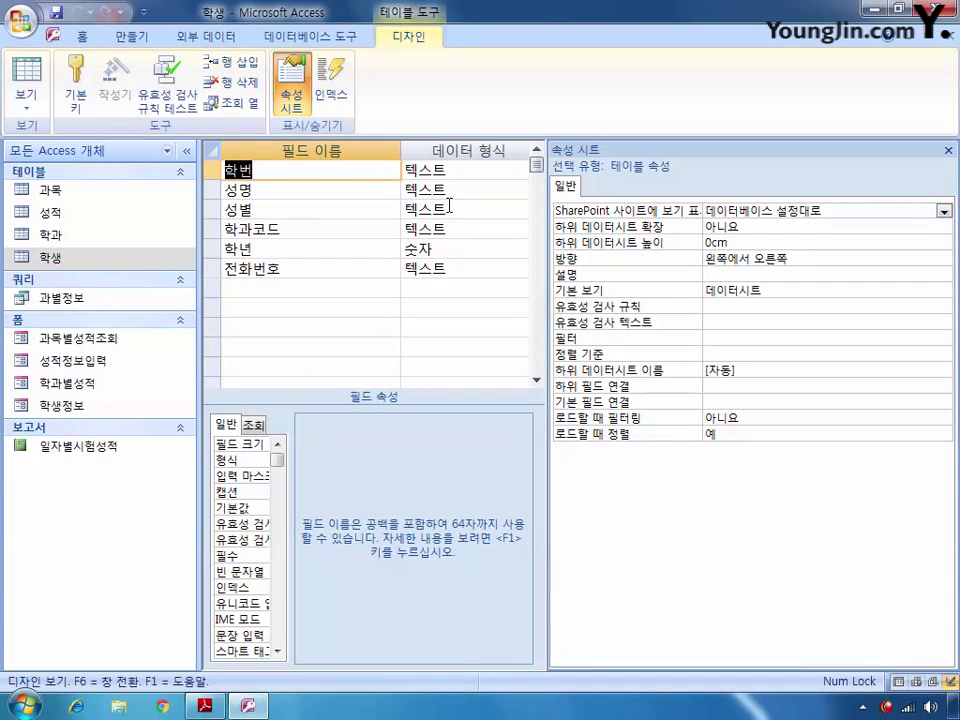
left_click(212, 170)
left_click(78, 95)
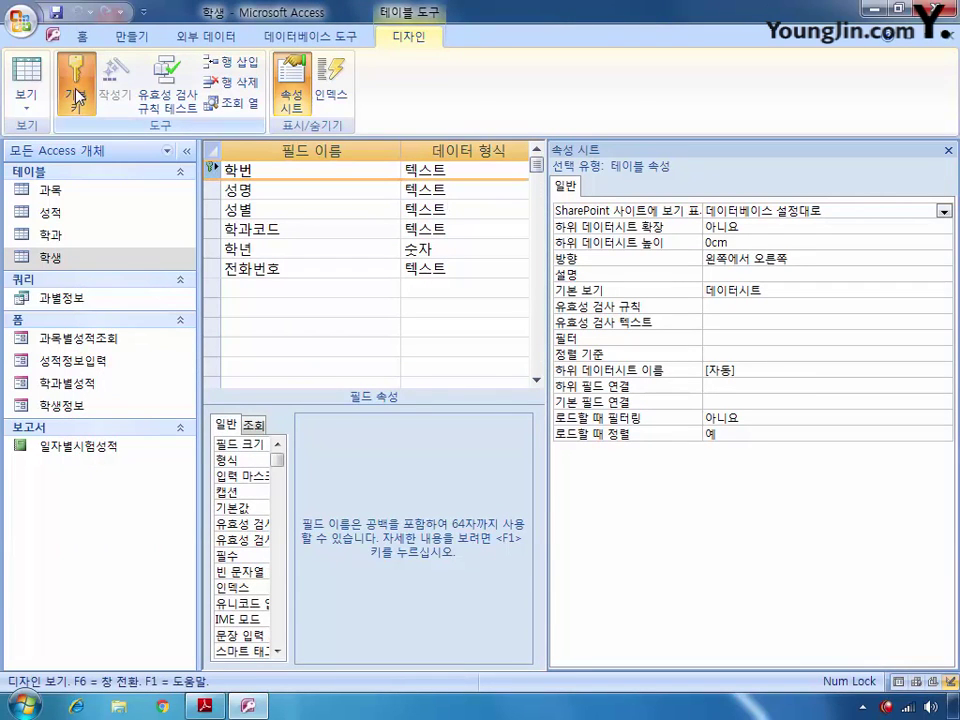
Close the property sheet and set the 성명 field's 필수 (Required) property to 예.
left_click(218, 190)
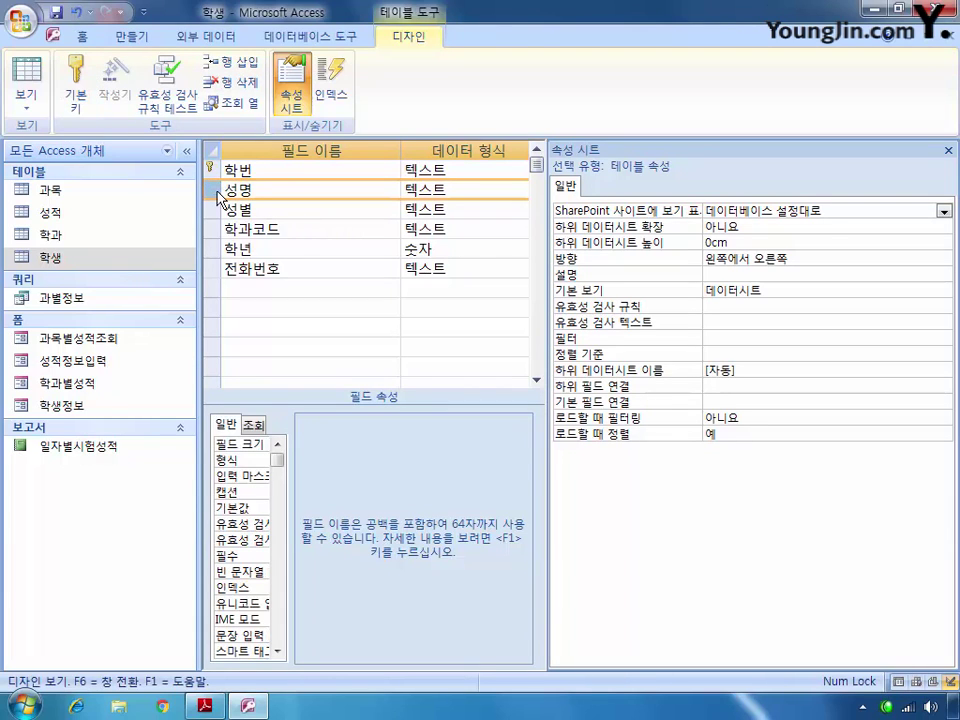
left_click(948, 150)
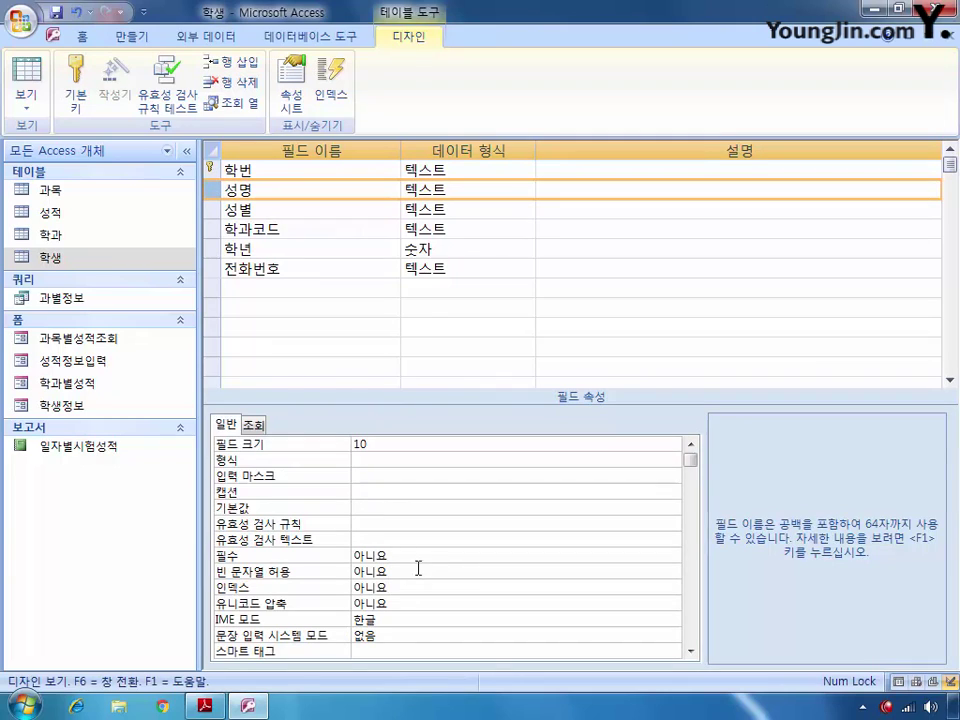
left_click(609, 561)
left_click(673, 556)
left_click(531, 567)
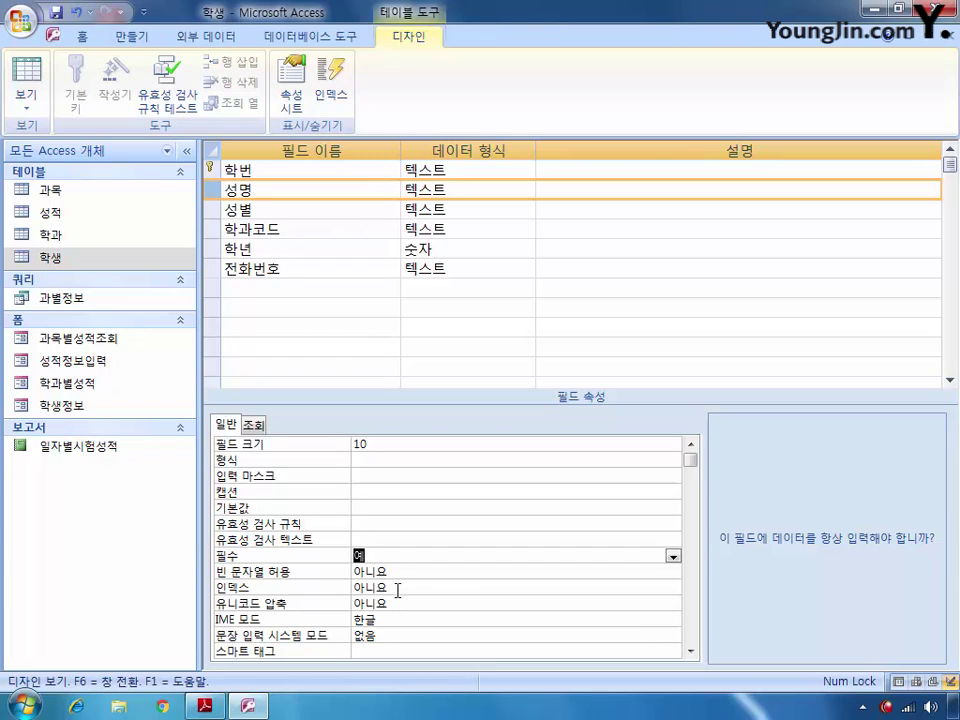
left_click(415, 445)
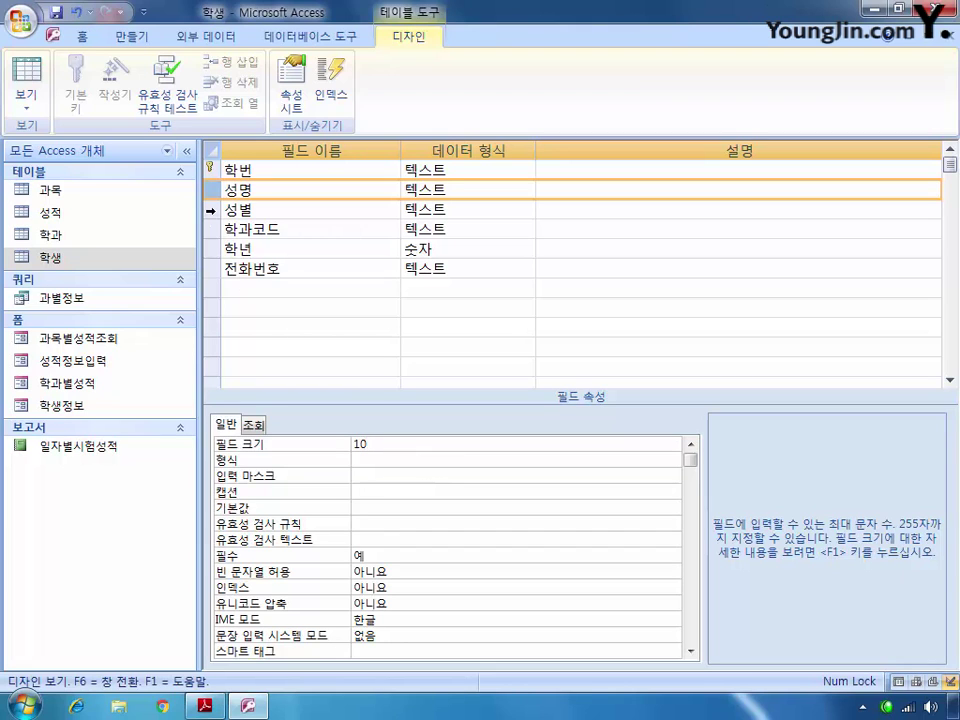
Give the 성별 field the validation rule in ("M","F").
left_click(240, 209)
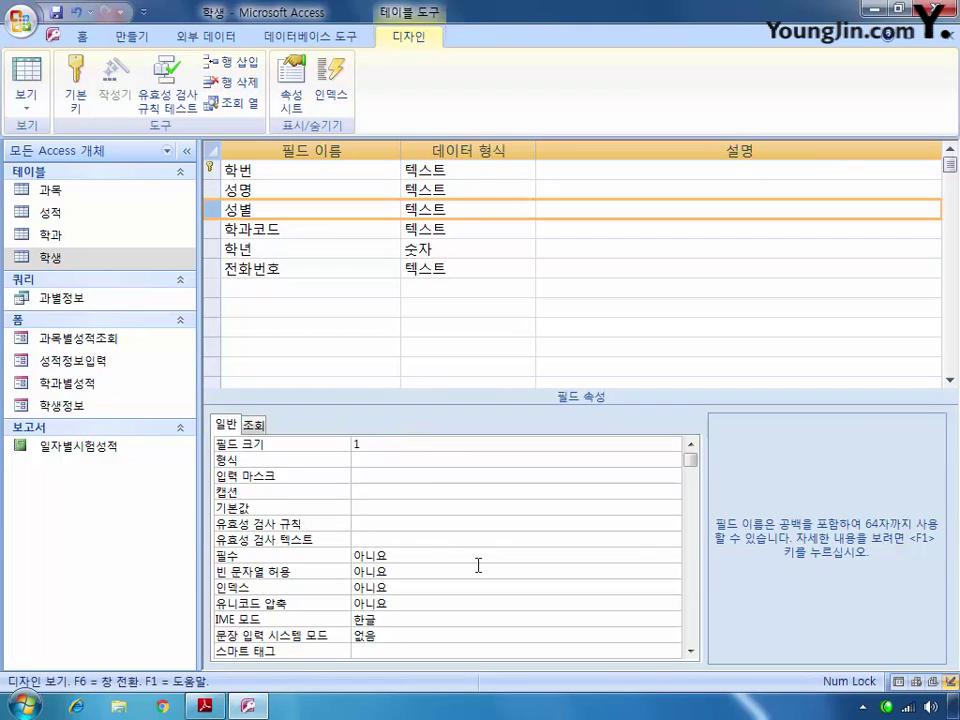
left_click(398, 522)
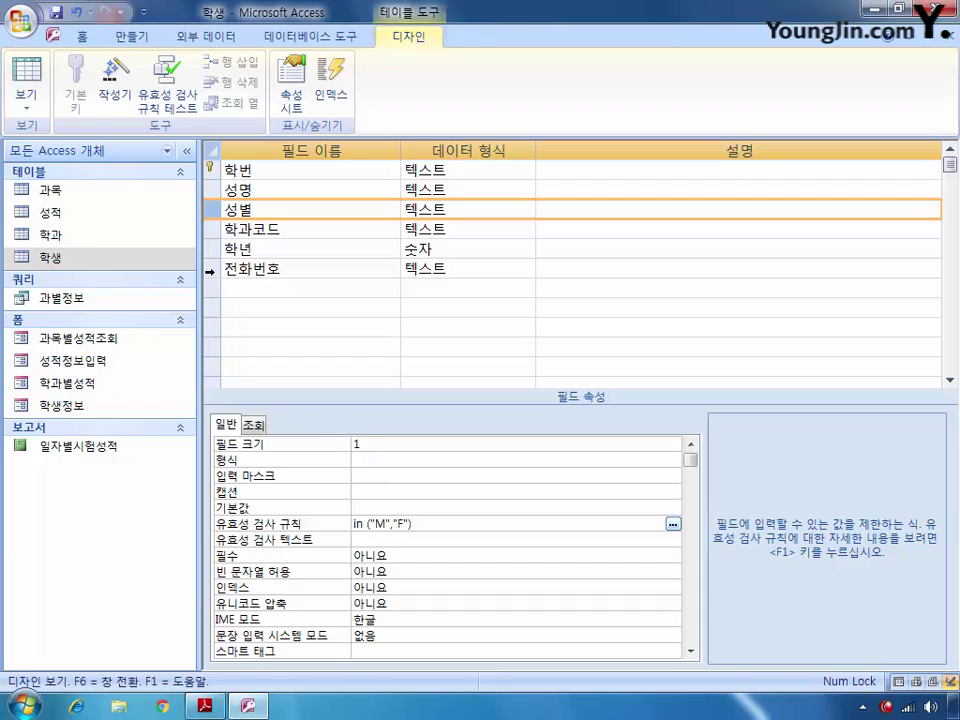
Set the 전화번호 field's input mask to (###)-###-####;;#.
left_click(212, 269)
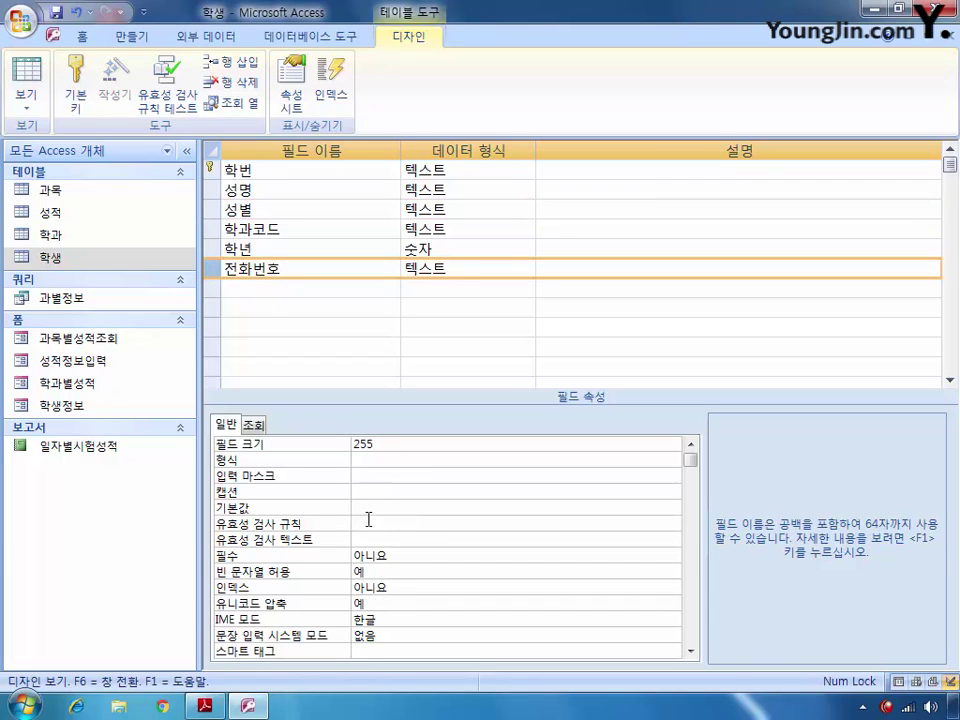
left_click(358, 477)
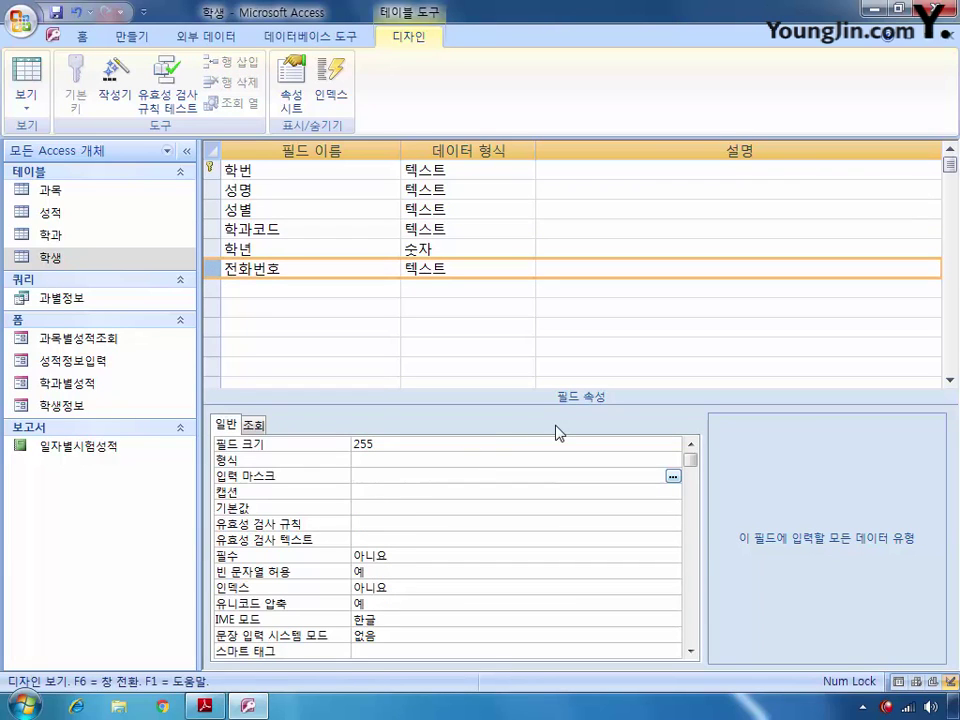
type("(###)-###-####;;#")
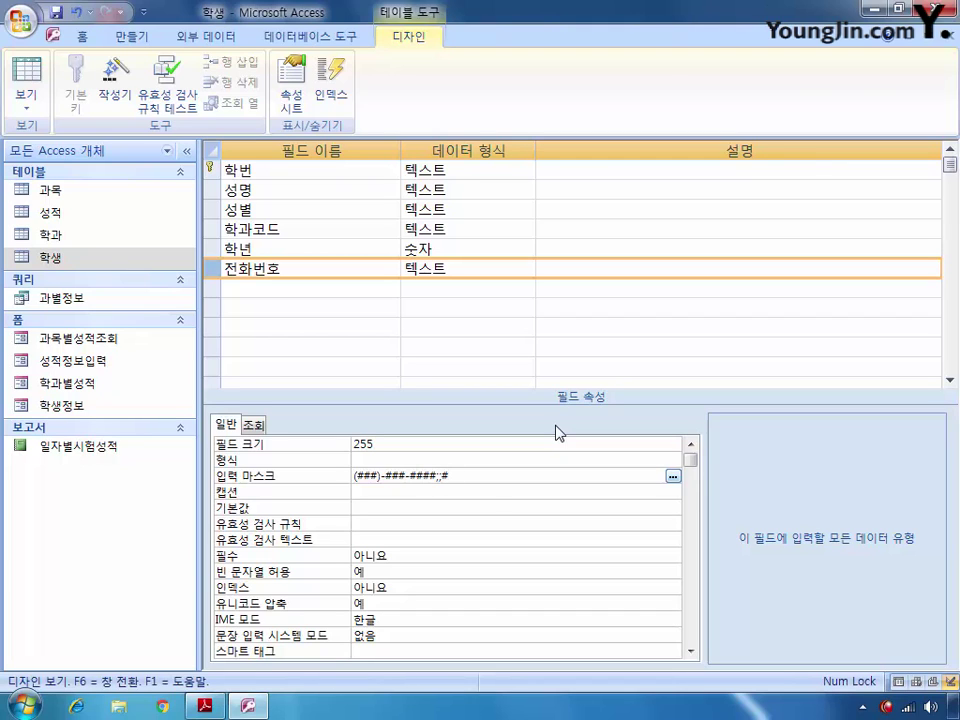
left_click(473, 492)
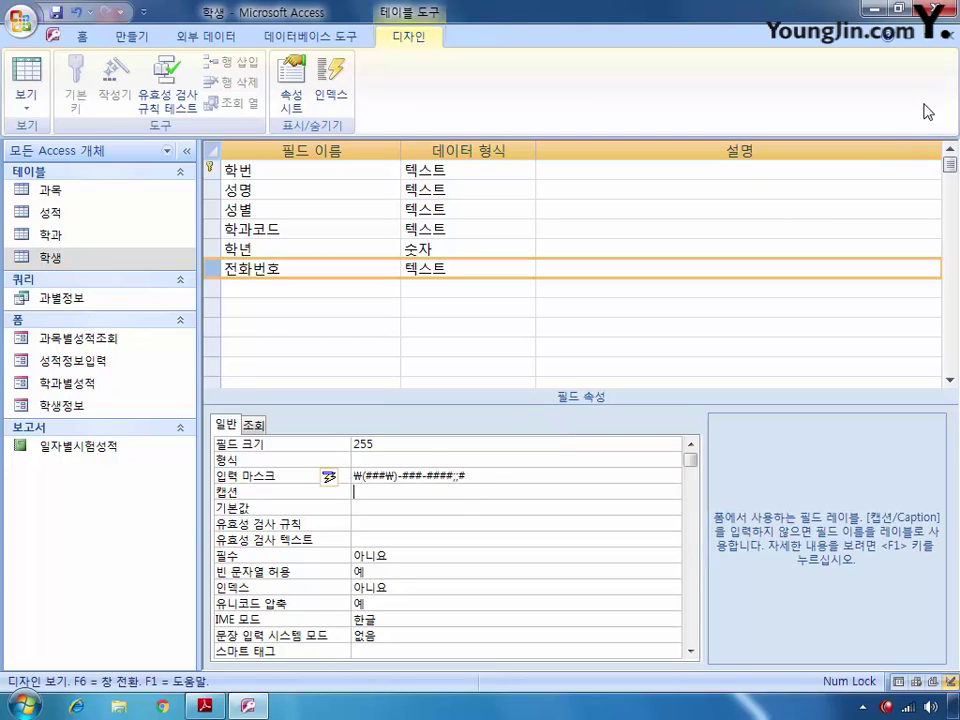
Close the 학생 table and save its design changes without testing existing data against the new rules.
left_click(949, 36)
left_click(439, 401)
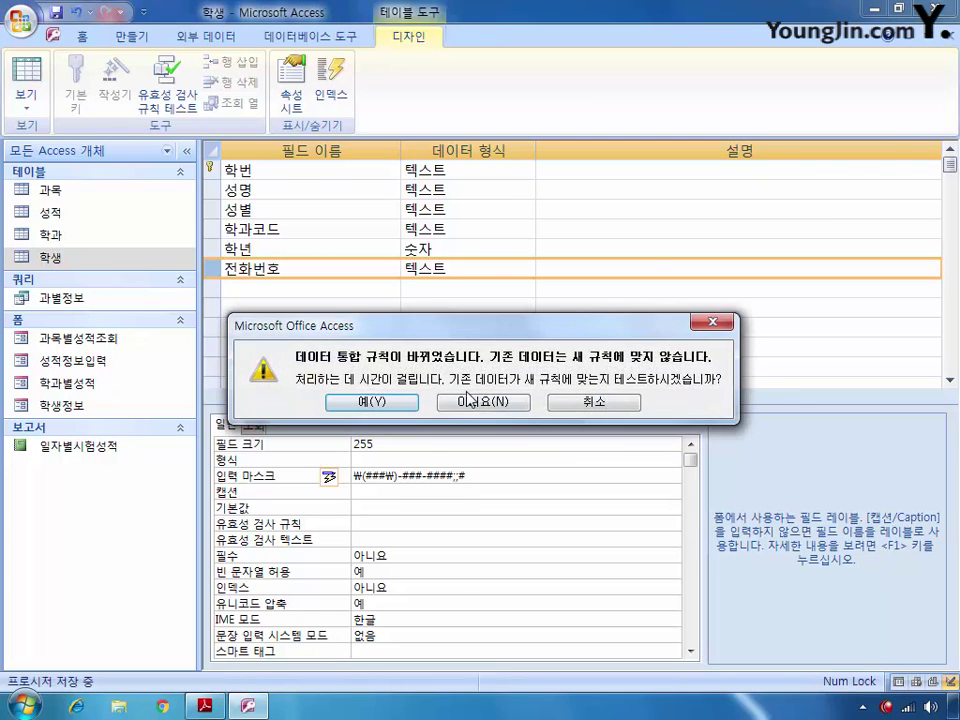
left_click(467, 400)
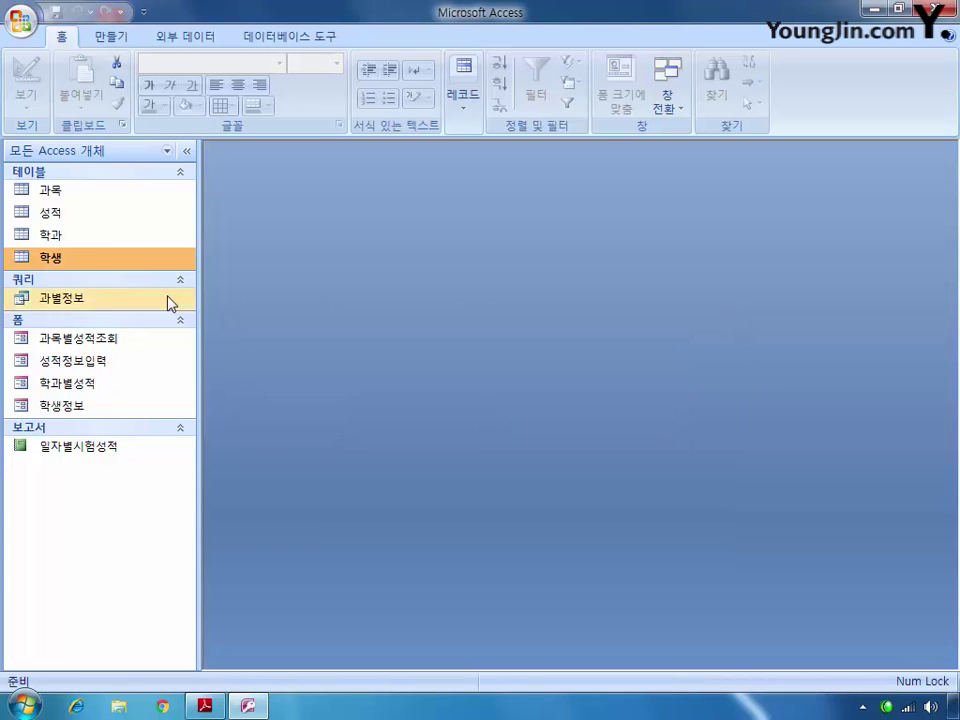
In the 과목 table's design, set the 입력일 field's default value to now(), and save and close the table.
right_click(60, 198)
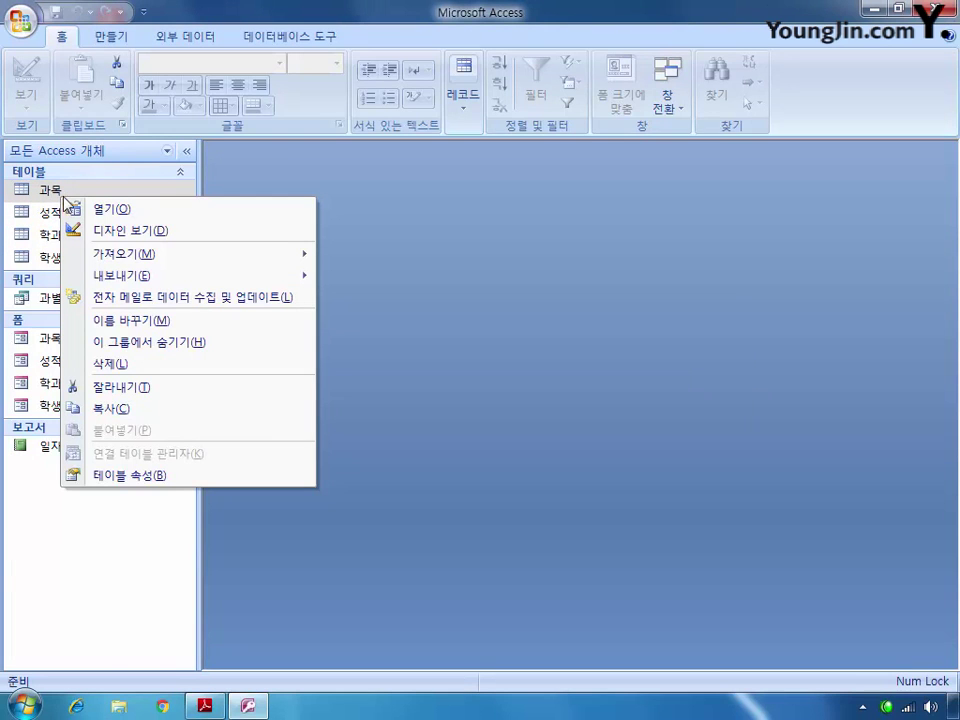
left_click(130, 230)
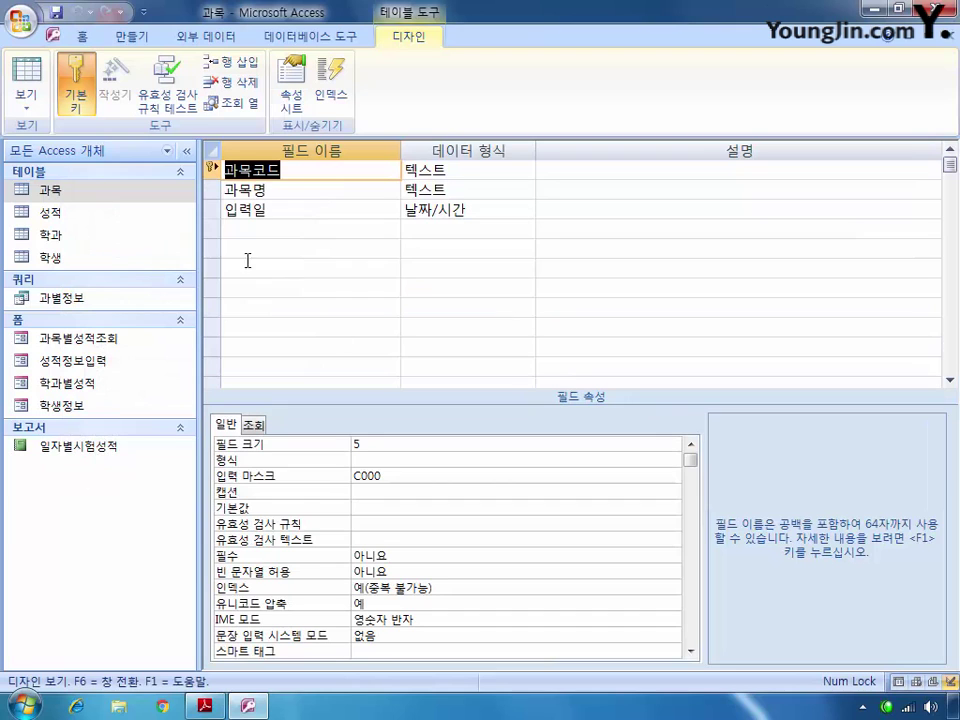
left_click(211, 209)
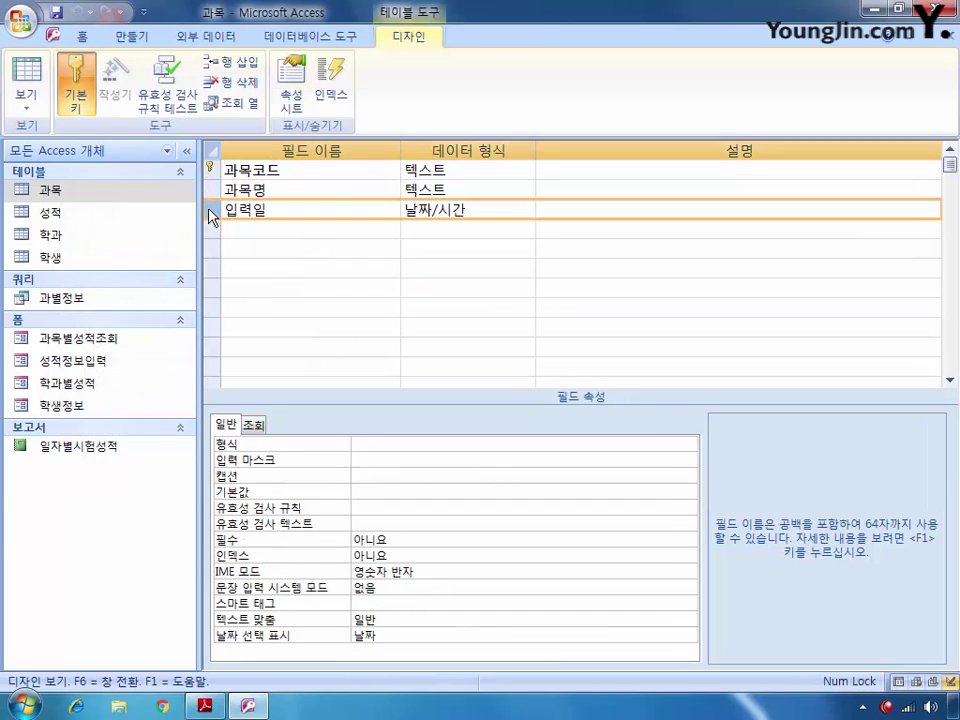
left_click(408, 492)
type("now")
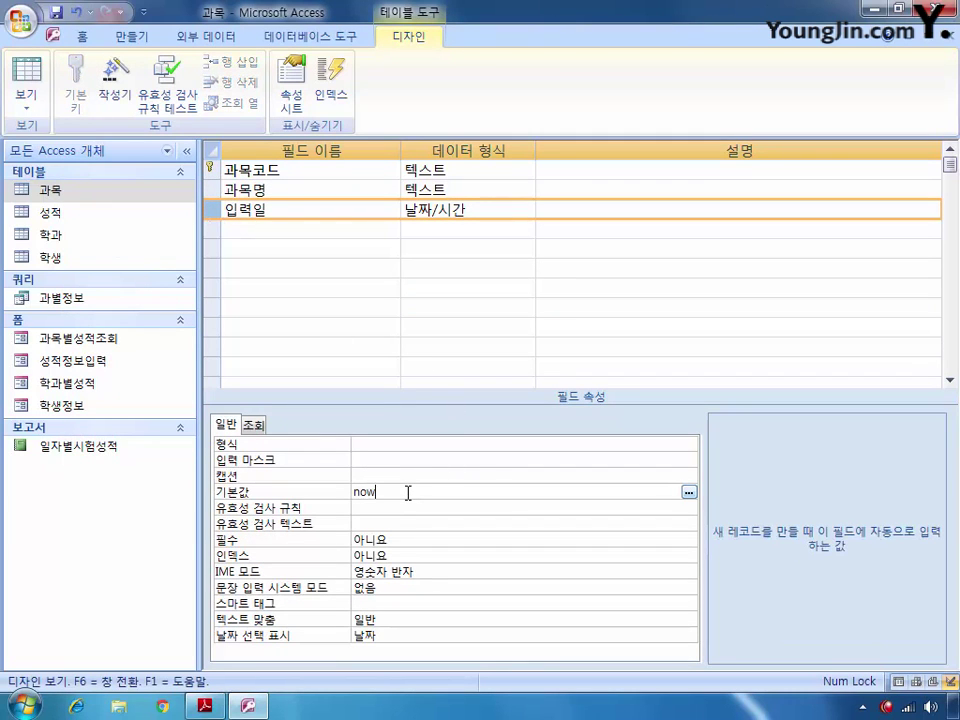
type("()")
left_click(948, 37)
left_click(382, 399)
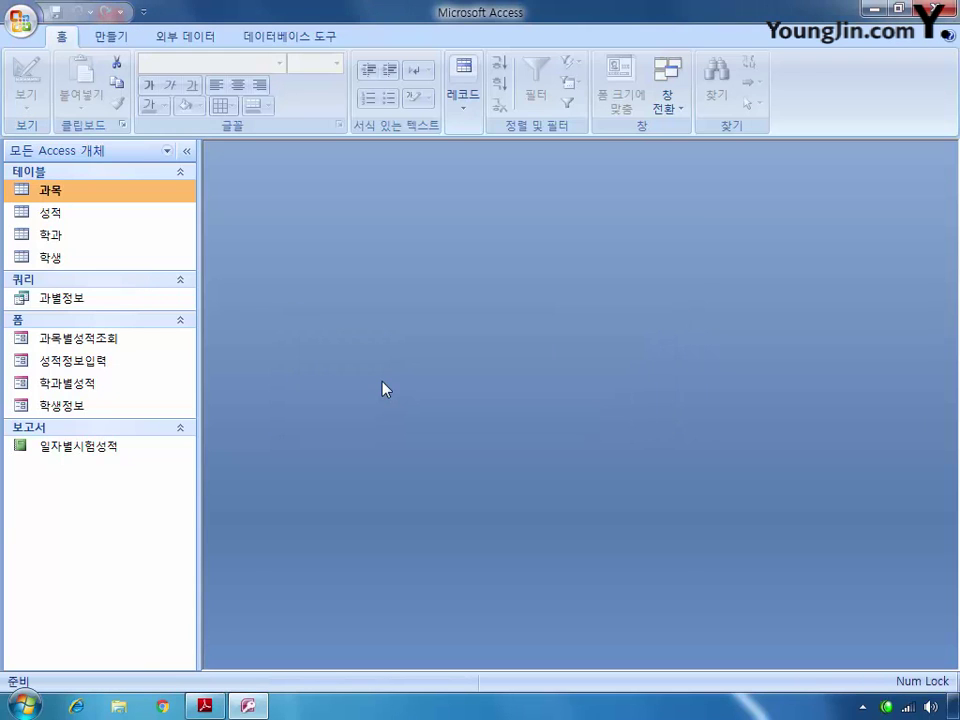
Open the Relationships window and enlarge the 과목 table box to show all its fields.
left_click(279, 40)
left_click(268, 70)
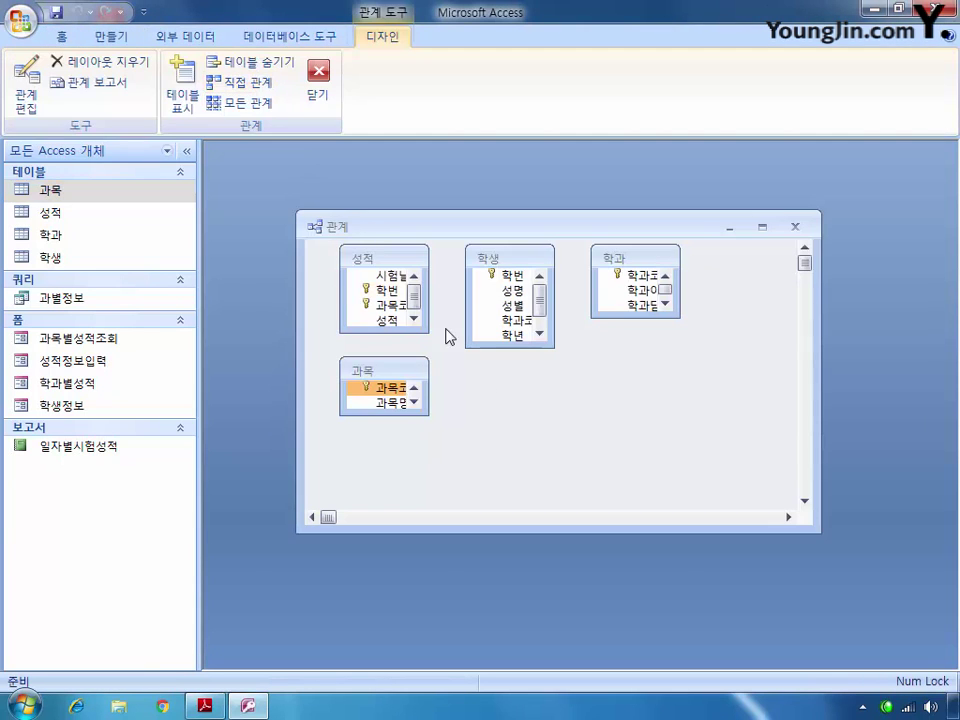
left_click_drag(430, 413, 489, 476)
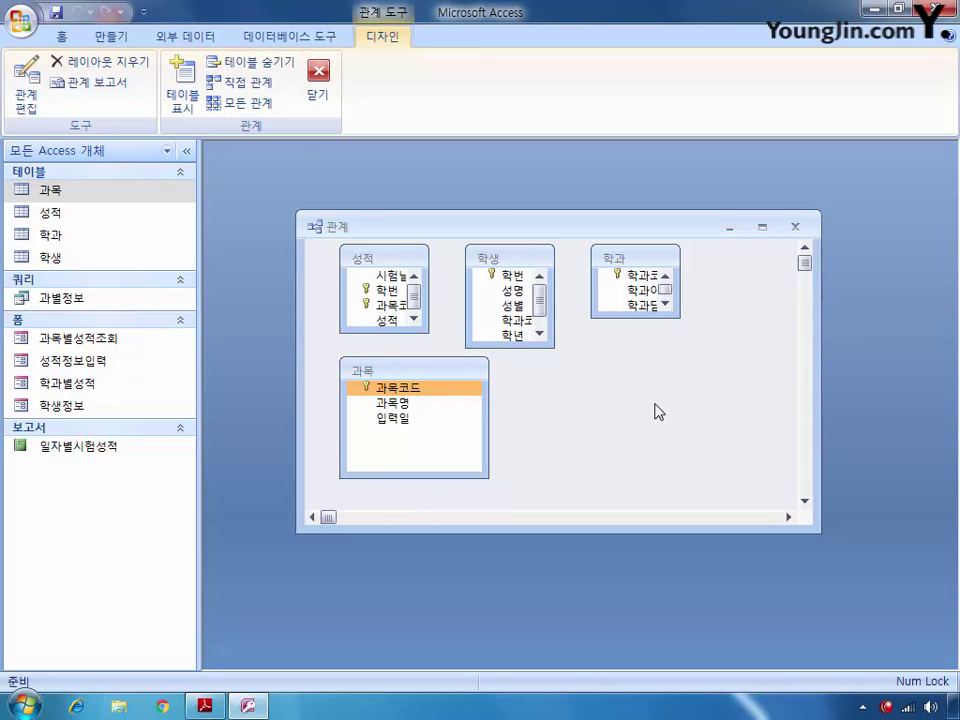
left_click(478, 277)
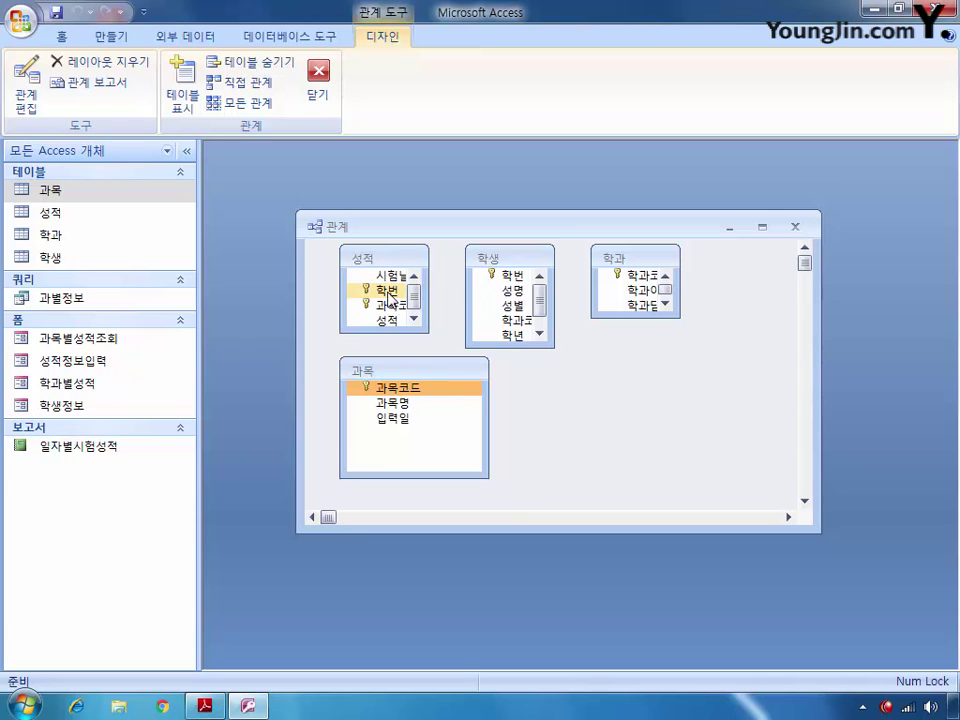
Relate the 학생 and 성적 tables on 학번, enforcing referential integrity with cascading updates of related fields.
left_click_drag(389, 293, 505, 283)
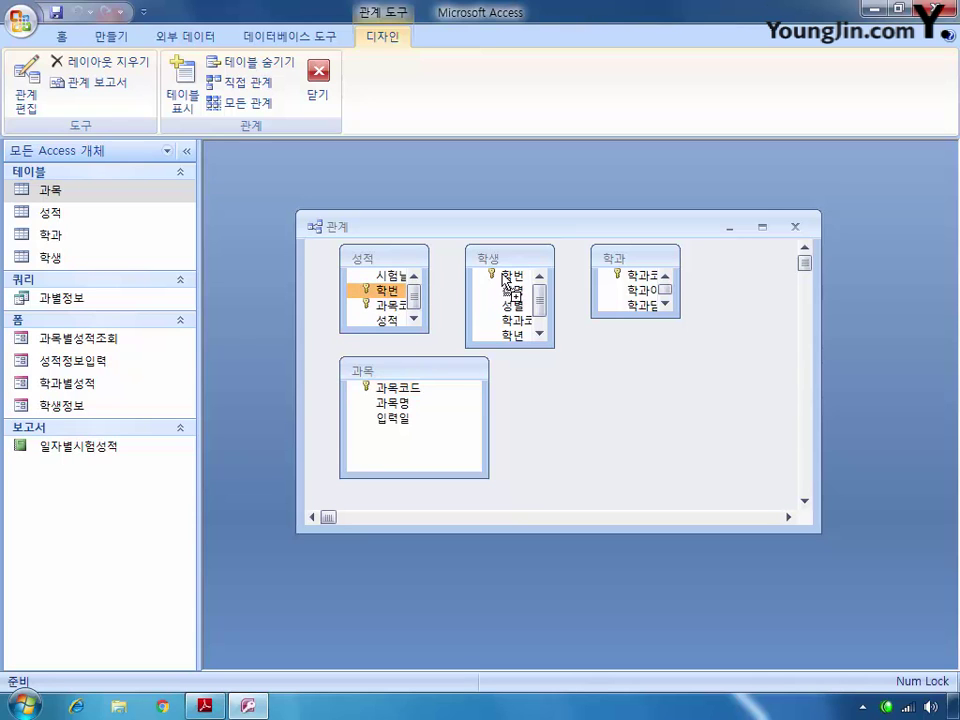
left_click_drag(505, 283, 505, 283)
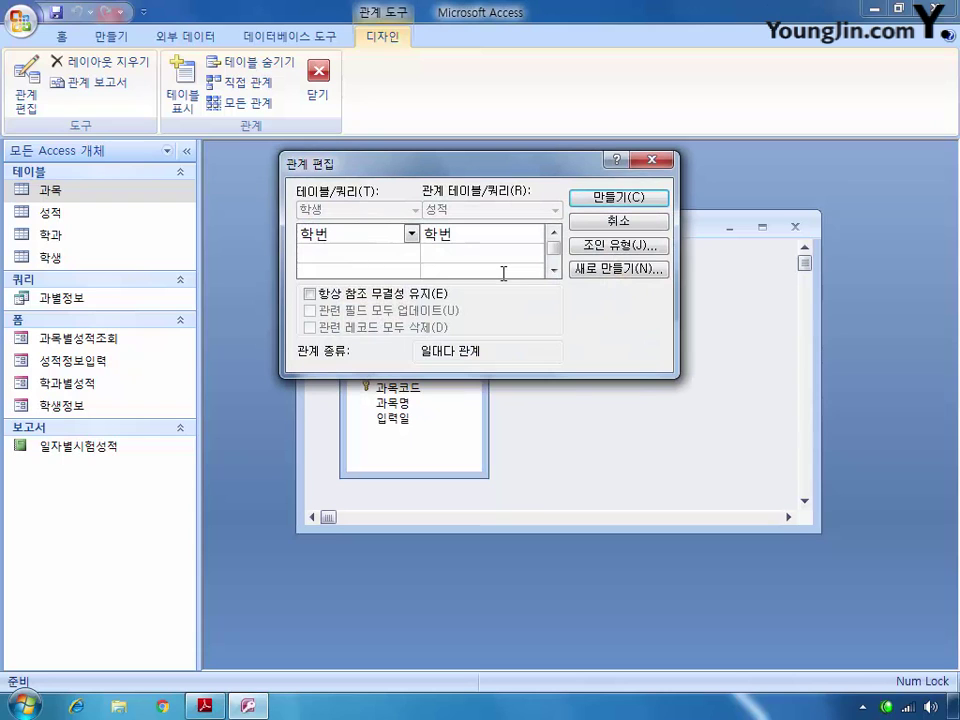
left_click(310, 293)
left_click(310, 310)
left_click(643, 199)
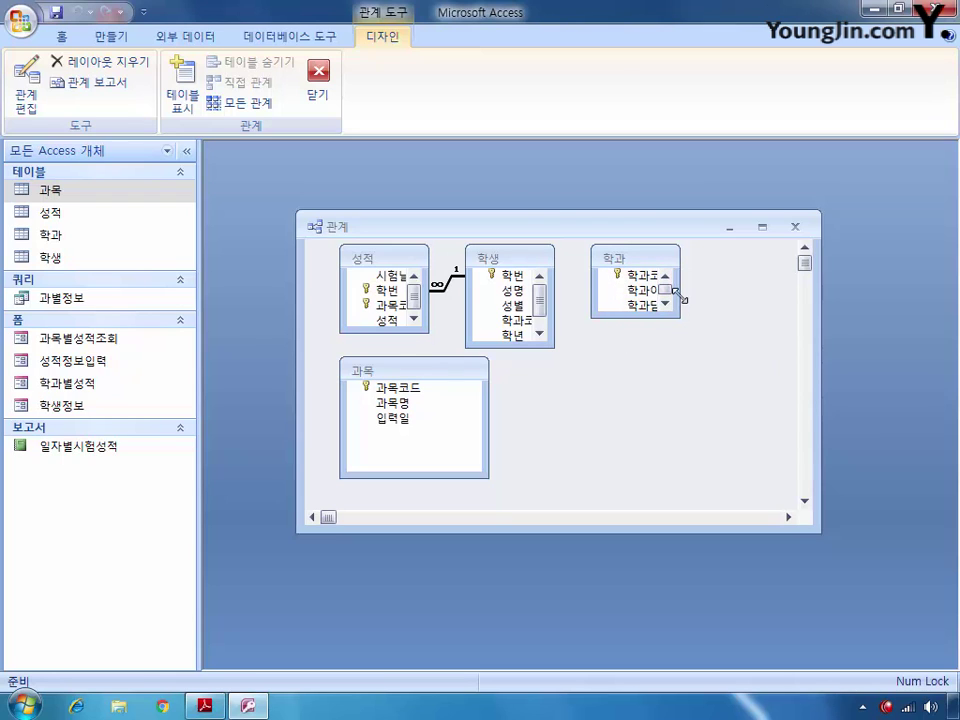
Relate the 학과 and 학생 tables on 학과코드 with referential integrity and cascading updates, and save the relationships layout.
left_click_drag(680, 295, 762, 295)
left_click_drag(557, 340, 596, 345)
left_click(579, 345)
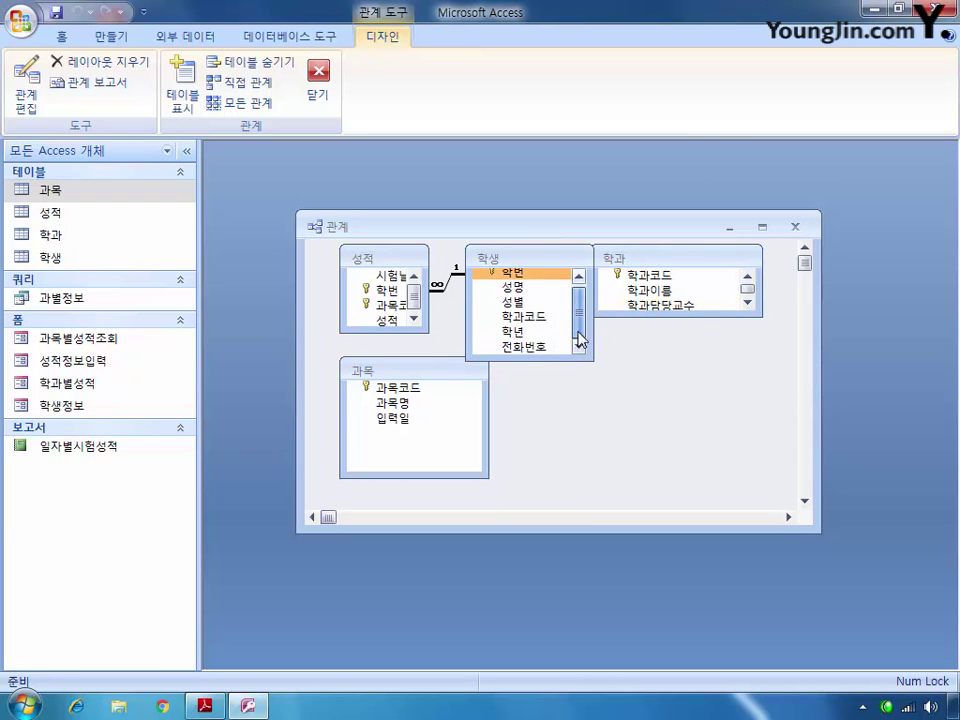
left_click_drag(650, 274, 525, 317)
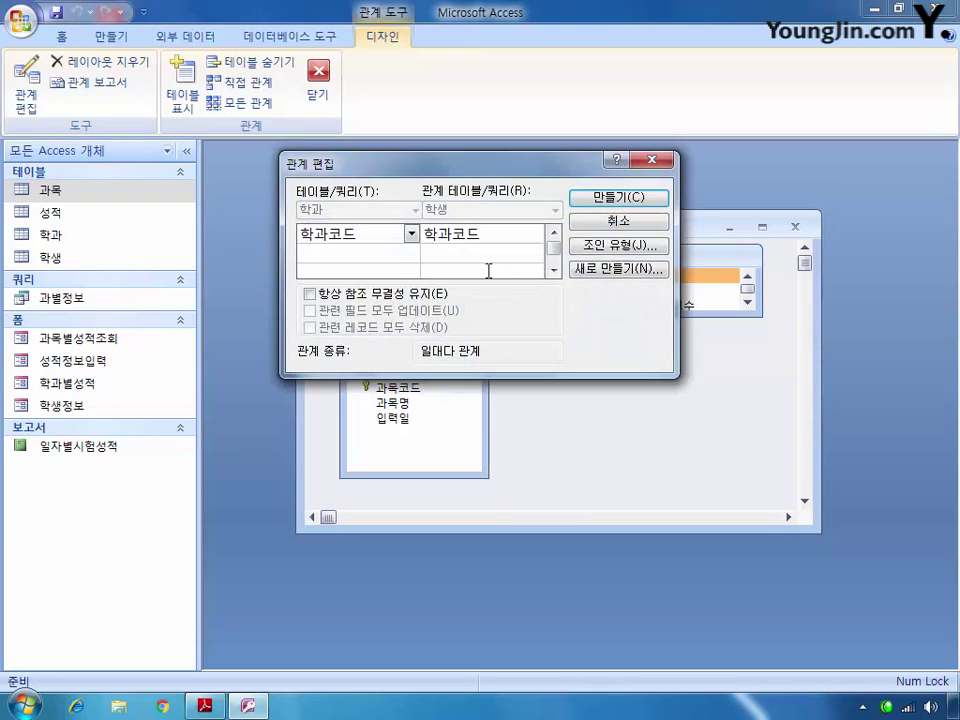
left_click(309, 293)
left_click(309, 310)
left_click(600, 200)
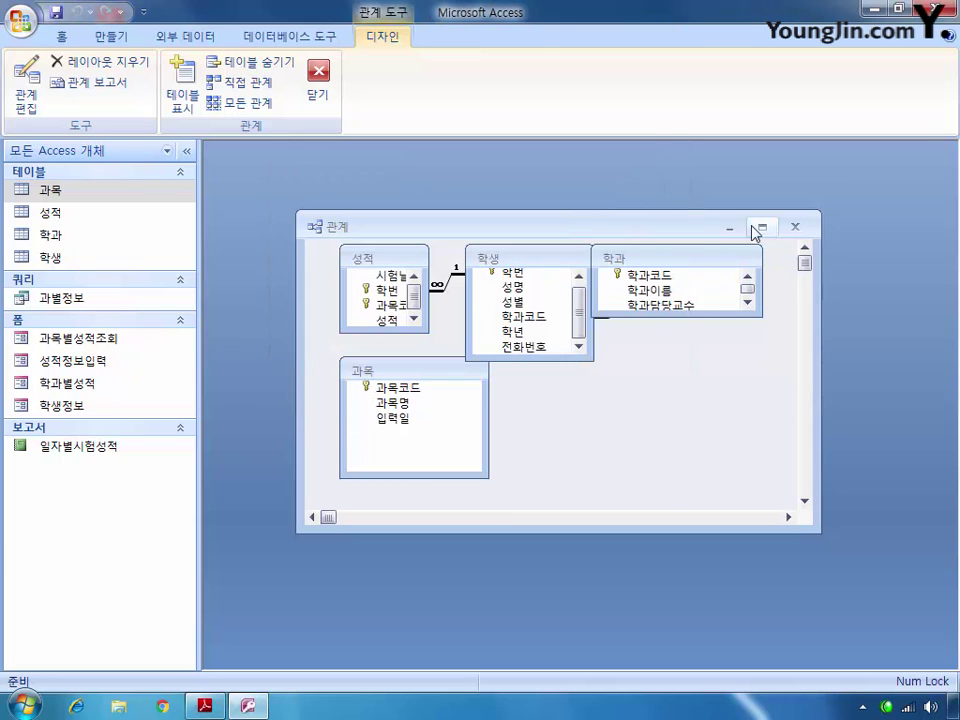
left_click(795, 227)
left_click(392, 397)
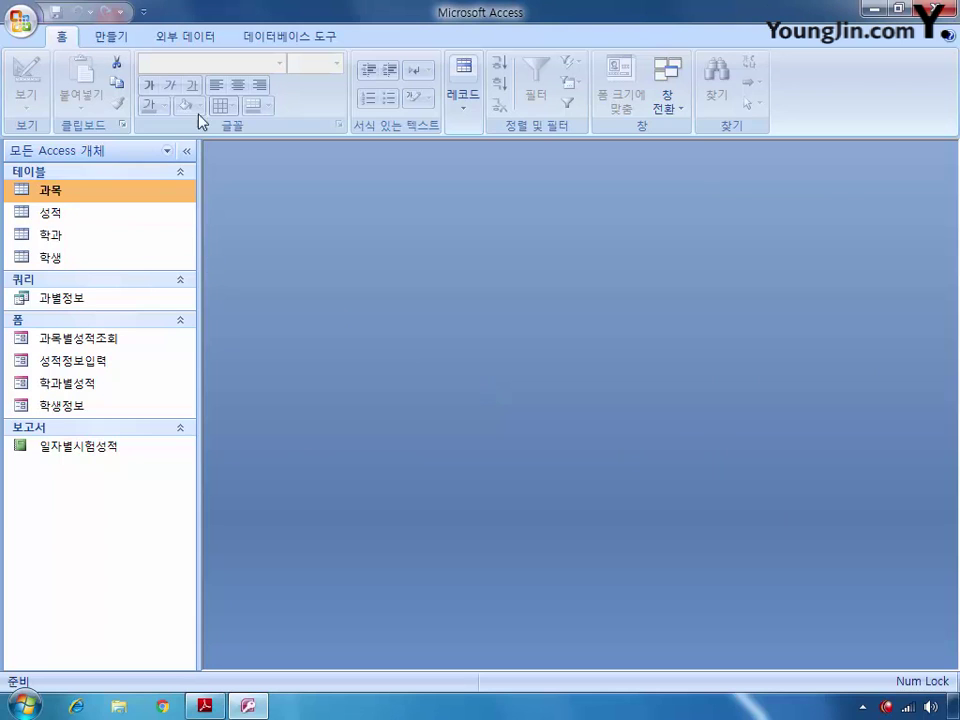
Reopen the Relationships window and move the 학과 table box to the open area below and right of 학생.
left_click(275, 36)
left_click(257, 92)
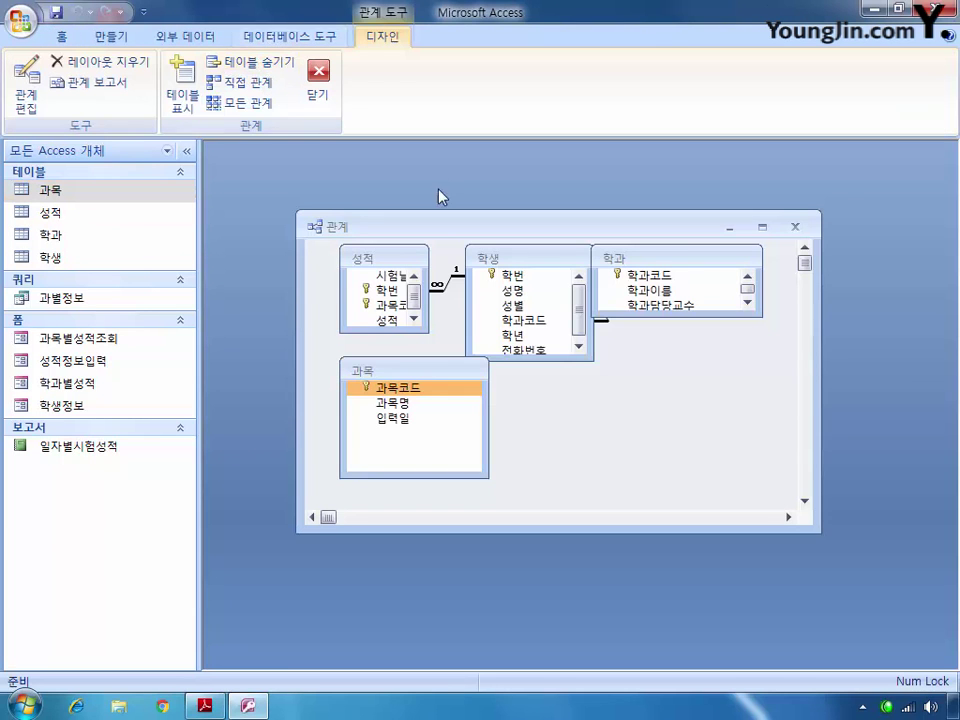
double_click(604, 324)
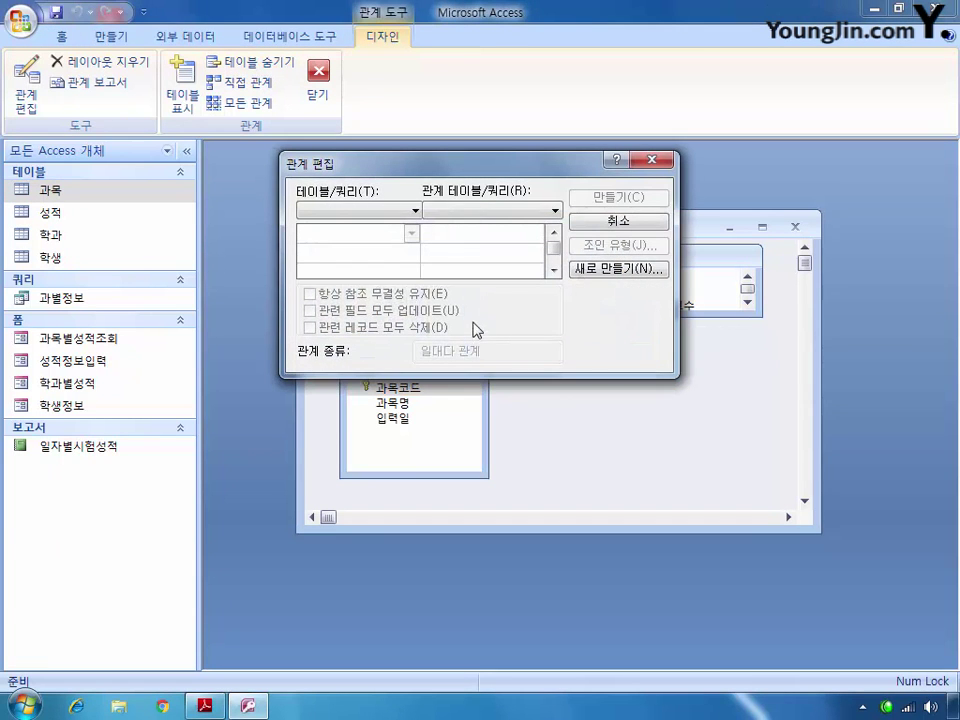
left_click(651, 159)
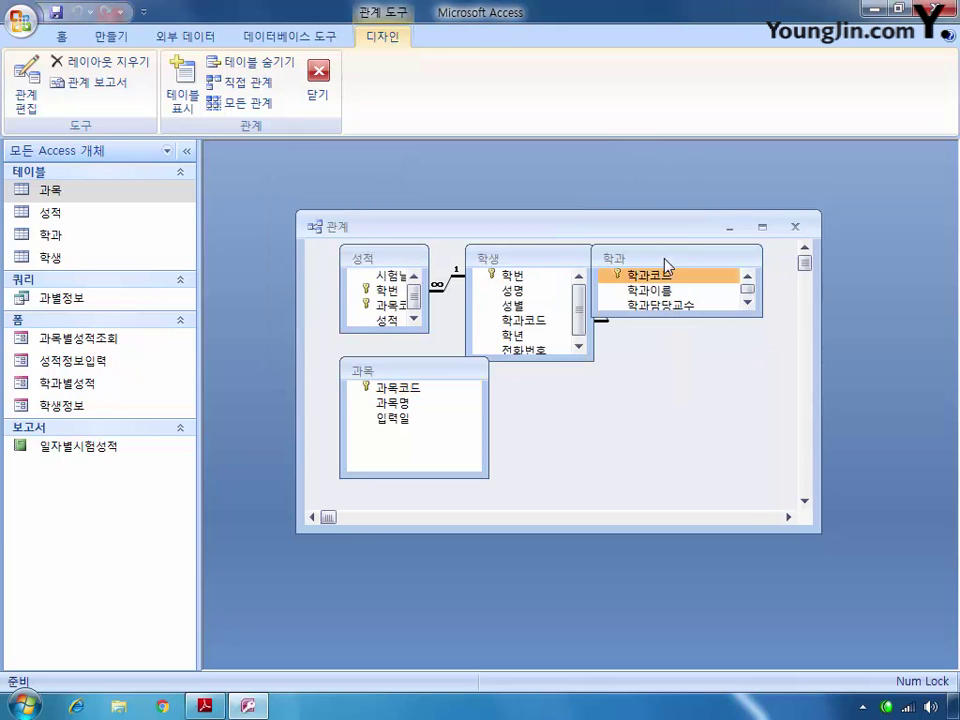
left_click_drag(667, 262, 715, 392)
Review the referential integrity options of the relationship between 학과 and 학생, and cancel the editing dialog.
double_click(620, 370)
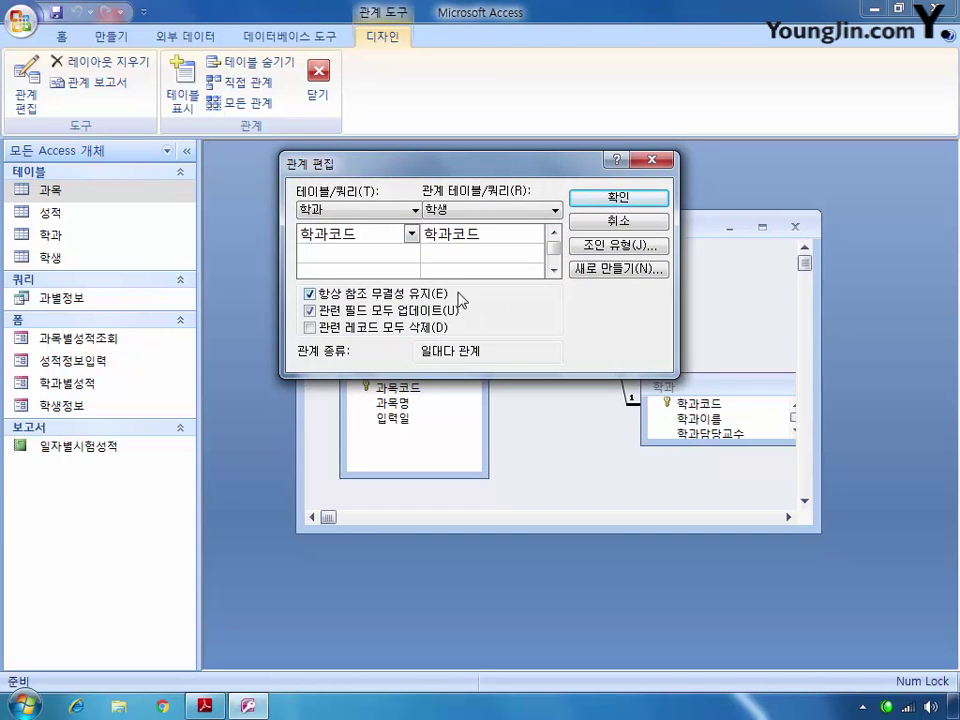
left_click(310, 311)
left_click(630, 222)
Close the Relationships window and save the rearranged layout.
left_click(795, 227)
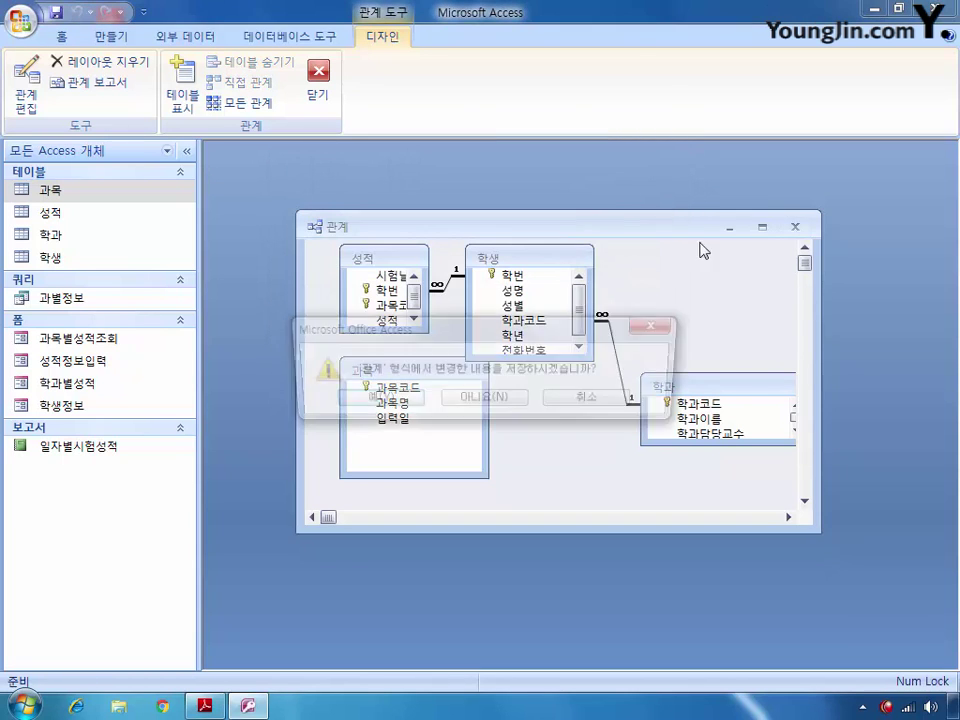
left_click(399, 400)
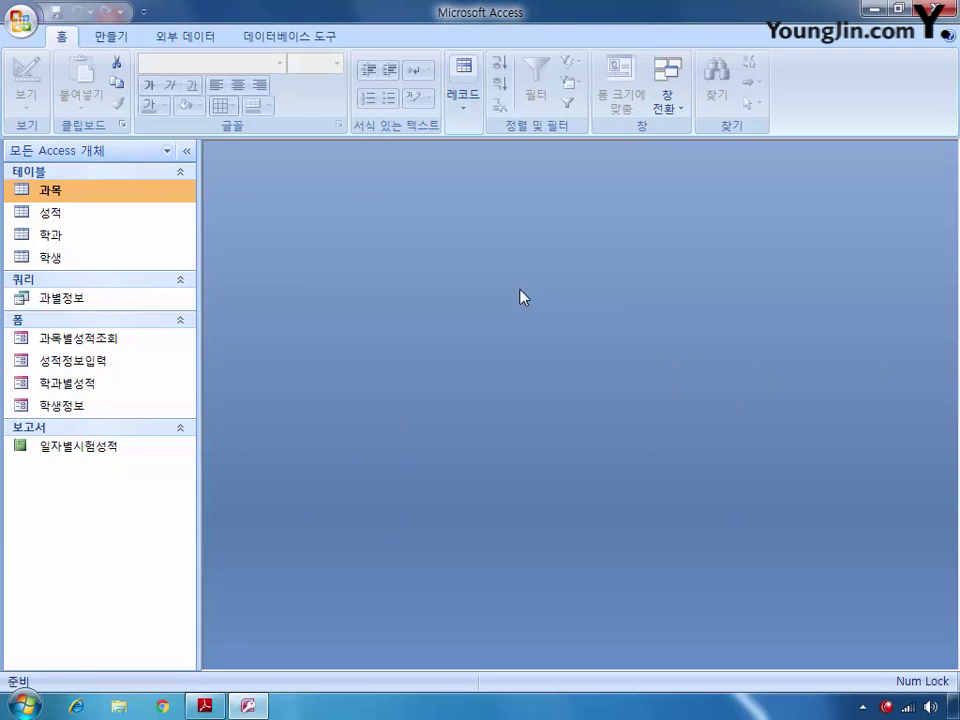
Open the 성적 table in Design view and set the 과목코드 field's lookup display control to 콤보 상자.
right_click(50, 212)
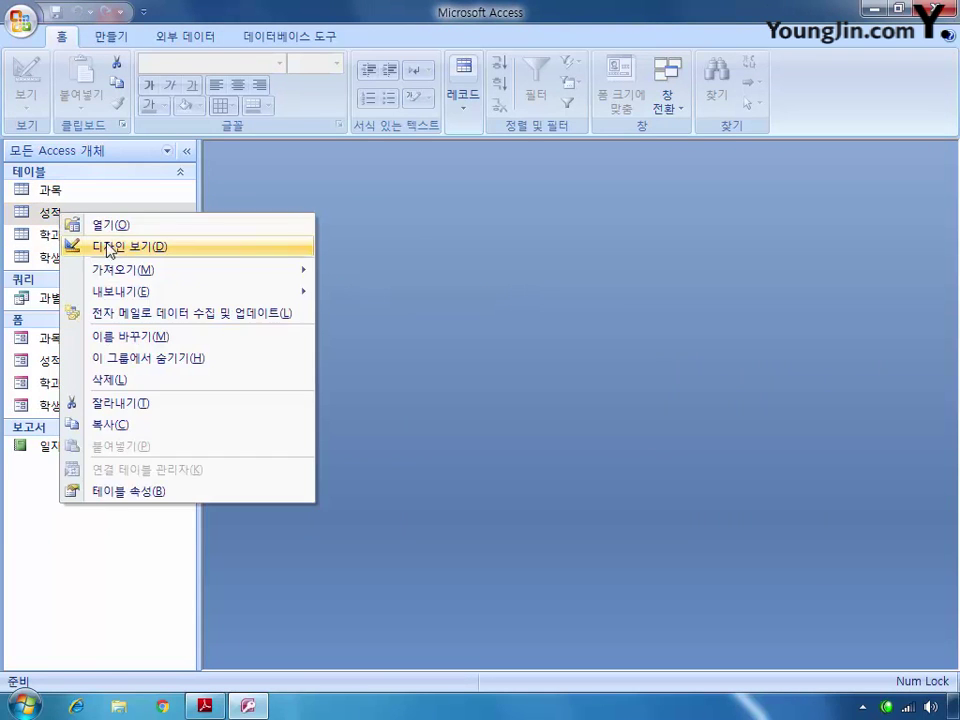
left_click(100, 246)
double_click(396, 196)
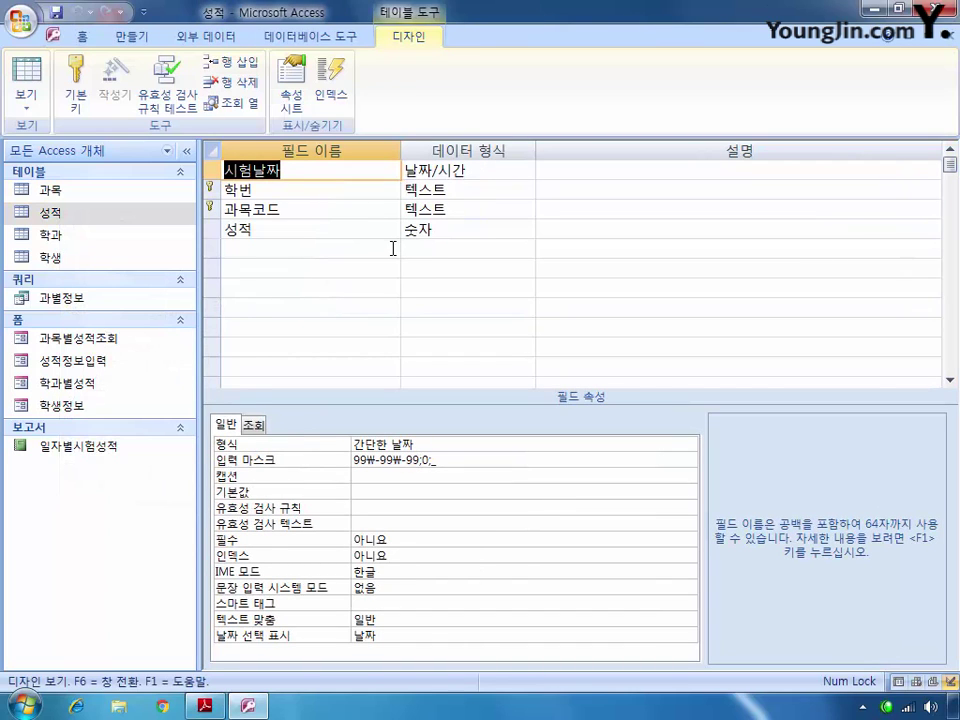
left_click(211, 209)
right_click(211, 213)
left_click(222, 226)
left_click(253, 425)
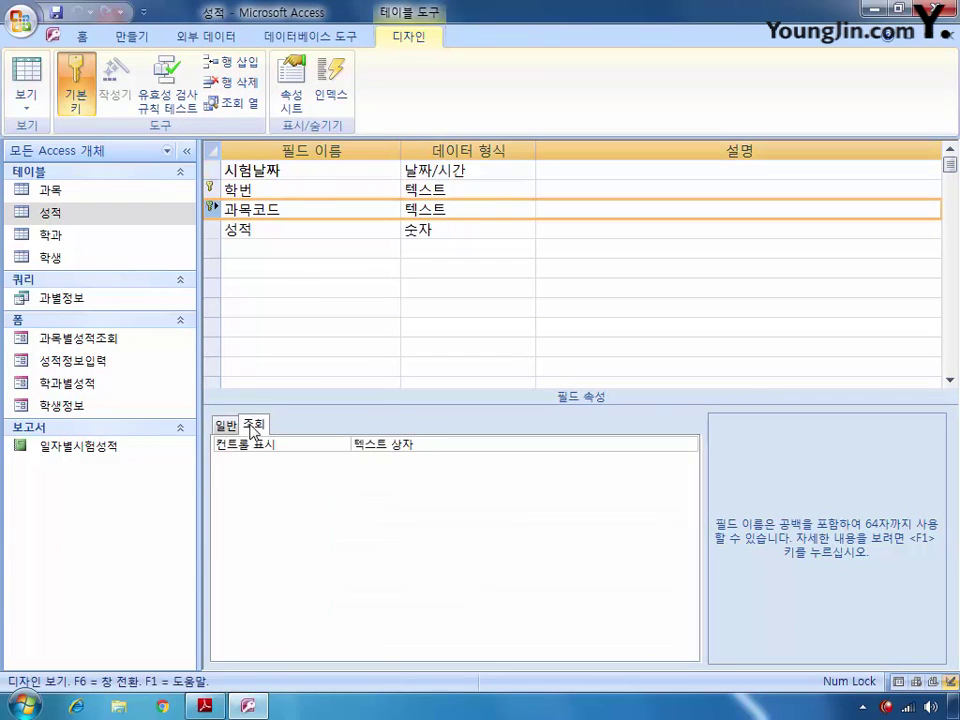
left_click(400, 446)
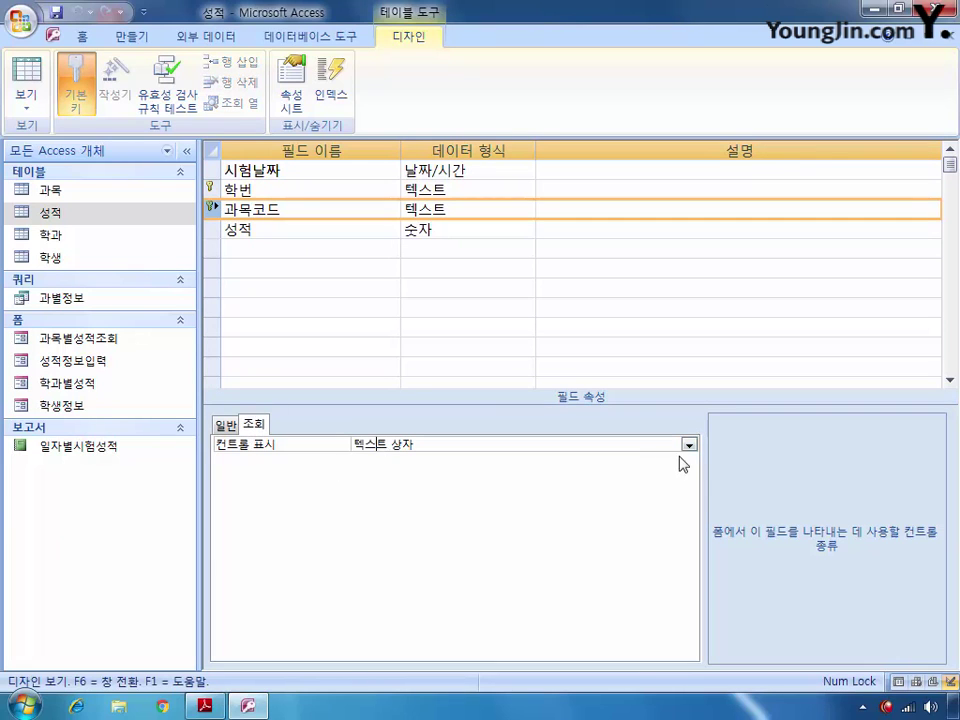
left_click(689, 445)
left_click(585, 491)
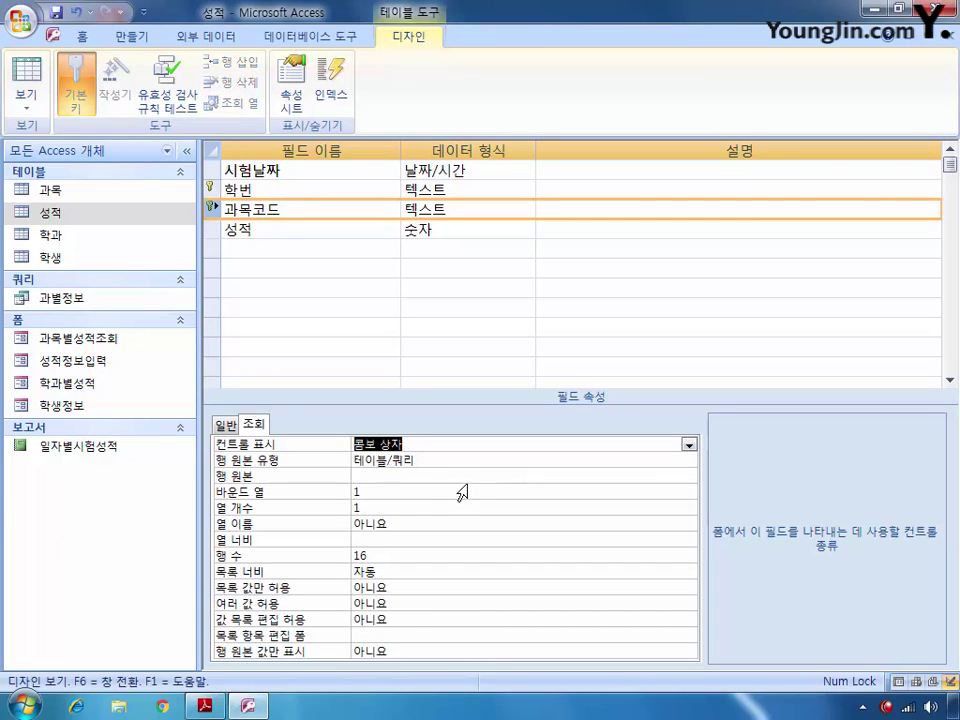
Build the 과목코드 lookup's row source as a query on the 과목 table returning 과목코드 and 과목명, and save it.
left_click(450, 477)
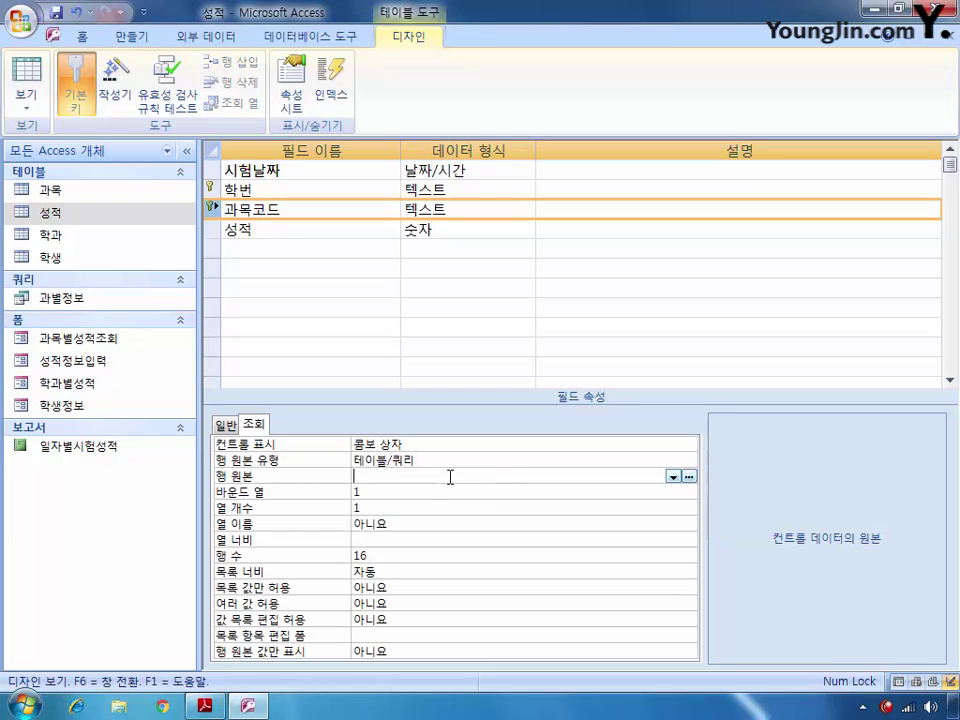
left_click(689, 477)
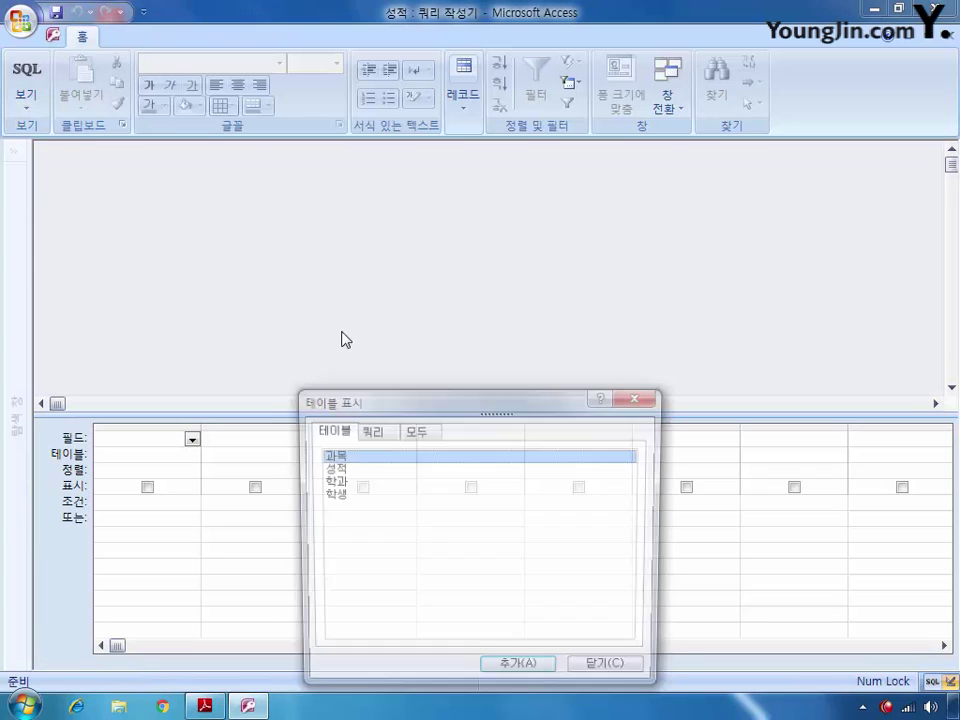
double_click(341, 458)
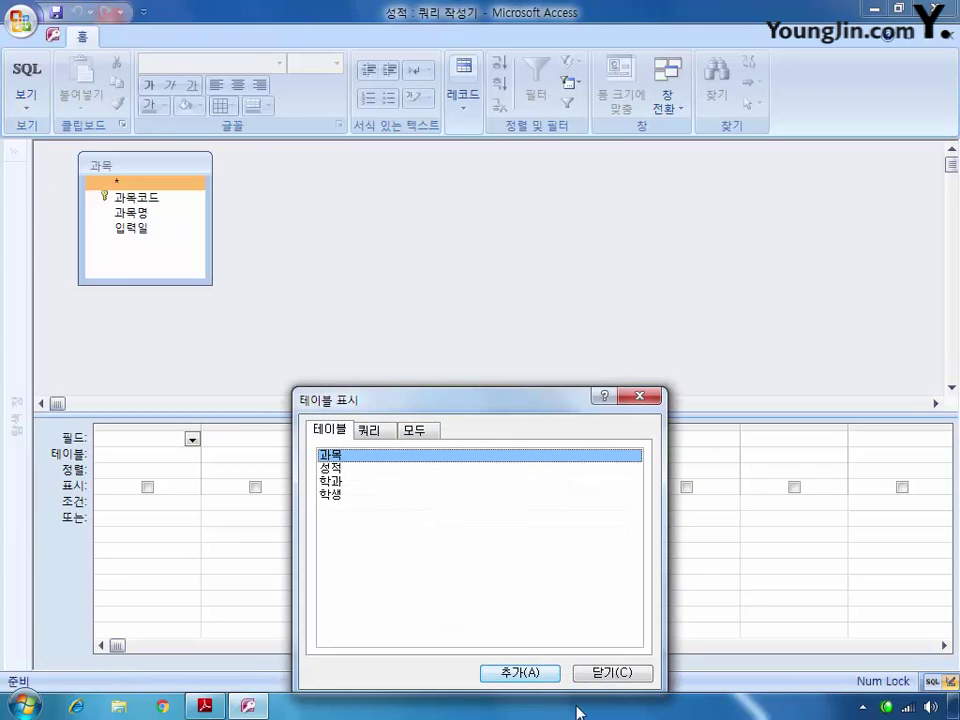
left_click(620, 673)
double_click(134, 197)
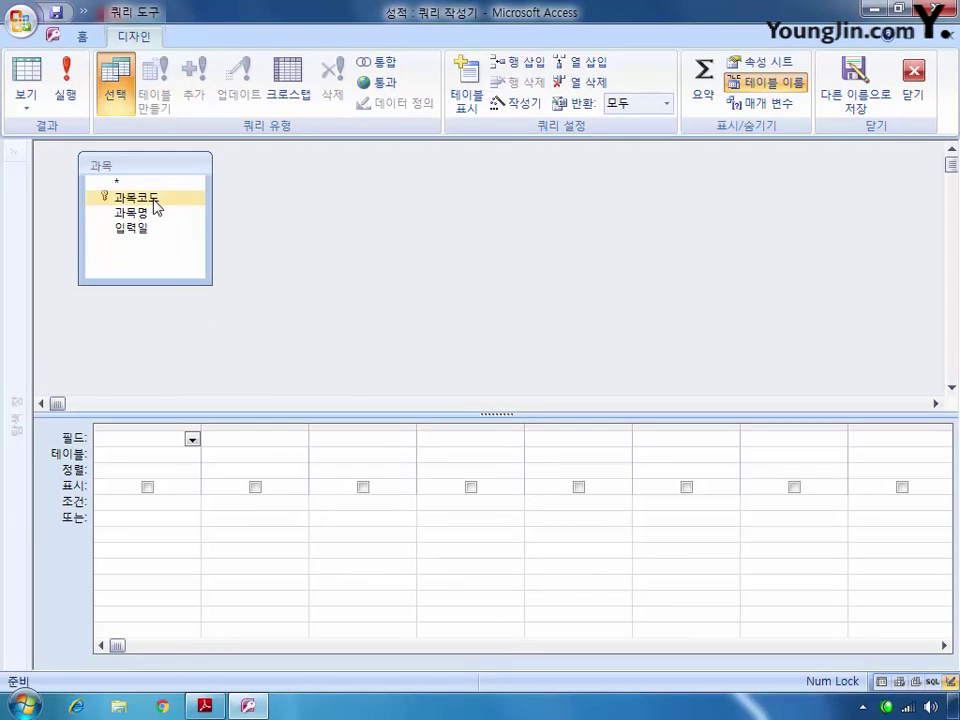
left_click(140, 213)
double_click(129, 214)
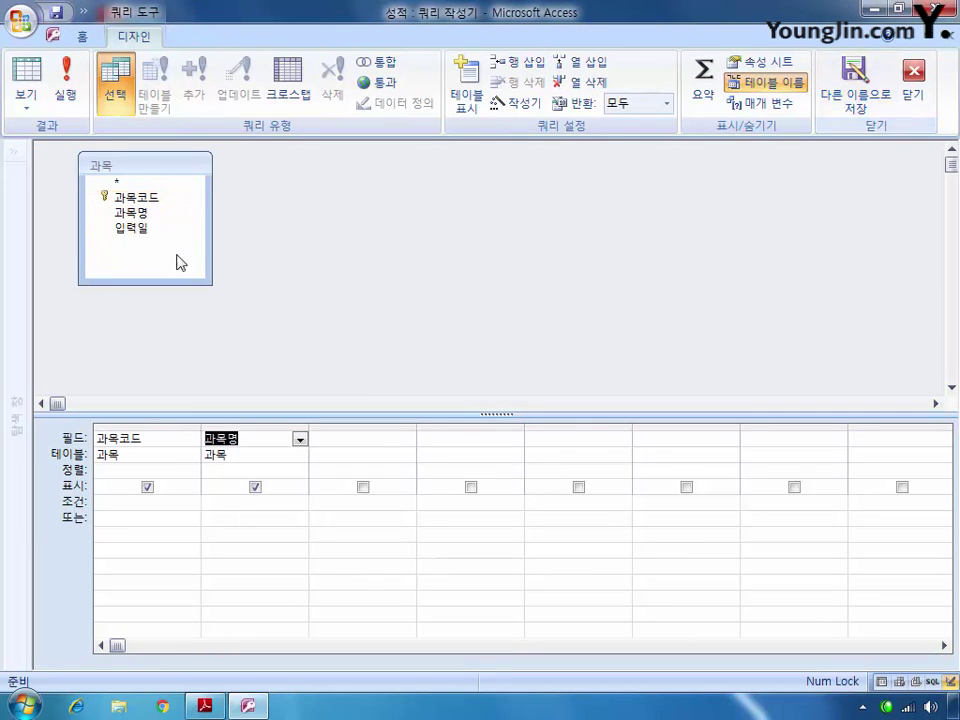
left_click(912, 75)
left_click(368, 417)
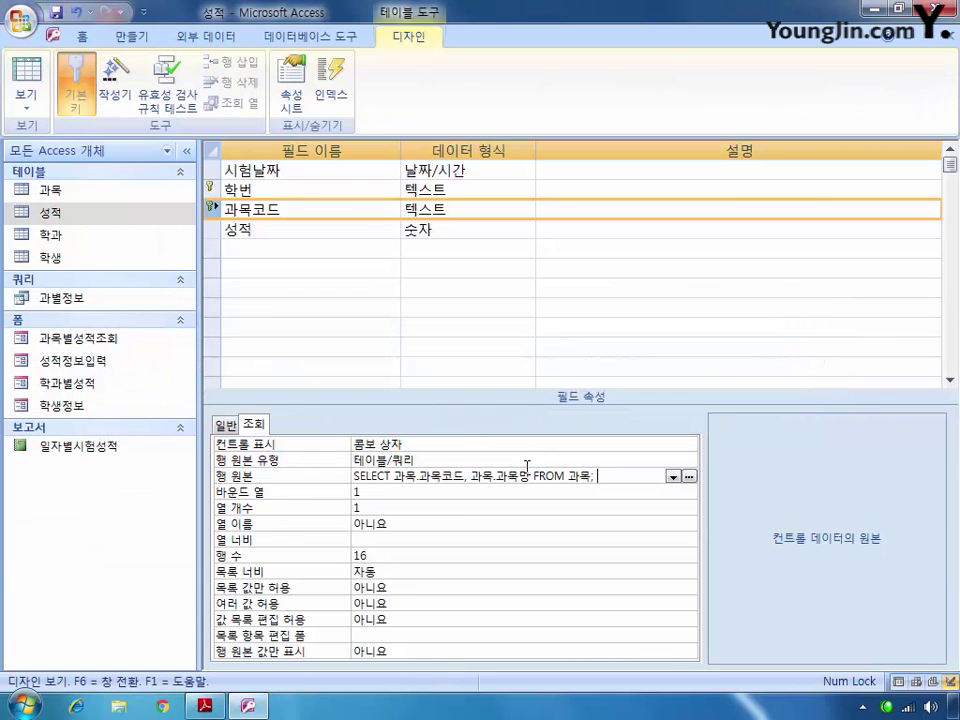
Set the lookup's column count to 2 and column widths to 1.5;1.5, and close the 성적 table with its changes saved.
left_click(380, 507)
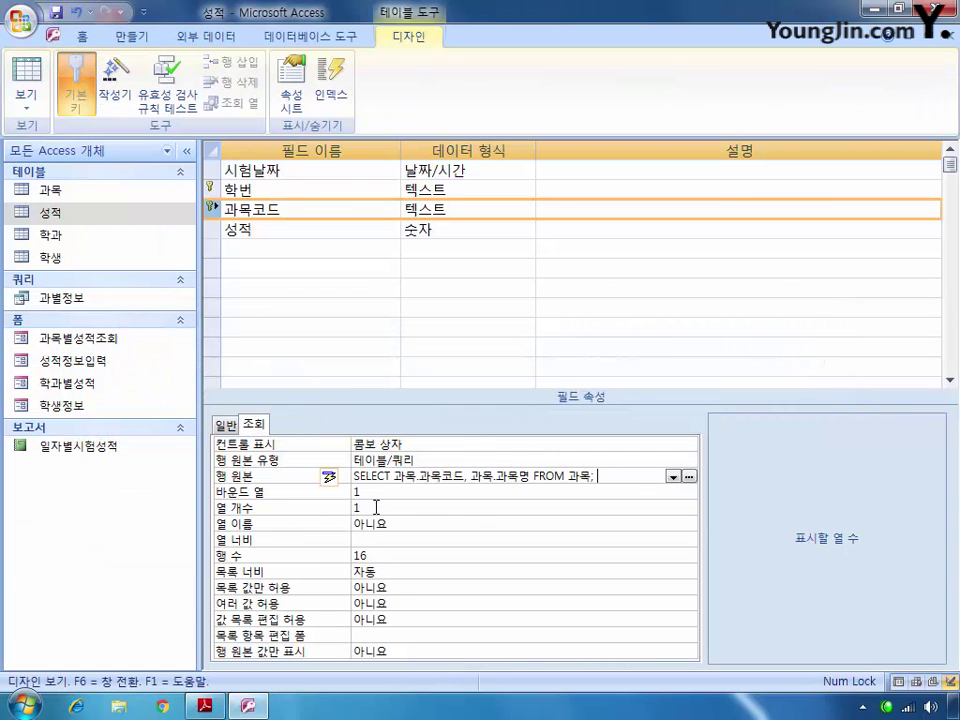
left_click(319, 510)
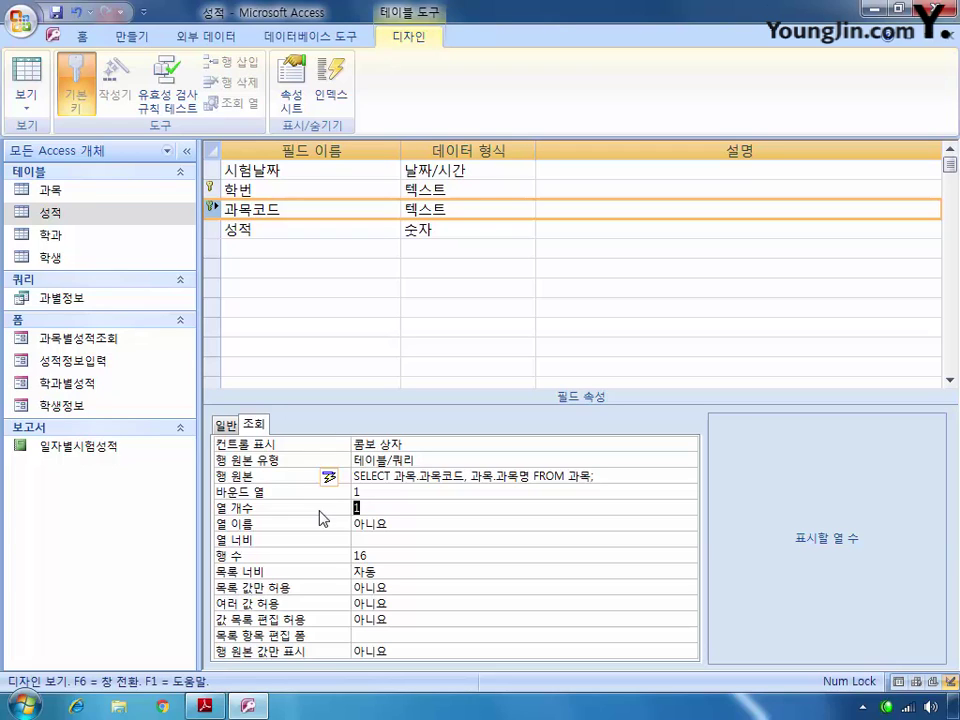
type("2")
left_click(371, 543)
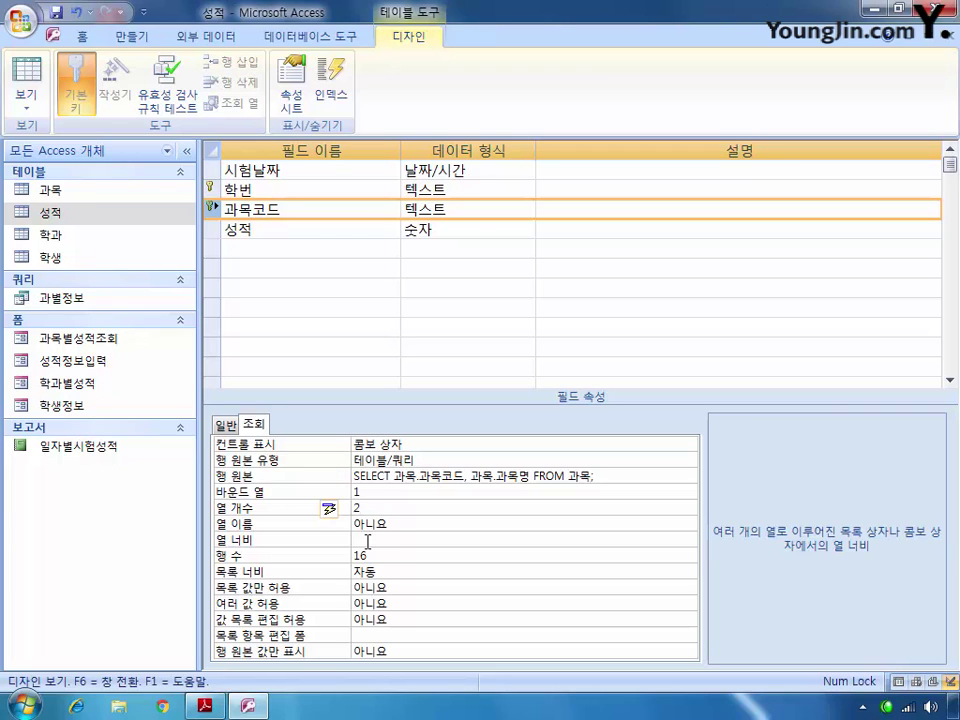
type("1.5;1.5")
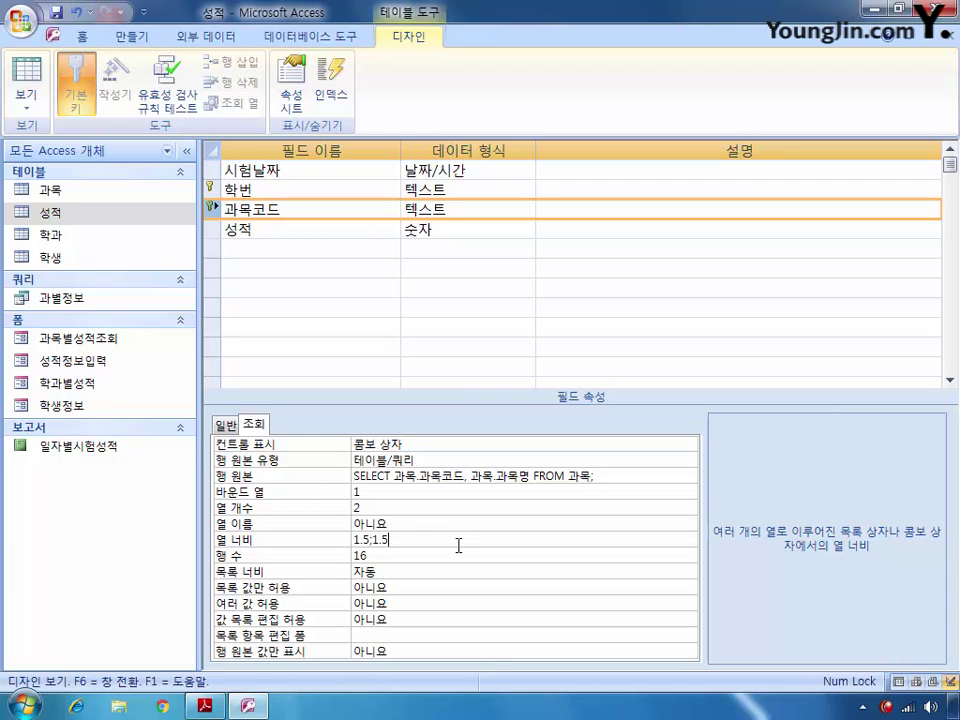
left_click(942, 32)
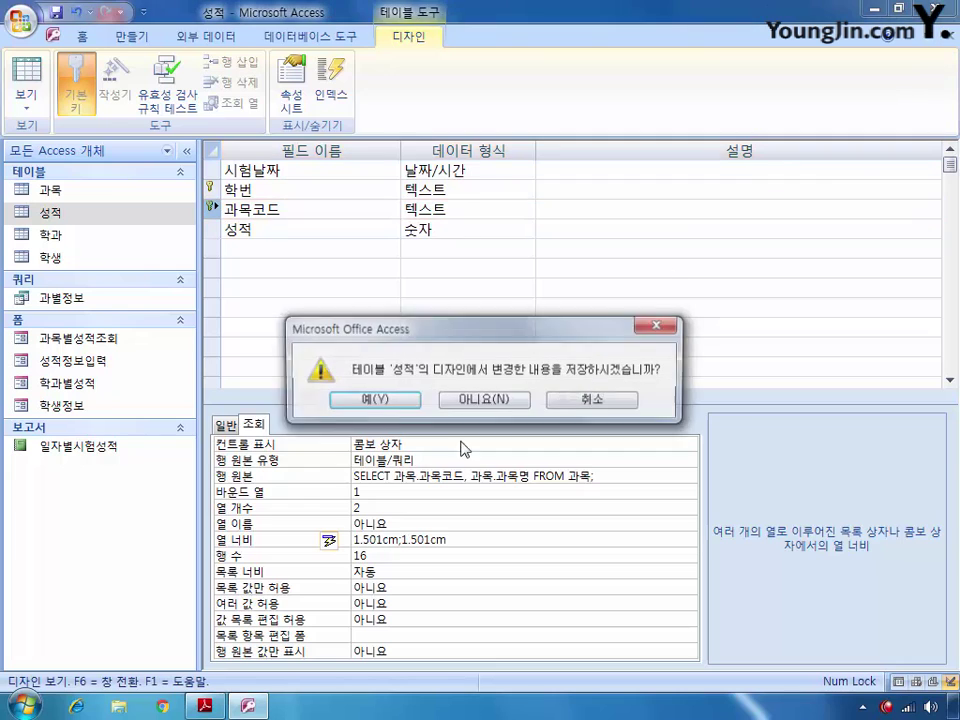
left_click(371, 398)
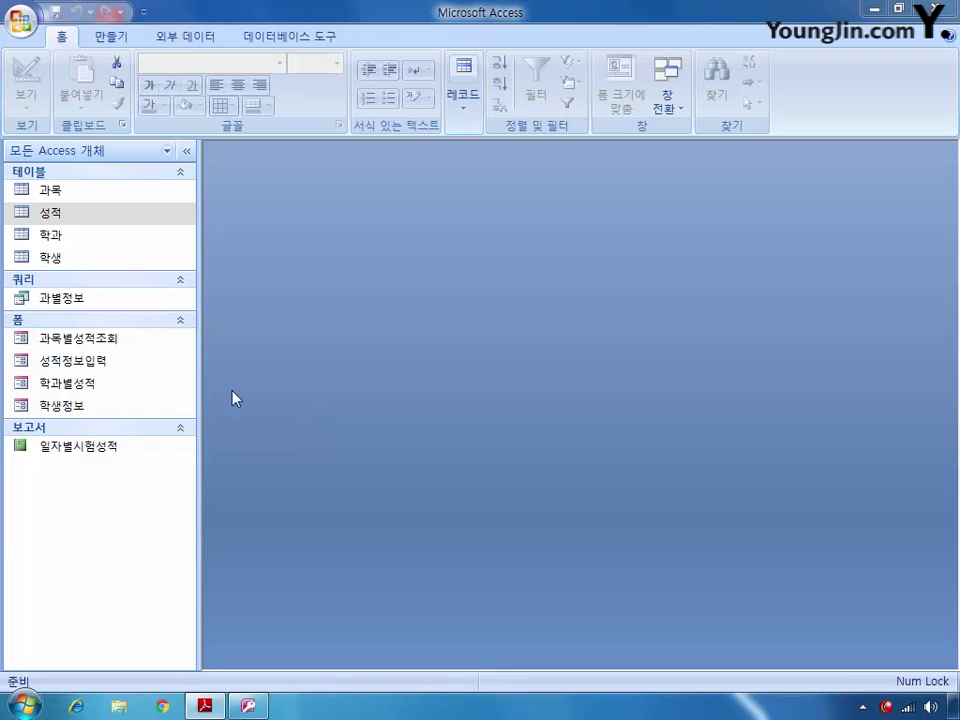
Open the 성적정보입력 form in Design view and display its property sheet.
left_click(99, 366)
right_click(97, 364)
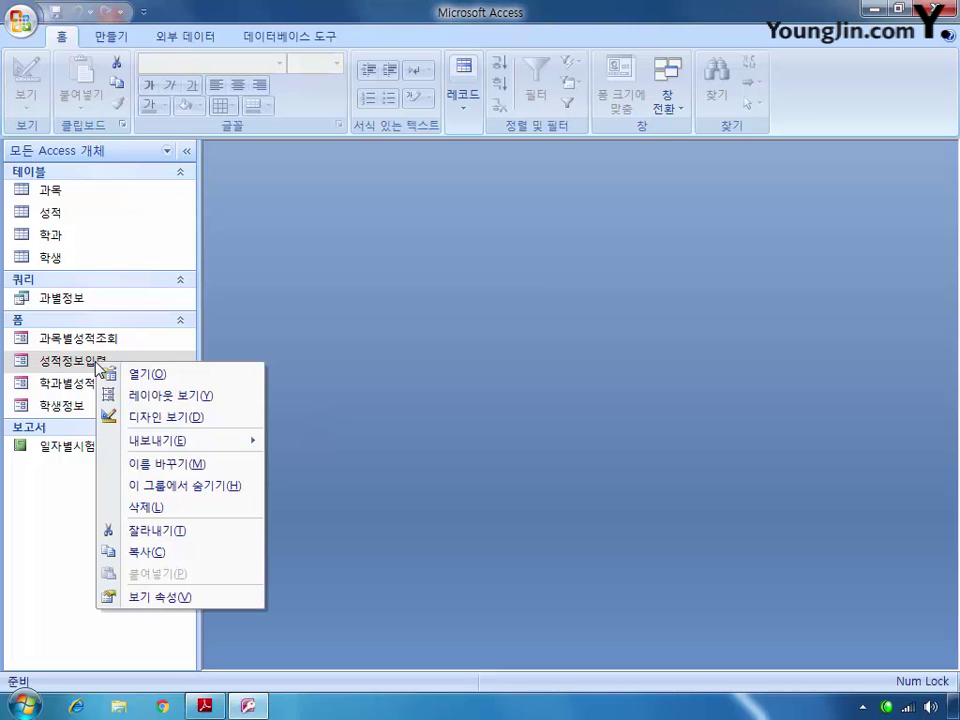
left_click(173, 420)
double_click(489, 300)
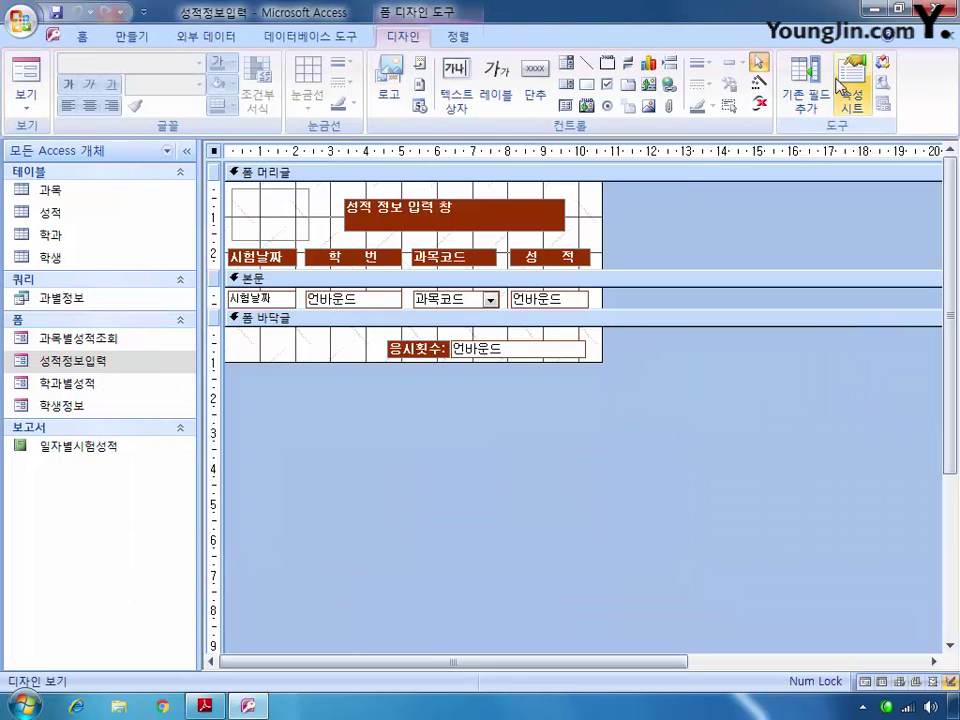
left_click(840, 88)
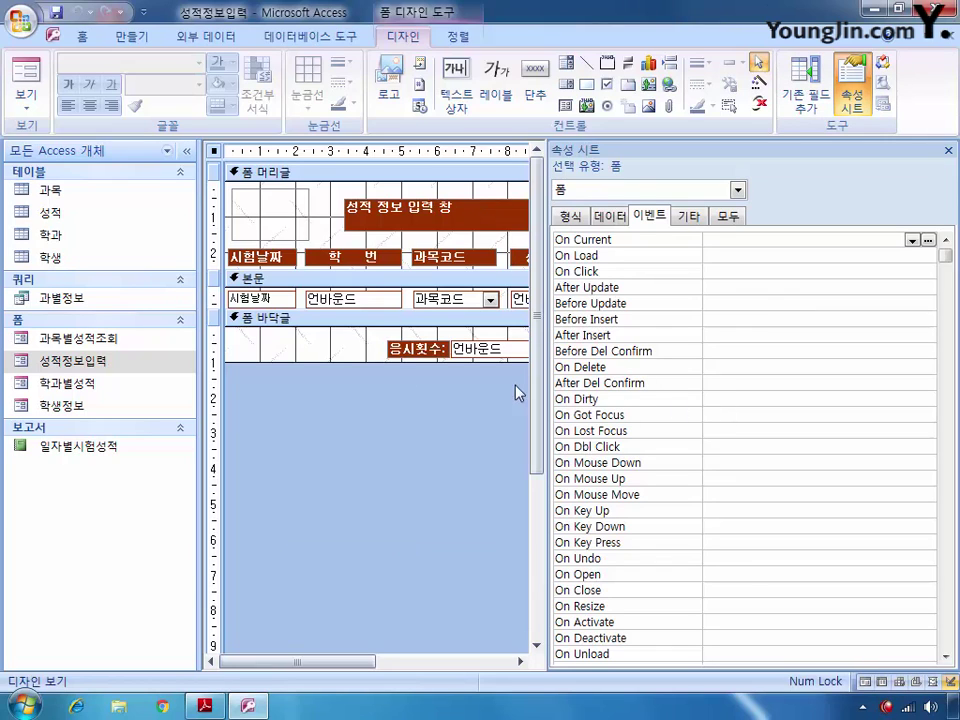
Load 작업.gif into the form header's picture image control and set its size mode to 전체 확대/축소.
left_click(296, 218)
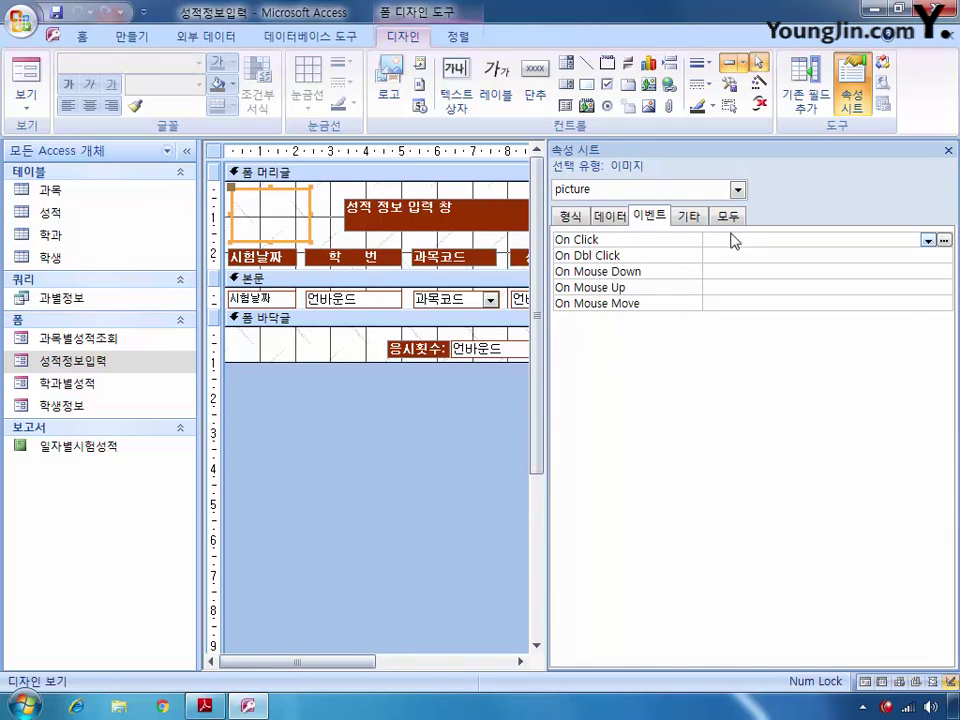
left_click(566, 217)
left_click(800, 256)
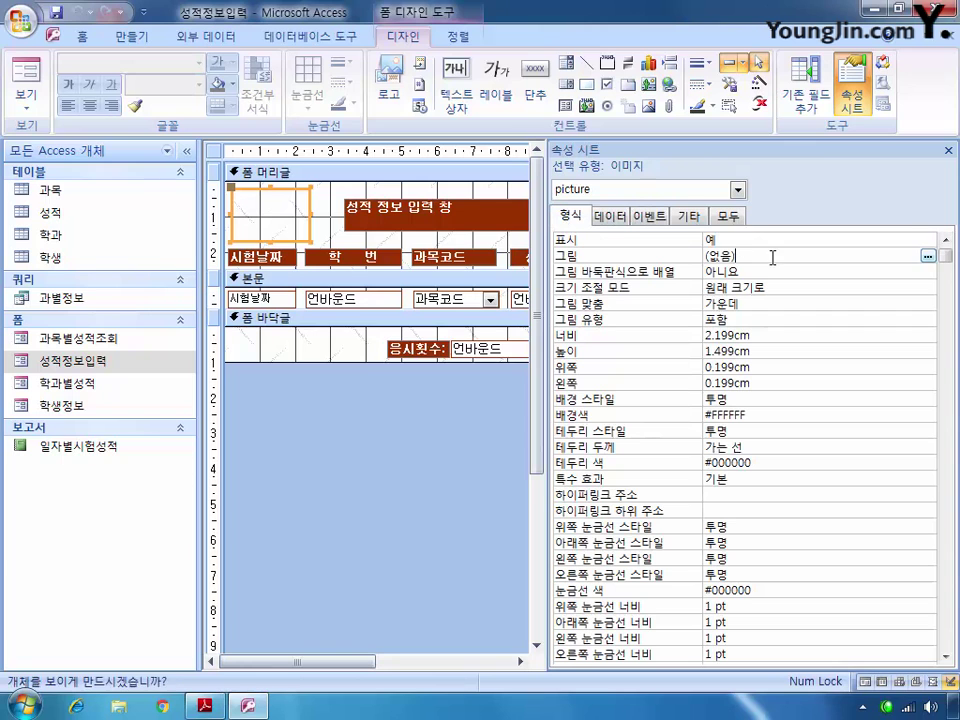
left_click(928, 256)
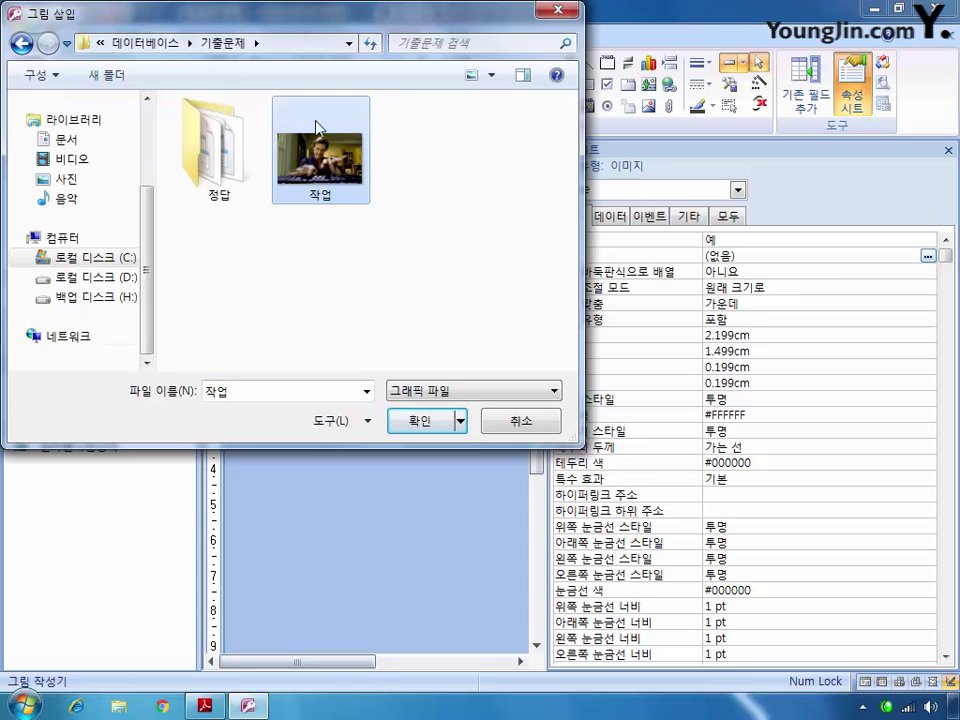
left_click(422, 421)
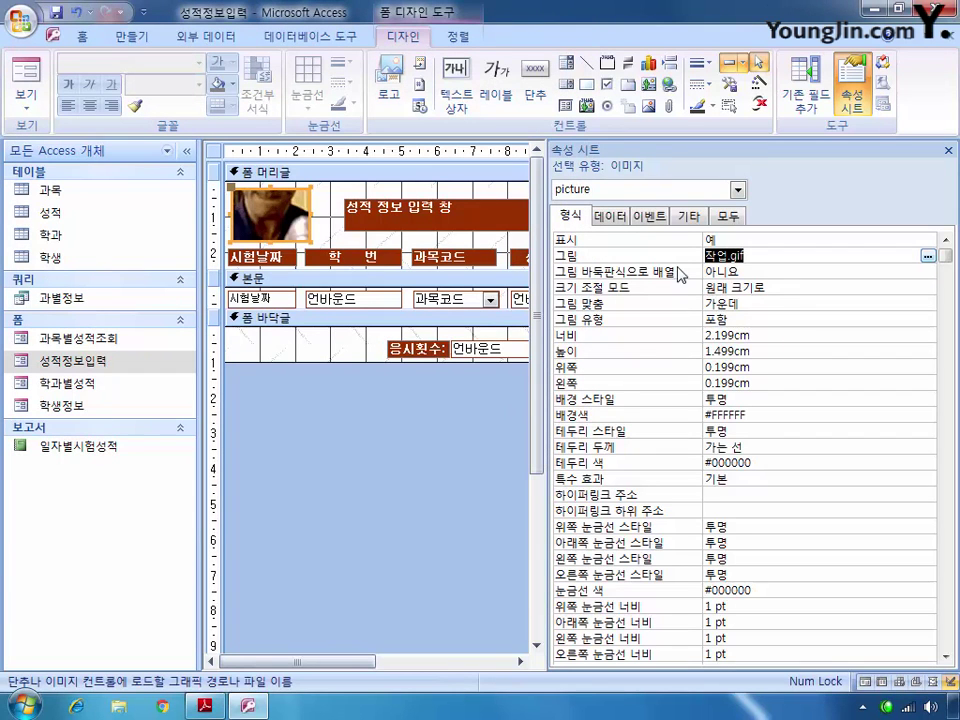
left_click(786, 286)
left_click(928, 288)
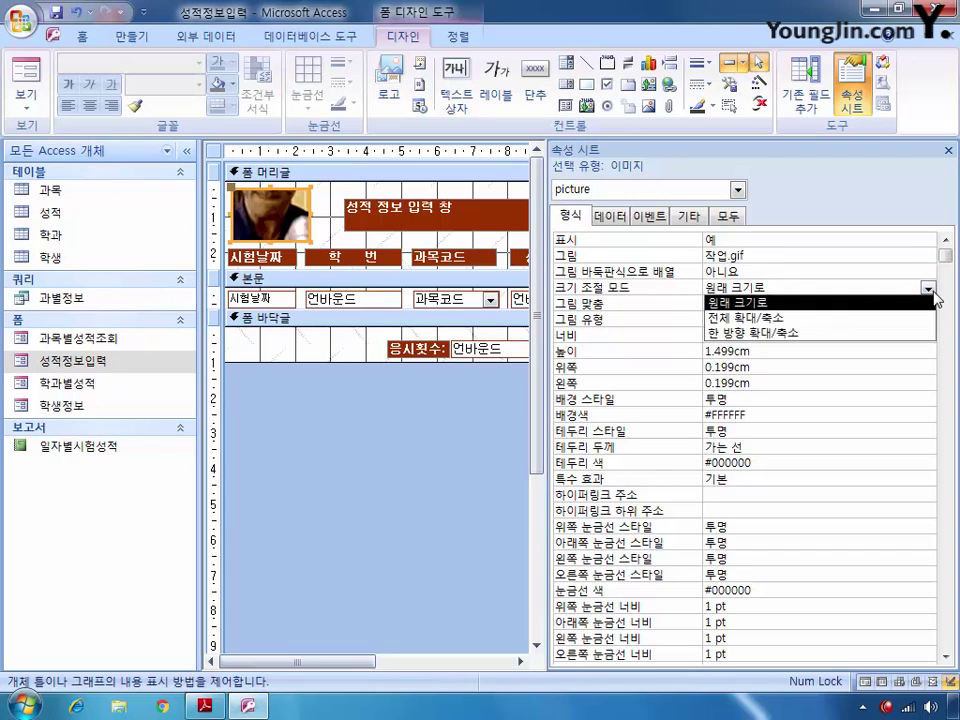
left_click(880, 318)
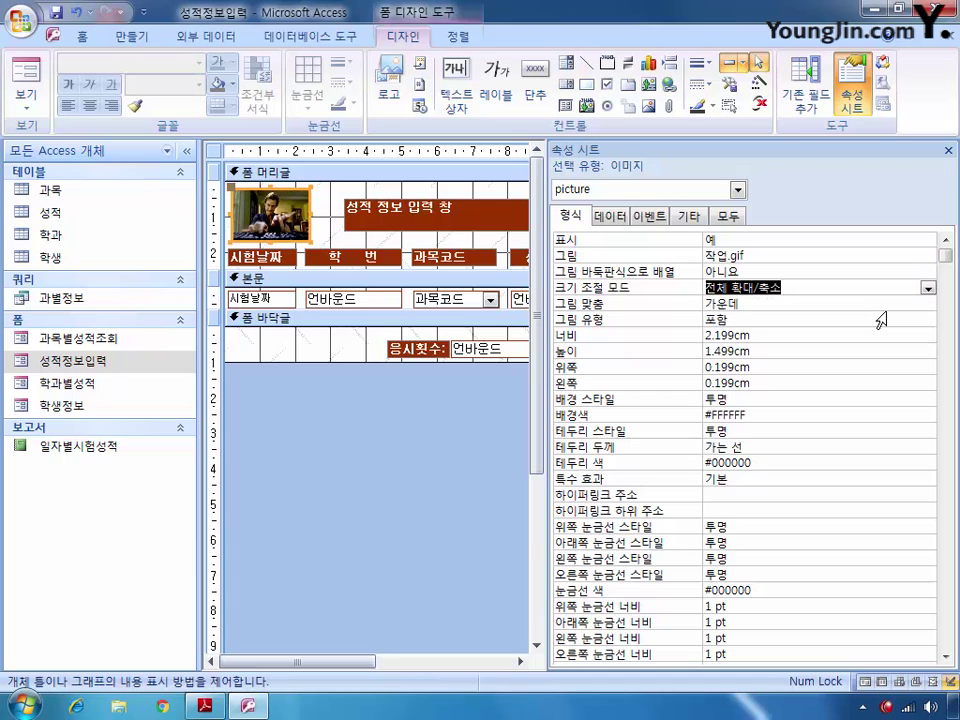
Format the Label제목 label with the 궁서 font, size 20 and 가운데 text alignment.
left_click(737, 190)
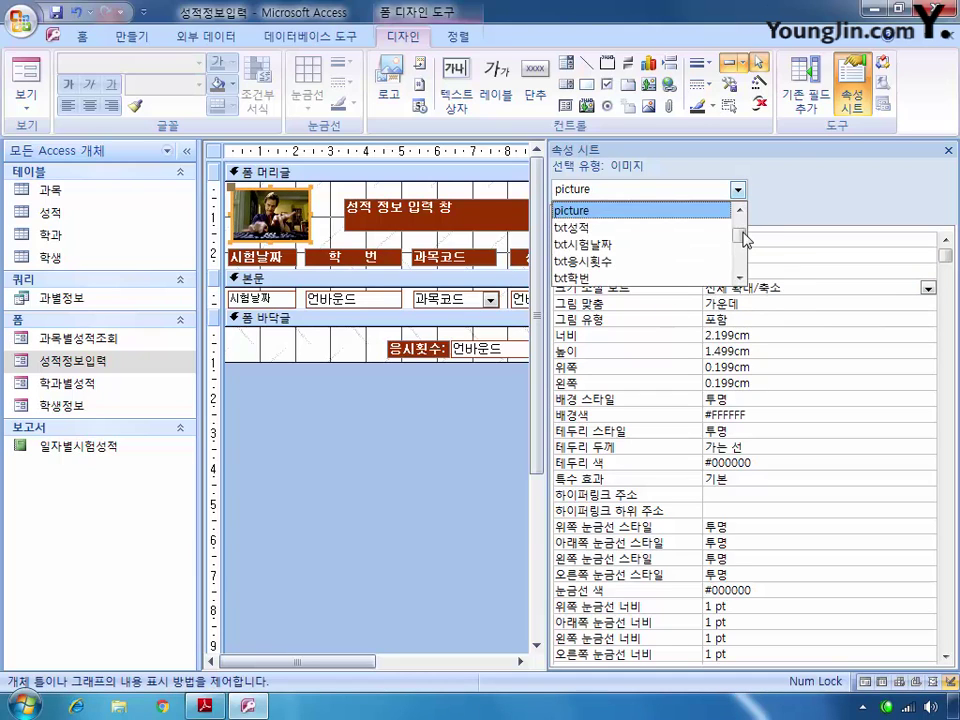
left_click_drag(744, 240, 743, 223)
left_click(679, 246)
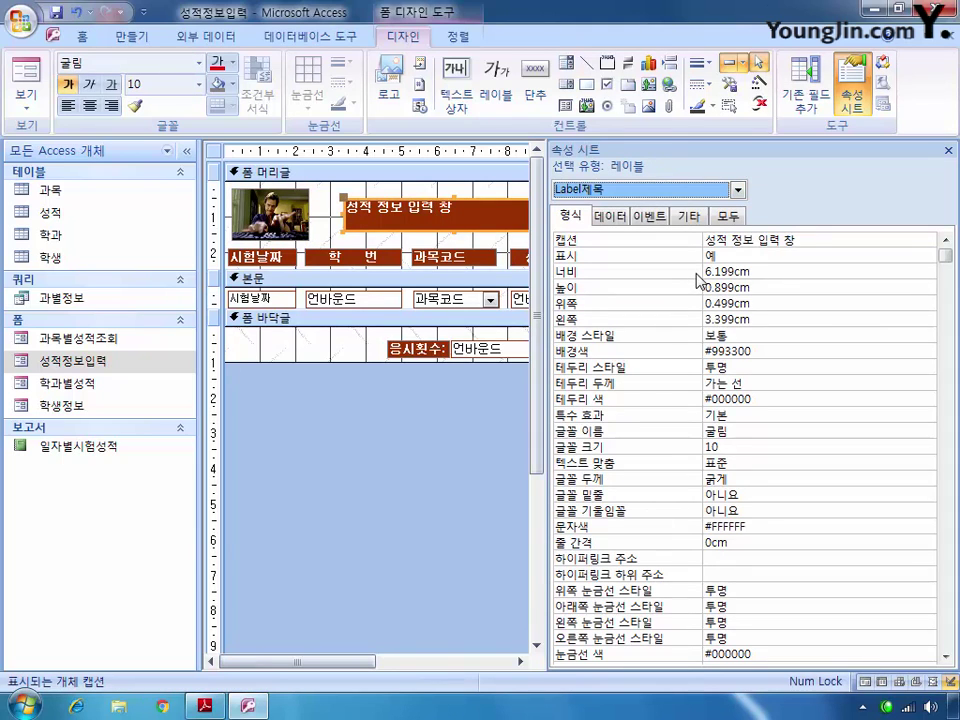
left_click(758, 428)
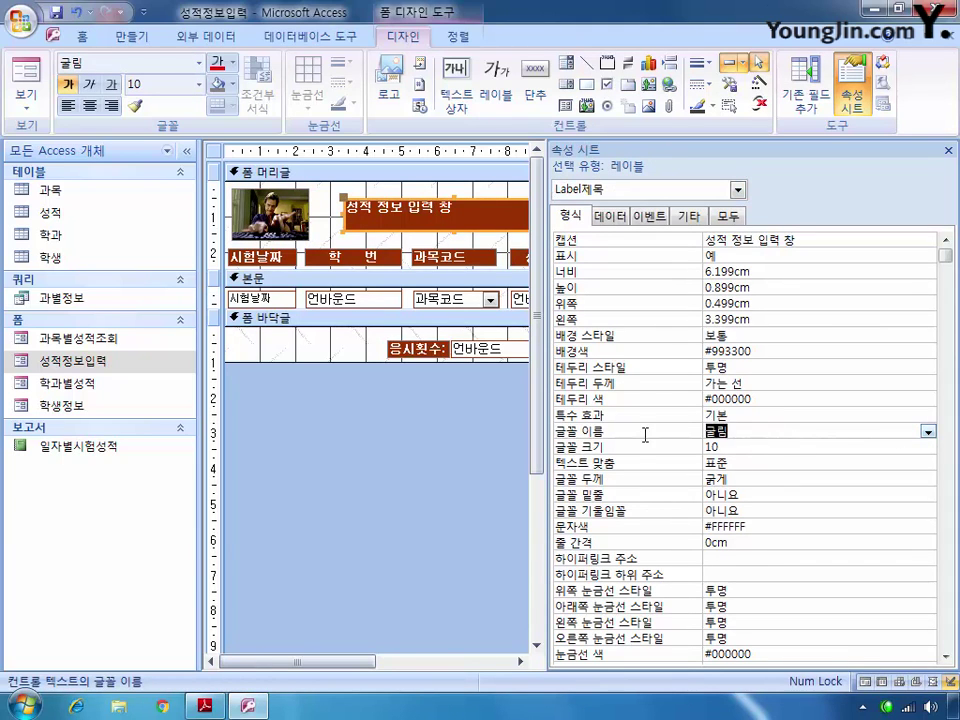
type("rndtj")
key("Return")
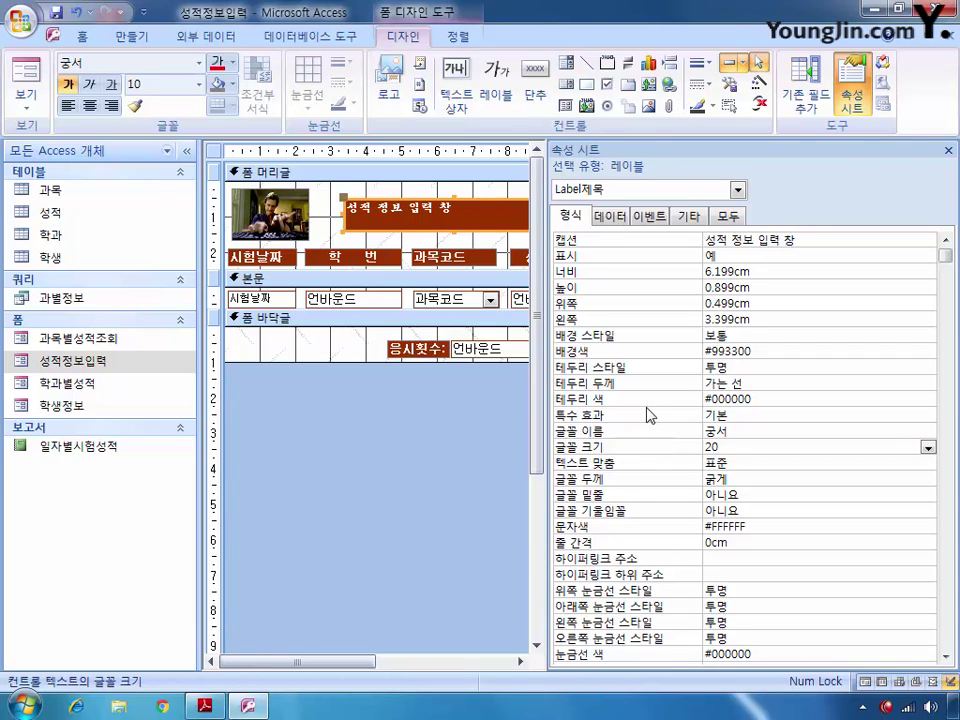
key("Return")
type("가운데")
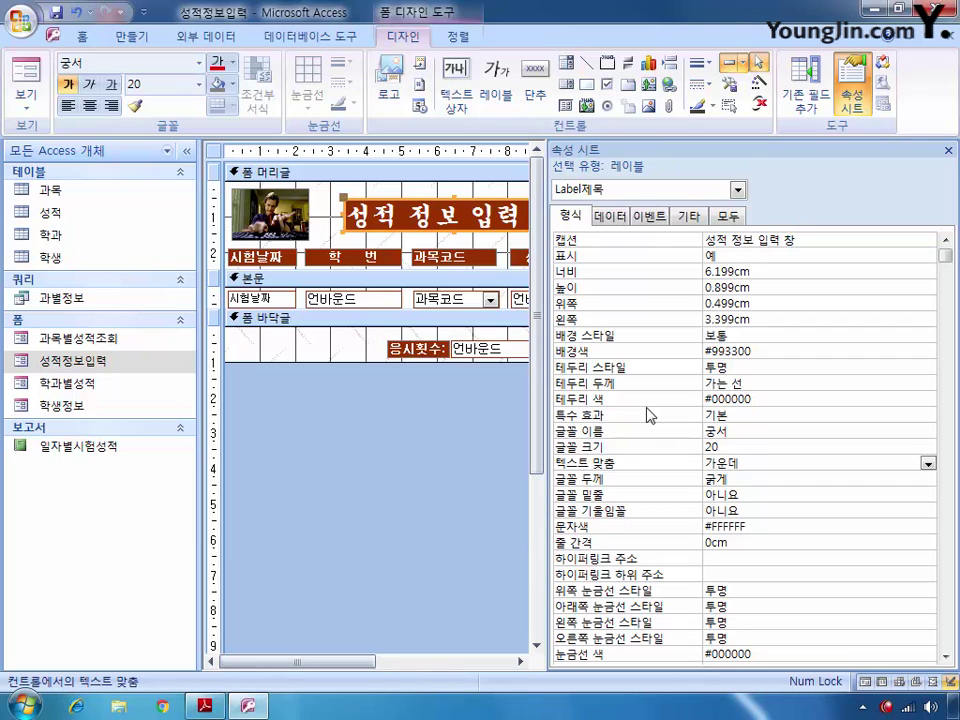
left_click(745, 480)
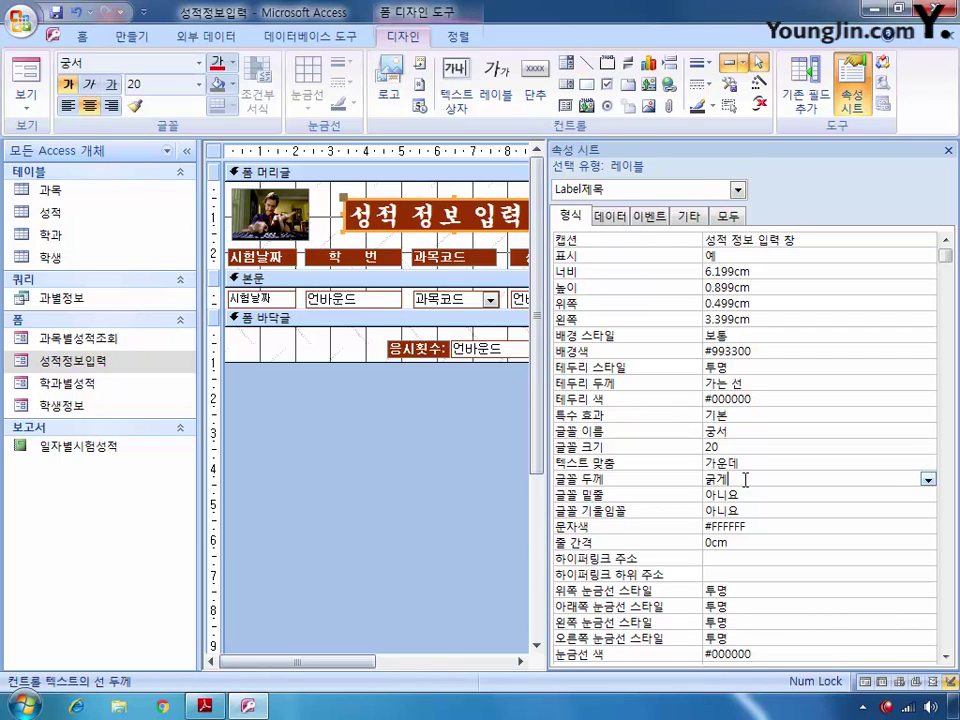
Bind the txt학번 text box to the 학번 field as its control source.
left_click(737, 190)
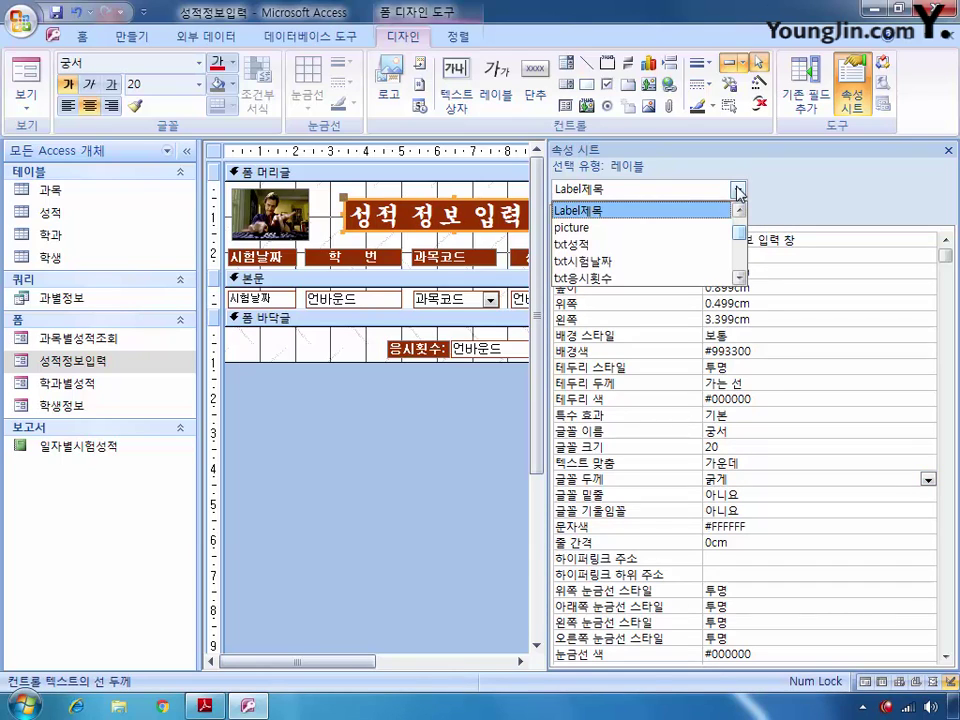
scroll(742, 272, "down", 1)
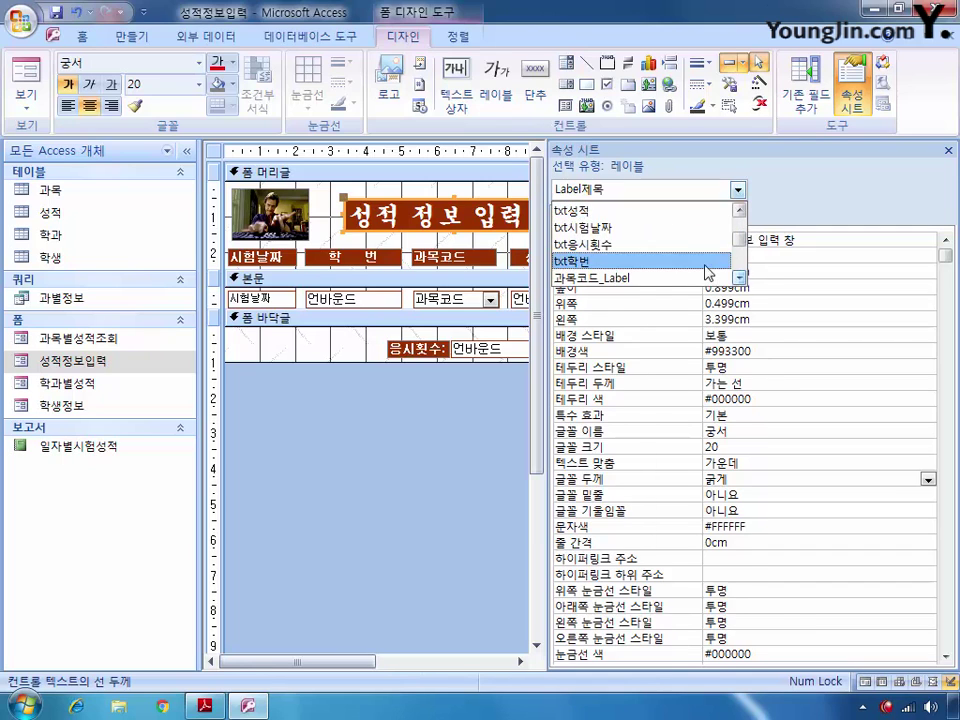
left_click(728, 264)
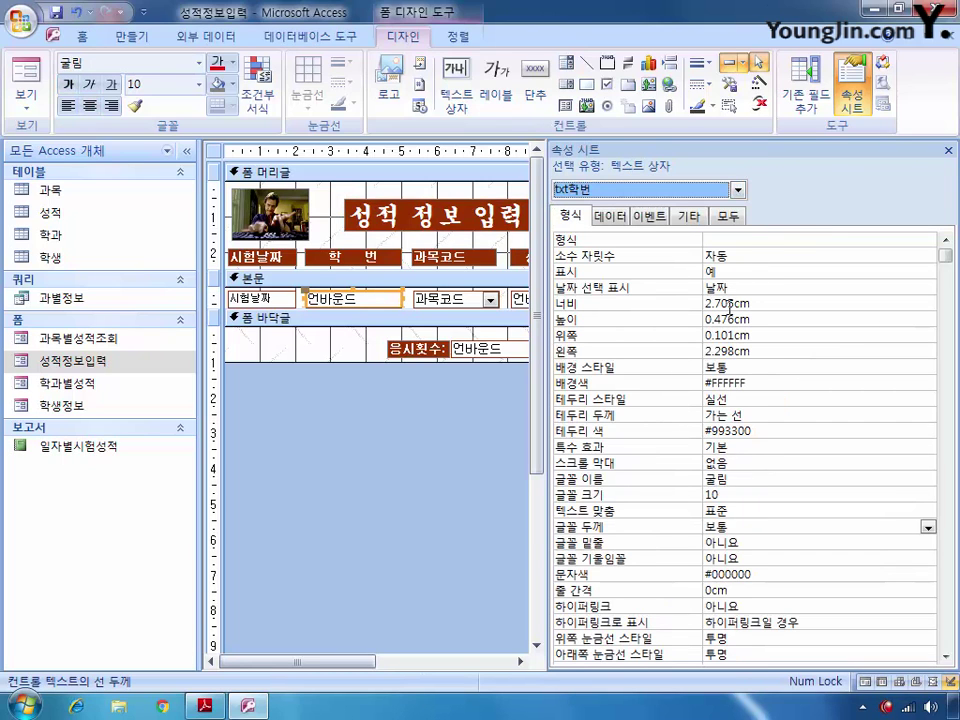
left_click(612, 217)
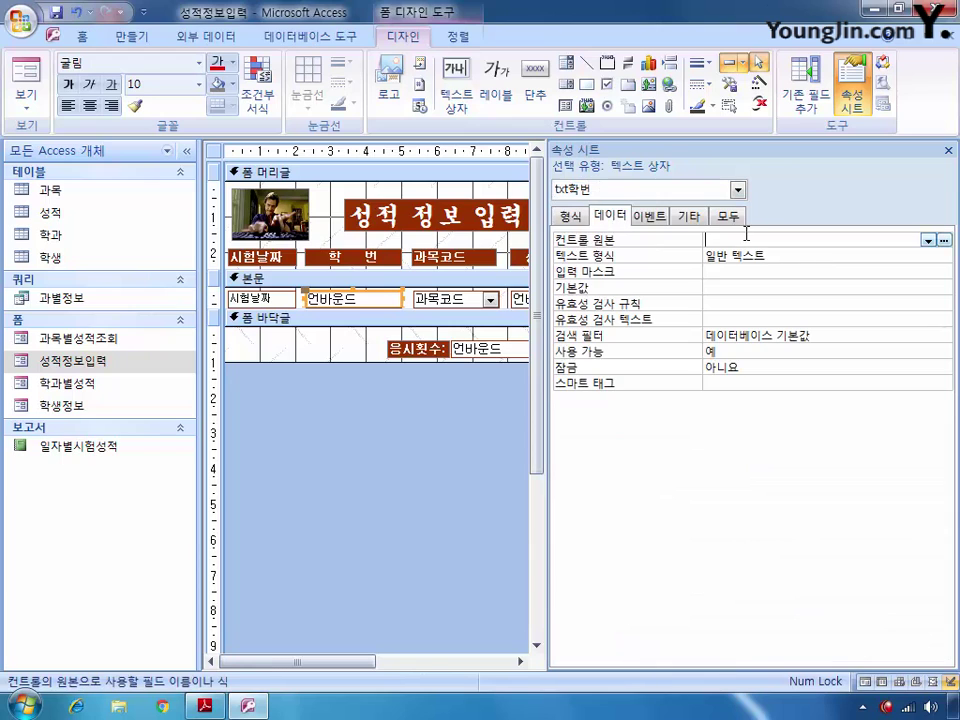
left_click(927, 240)
left_click(879, 270)
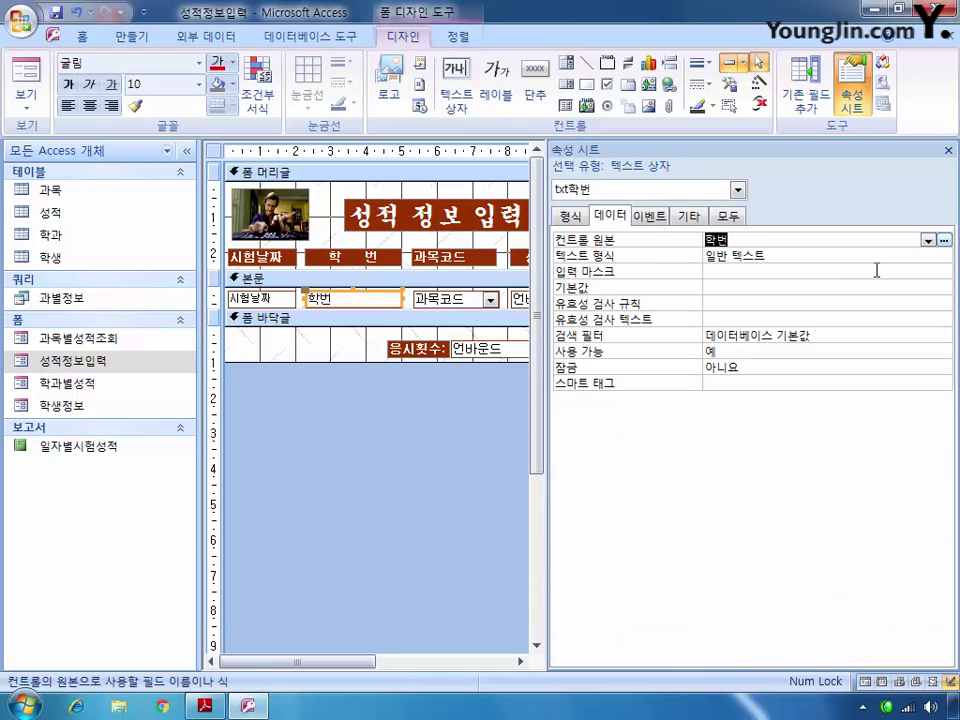
Bind the txt성적 text box to the 성적 field as its control source.
left_click(737, 189)
left_click(741, 211)
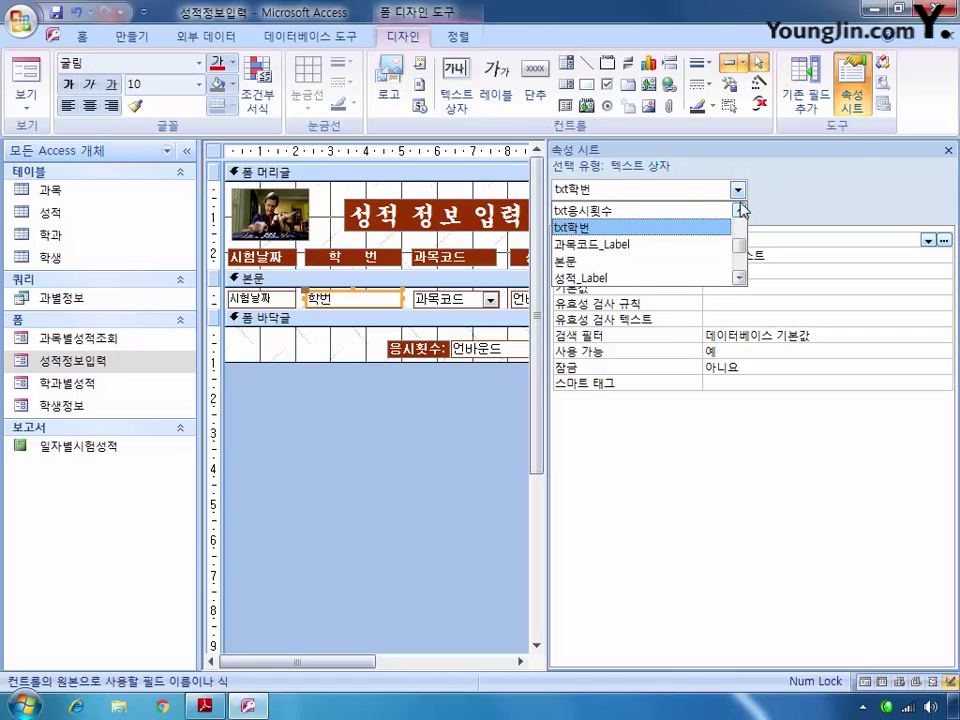
left_click(741, 211)
left_click(741, 211)
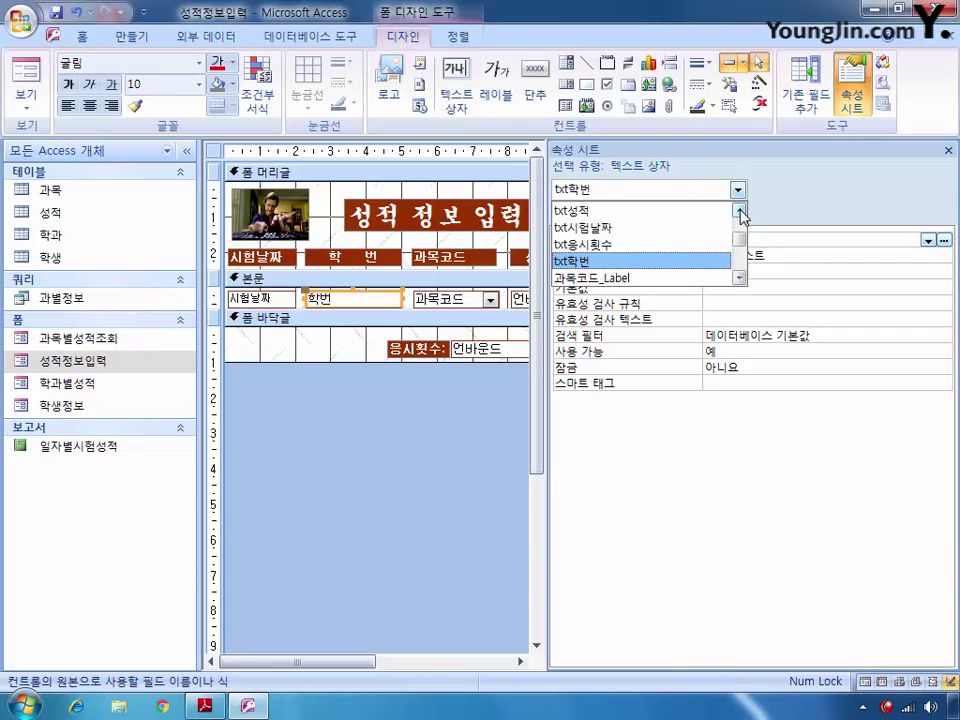
left_click(686, 211)
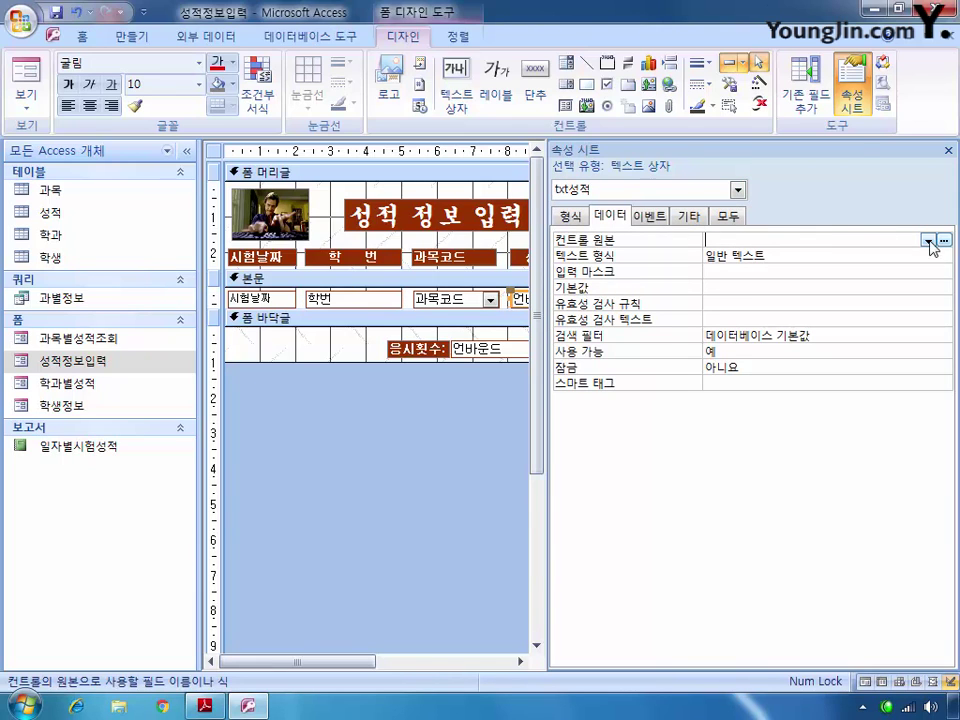
left_click(929, 242)
left_click(784, 301)
Set the text alignment of the txt성적 text box to 가운데.
left_click(569, 216)
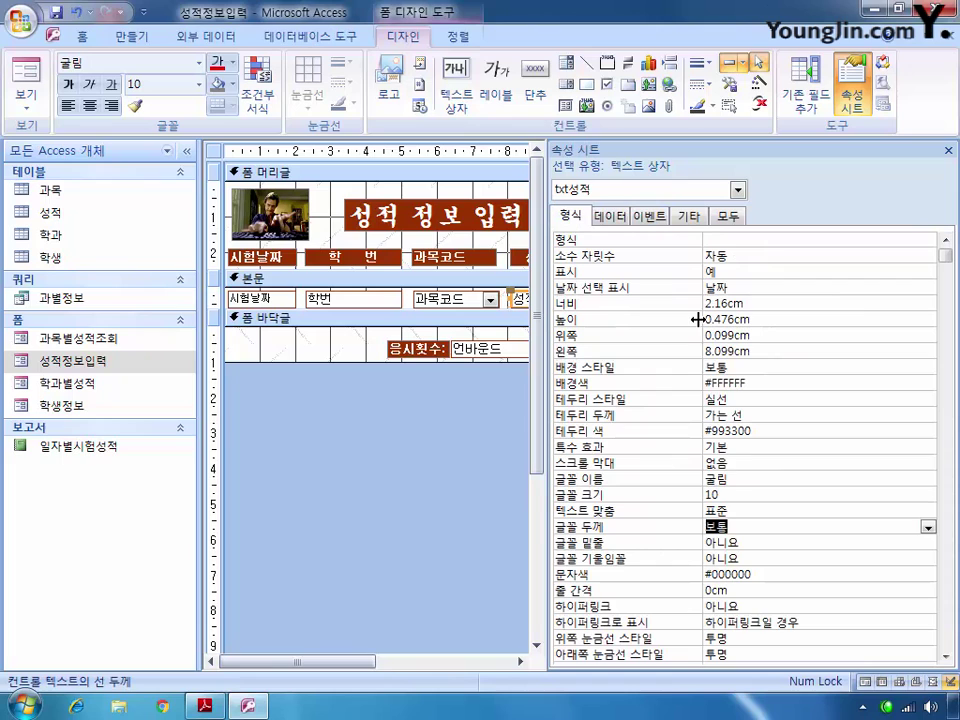
left_click(761, 512)
left_click(929, 512)
left_click(848, 556)
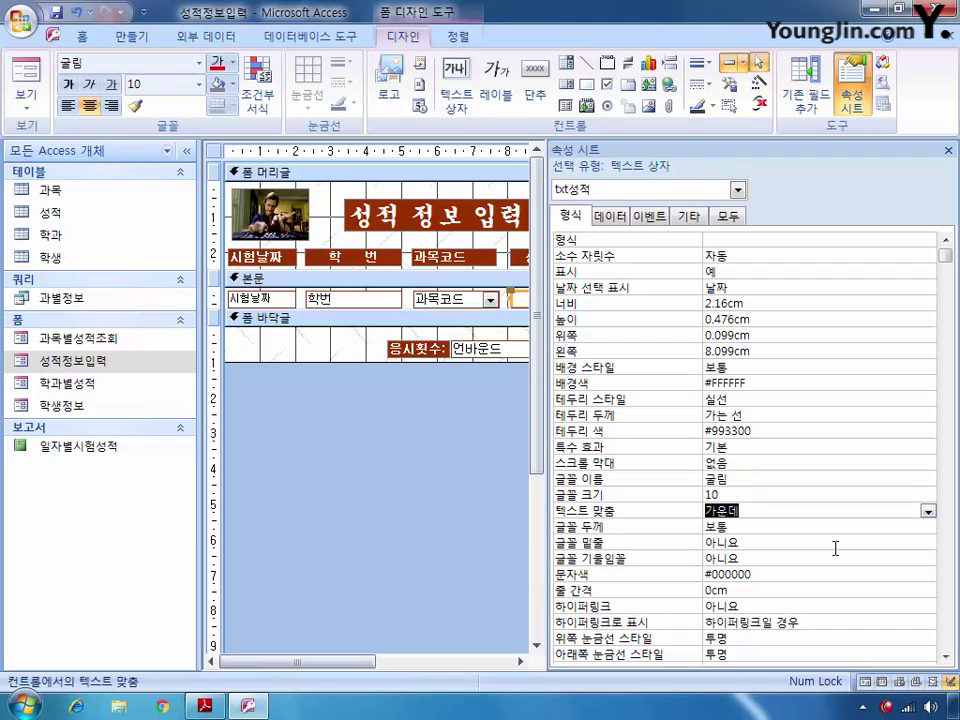
Set the default view (기본 보기) of the 성적정보입력 form to 단일 폼.
left_click(215, 152)
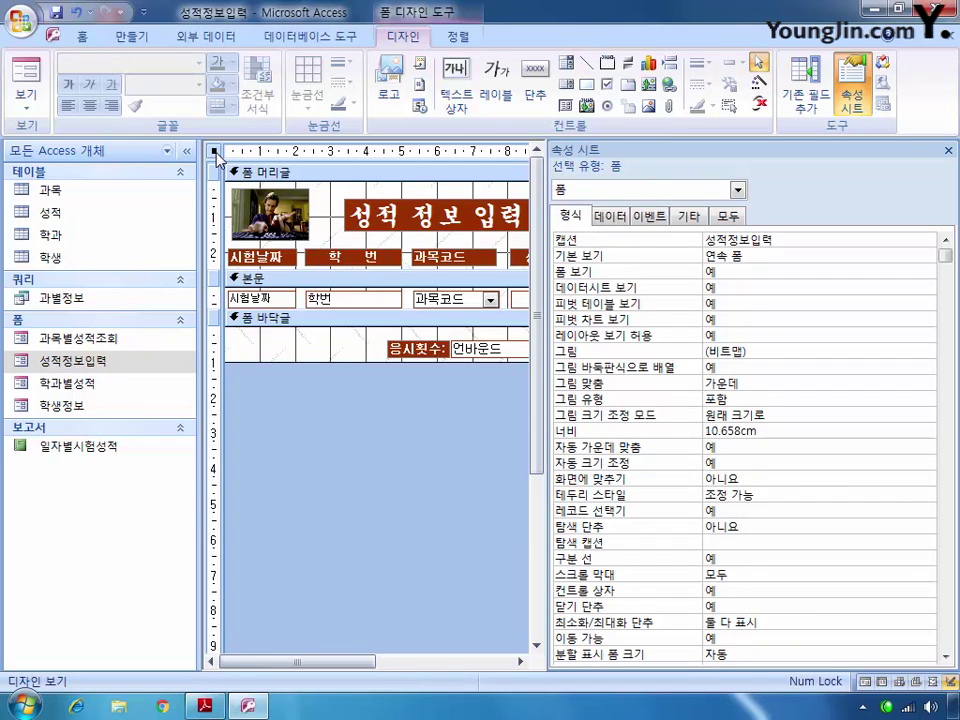
left_click(860, 256)
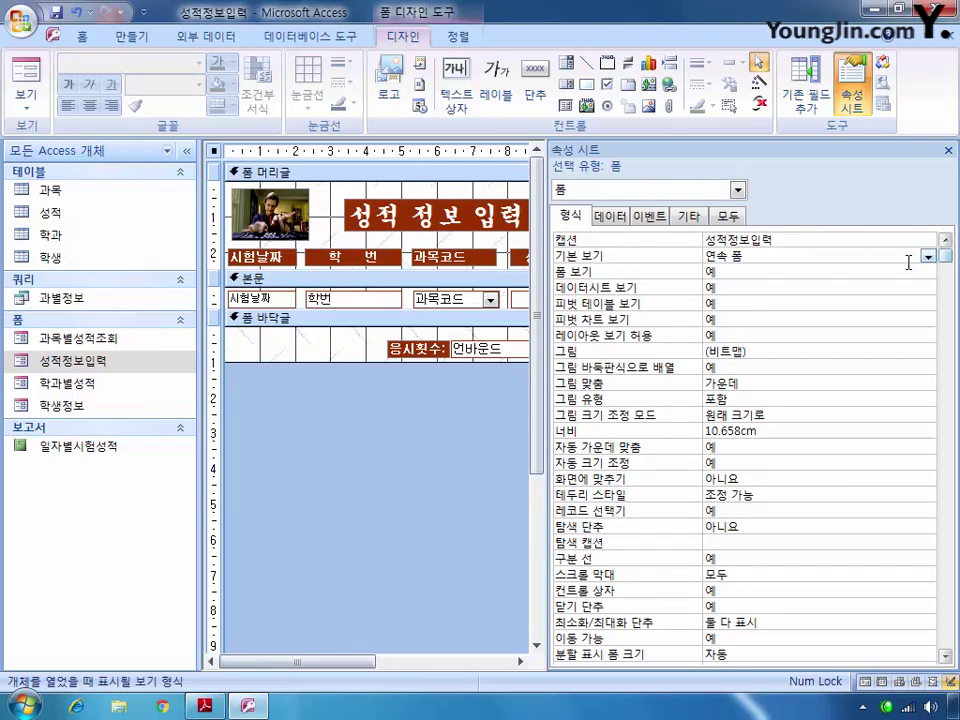
left_click(928, 257)
left_click(893, 271)
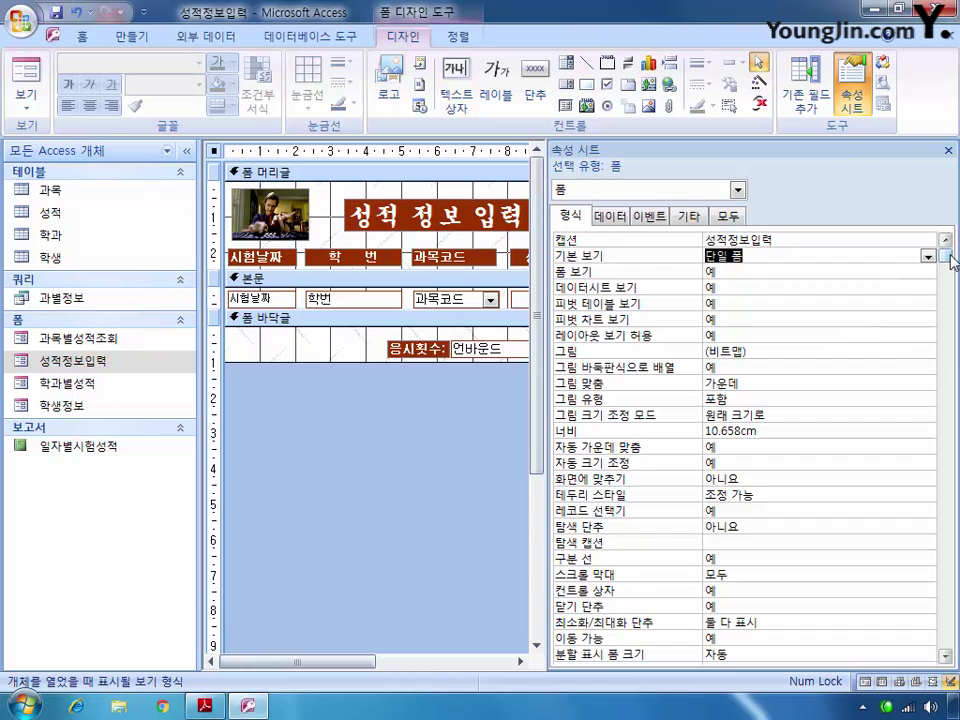
Set both the form's 팝업 and 모달 properties to 예.
left_click_drag(951, 262, 950, 656)
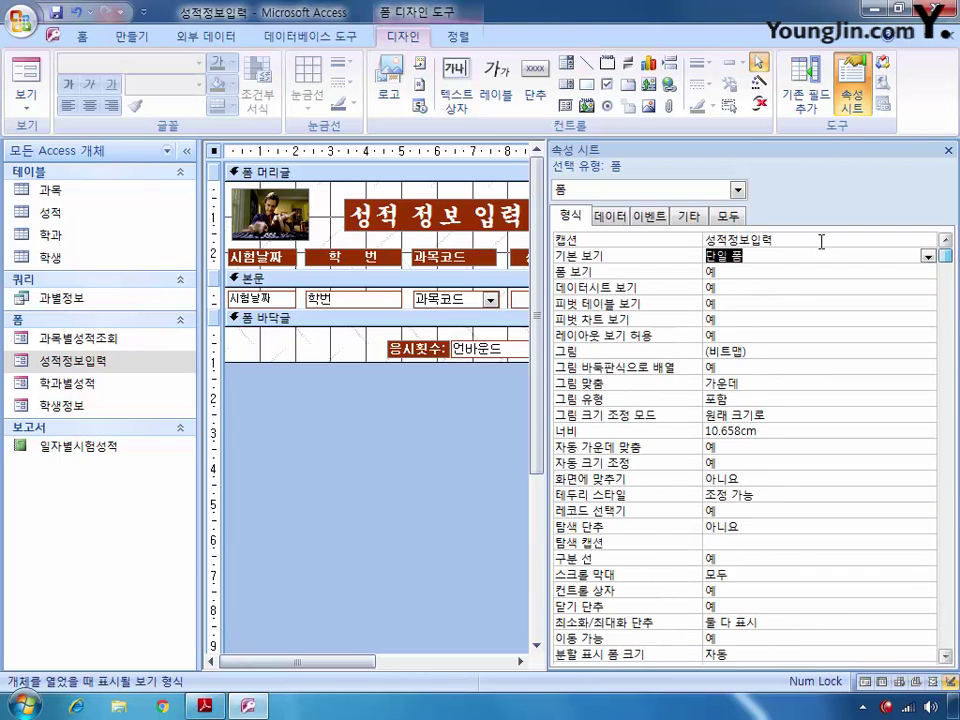
left_click(690, 216)
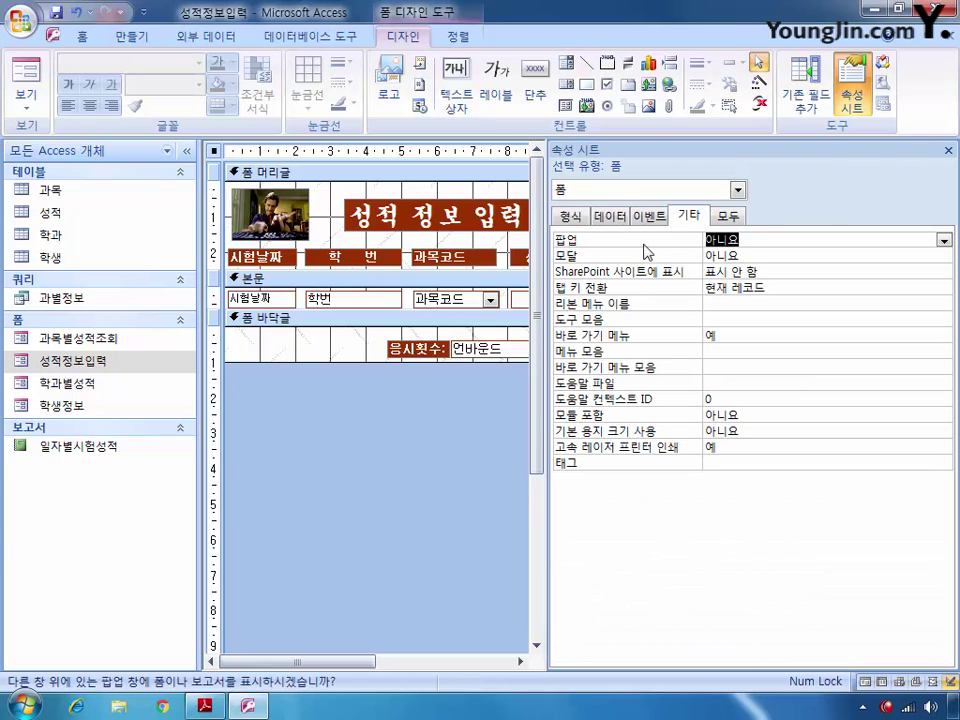
left_click(757, 240)
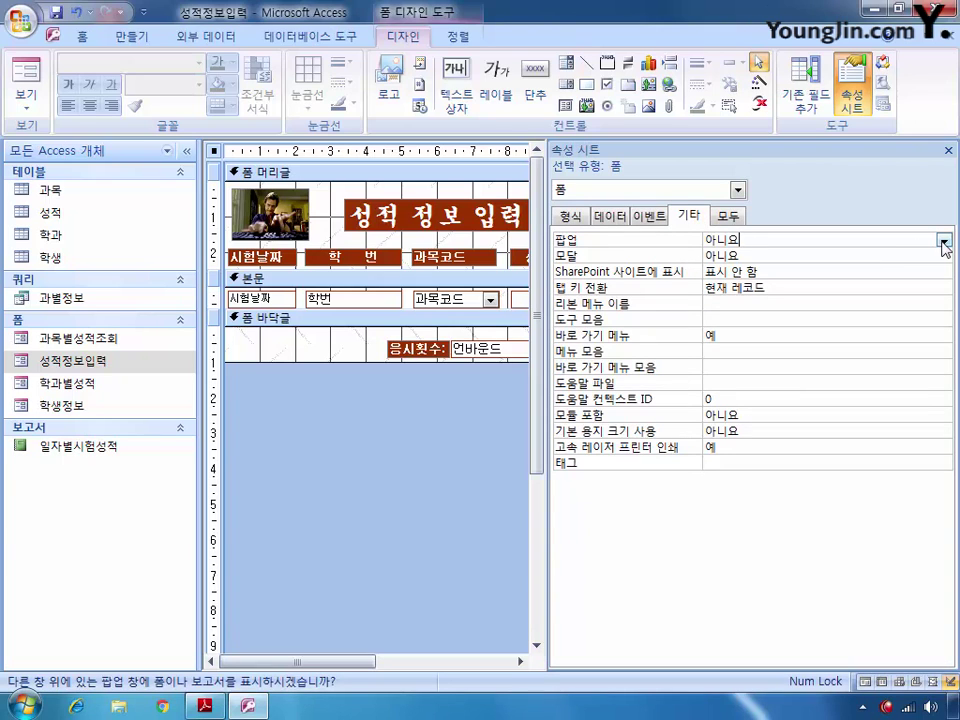
left_click(944, 242)
left_click(930, 256)
left_click(944, 256)
left_click(860, 270)
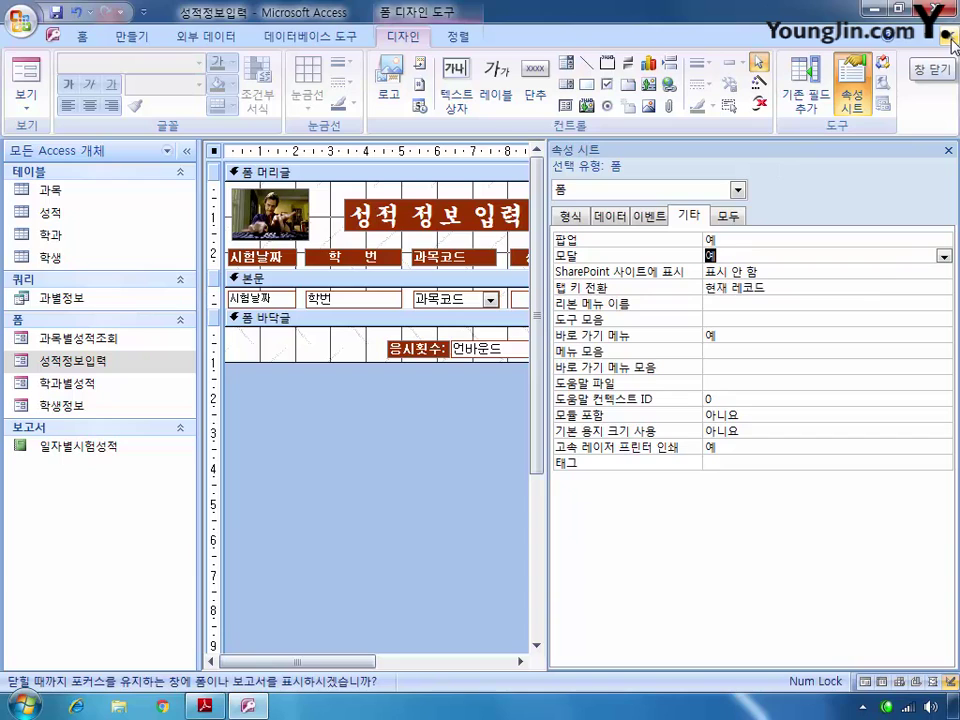
Set the control source of txt응시횟수 to =format(count(*),"총 응시횟수는 #번"), and close the form with its changes saved.
left_click(737, 189)
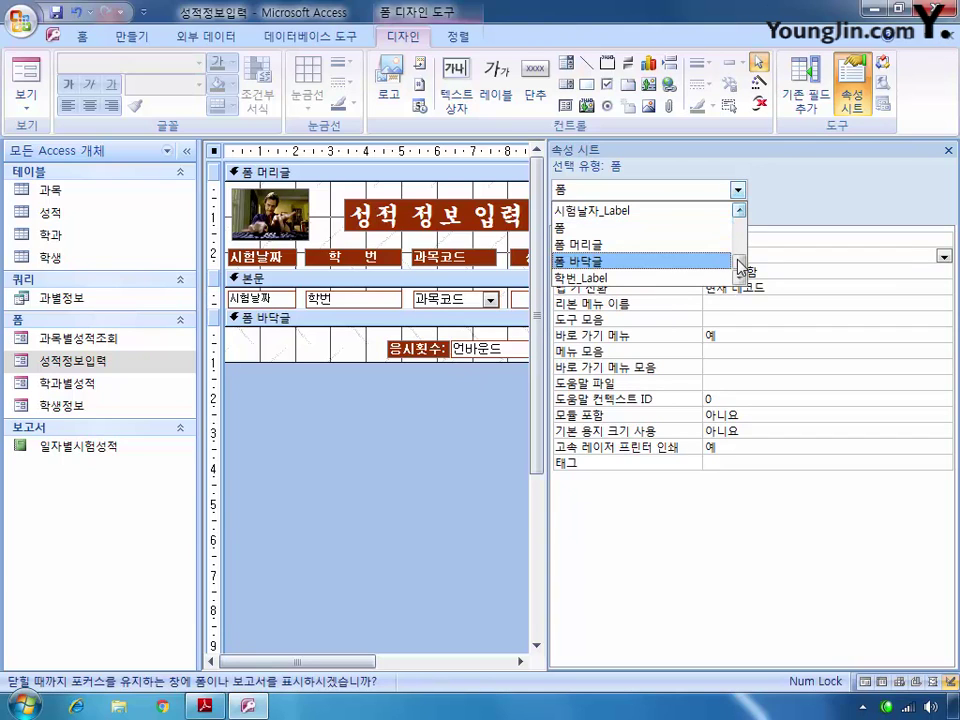
left_click_drag(740, 265, 742, 240)
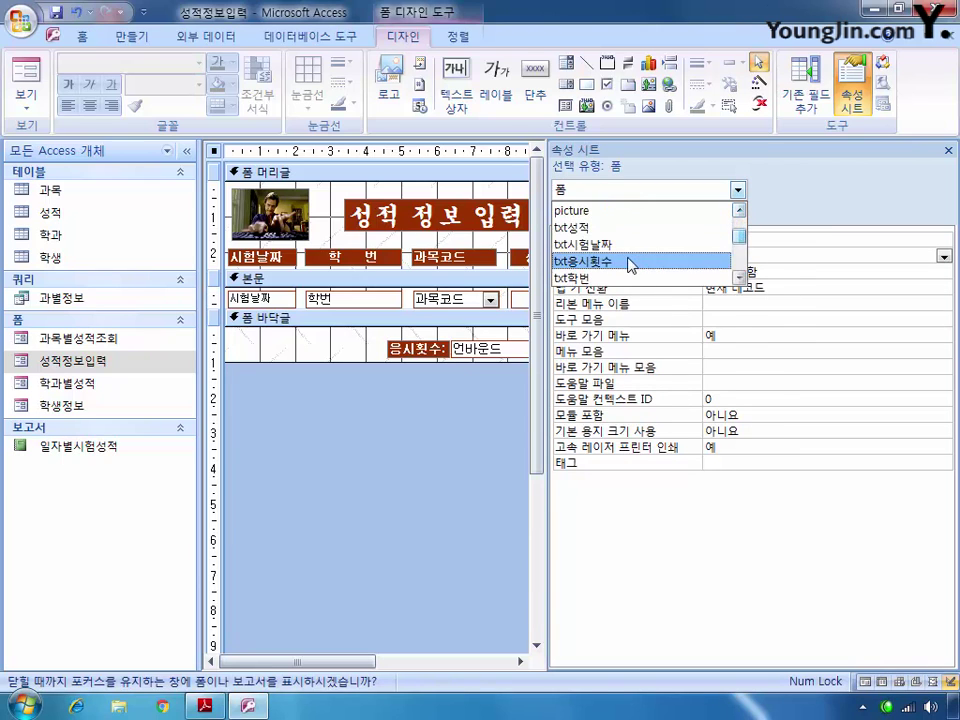
left_click(590, 261)
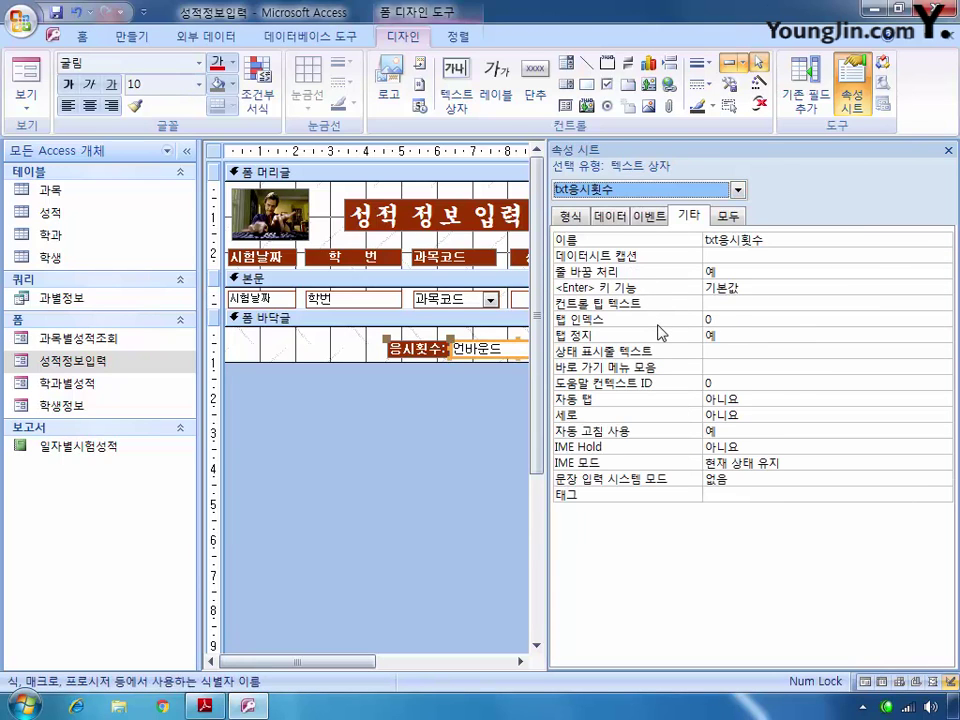
left_click(610, 216)
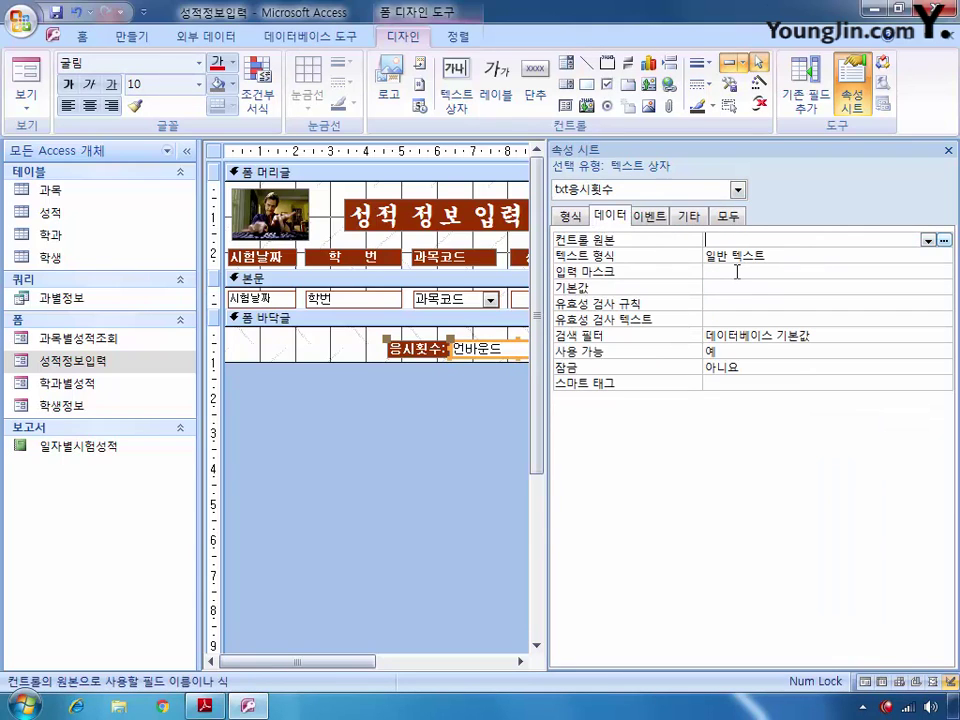
type("=format(count(*),\"")
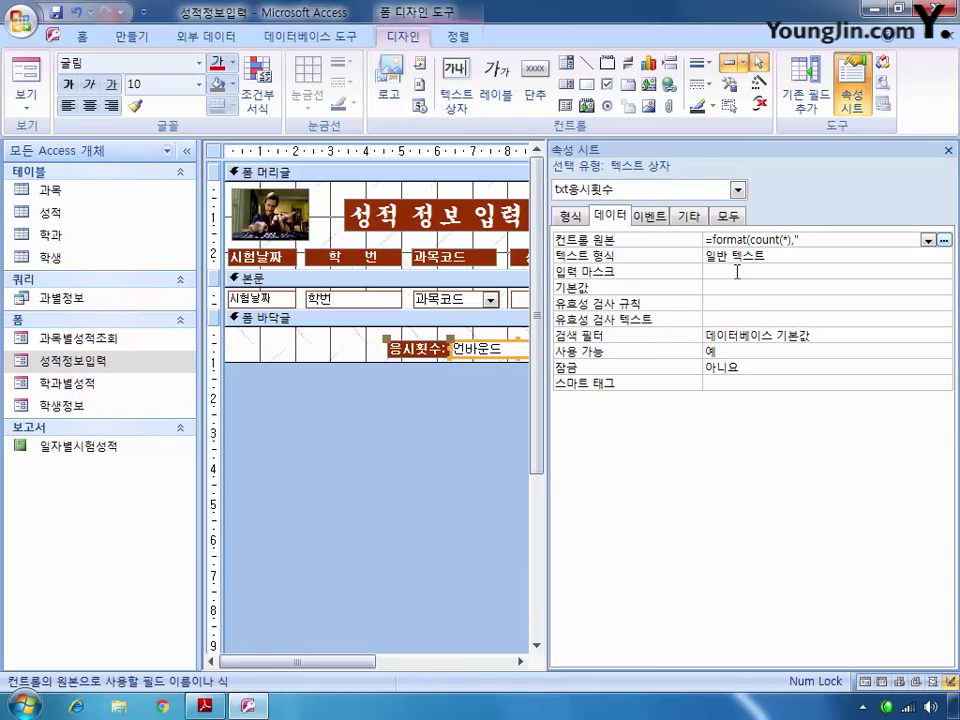
type("총 응시횟수는 #번\"")
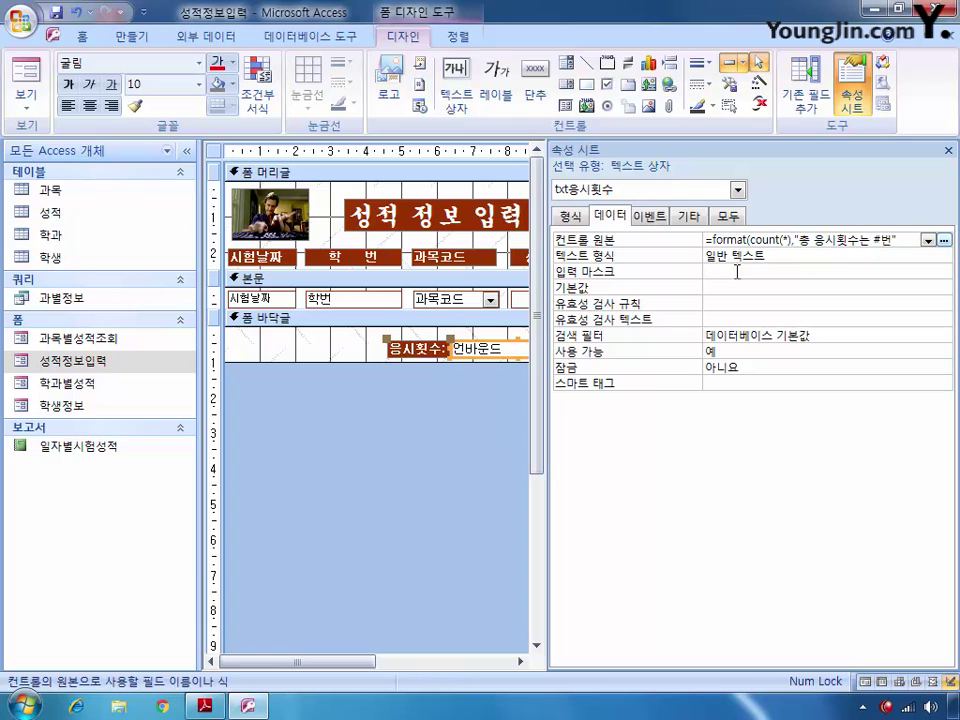
type(")")
key("ctrl+w")
left_click(408, 400)
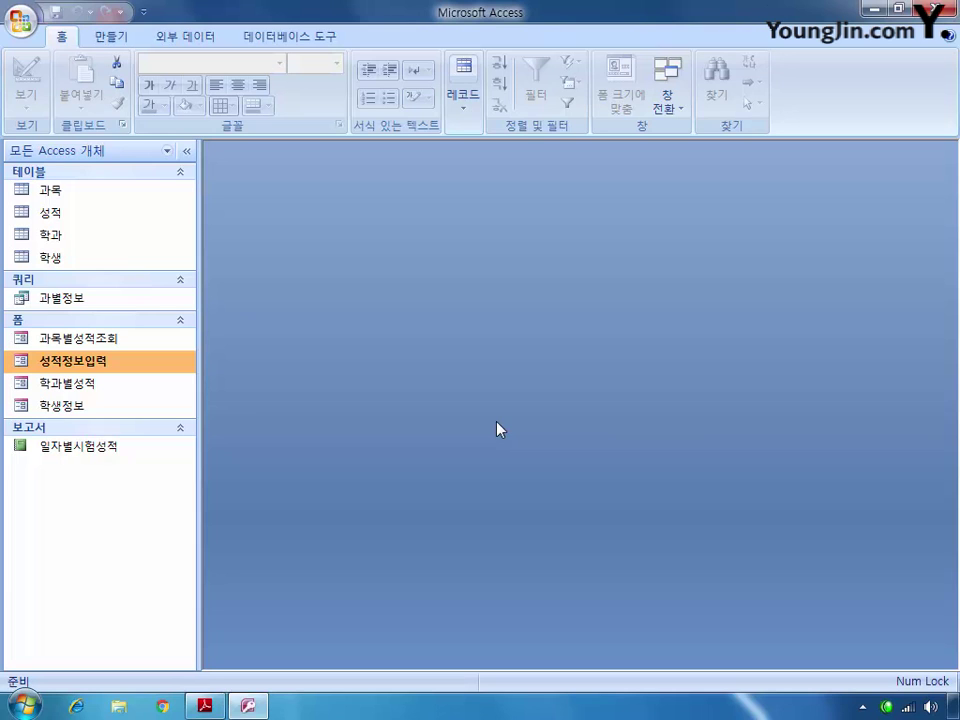
Open the 학생정보 form in Design view and maximize its window.
right_click(90, 407)
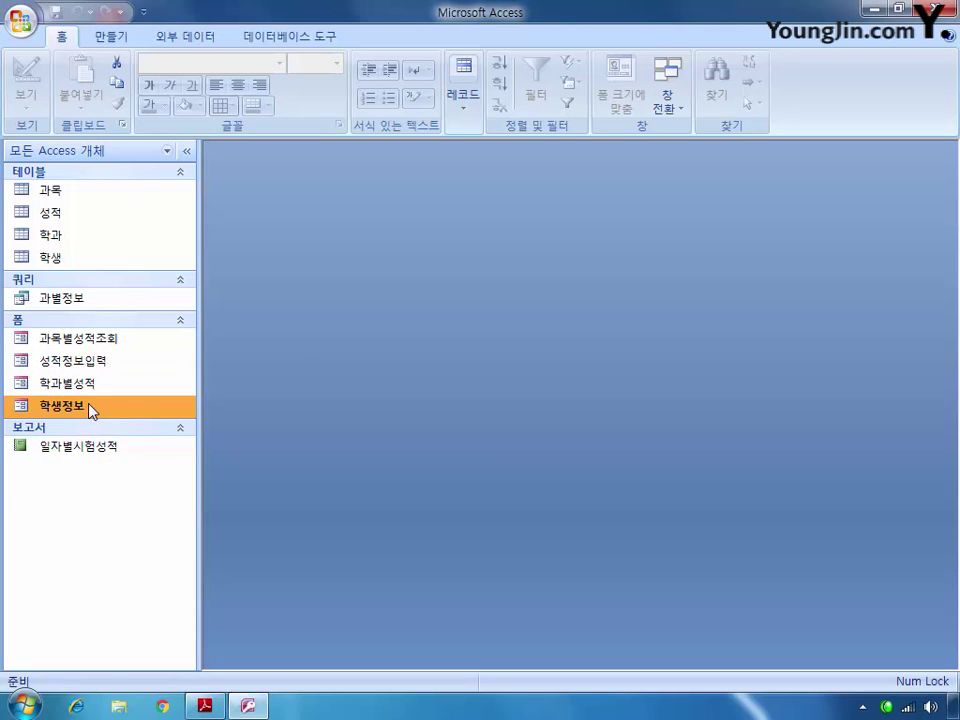
left_click(124, 459)
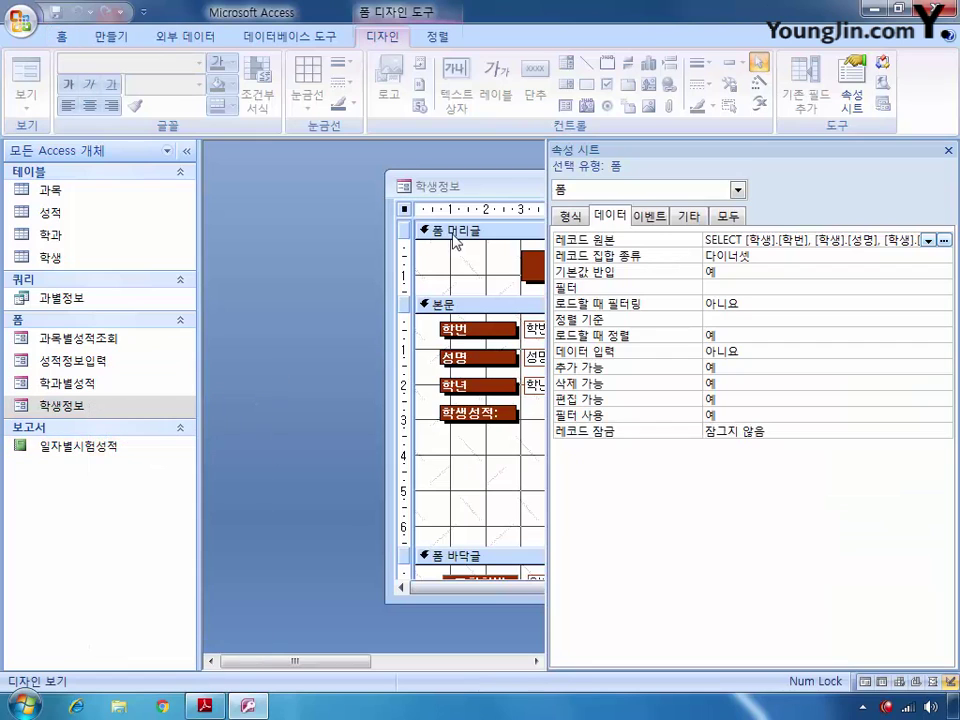
double_click(507, 184)
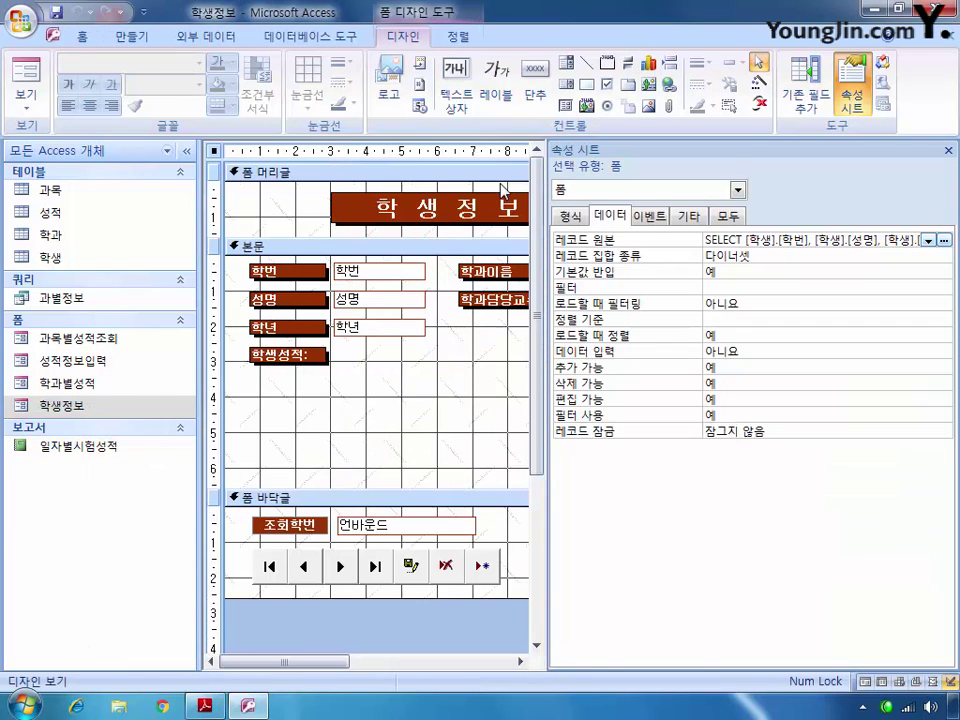
Start a macro for the 학생정보 form's On Open event with the 매크로 작성기.
left_click(658, 217)
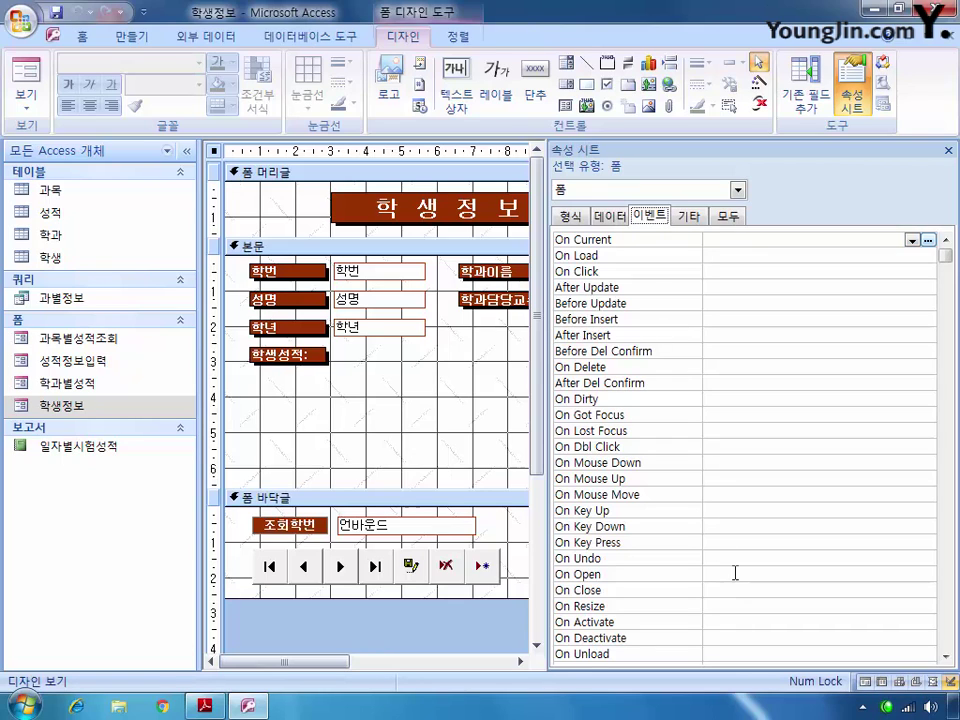
left_click(800, 574)
left_click(912, 575)
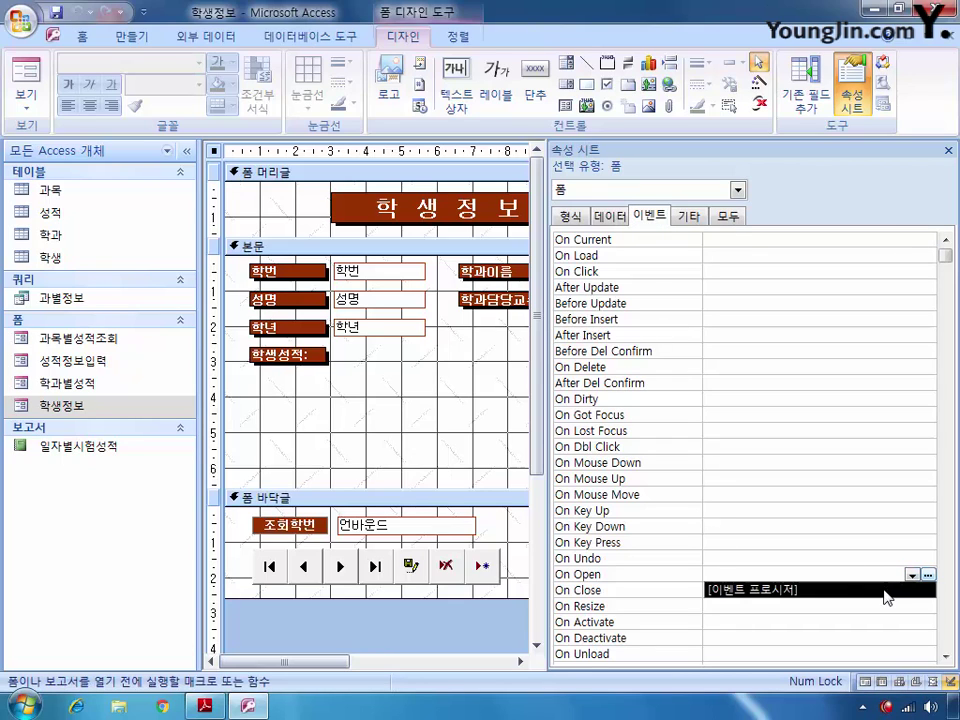
left_click(928, 575)
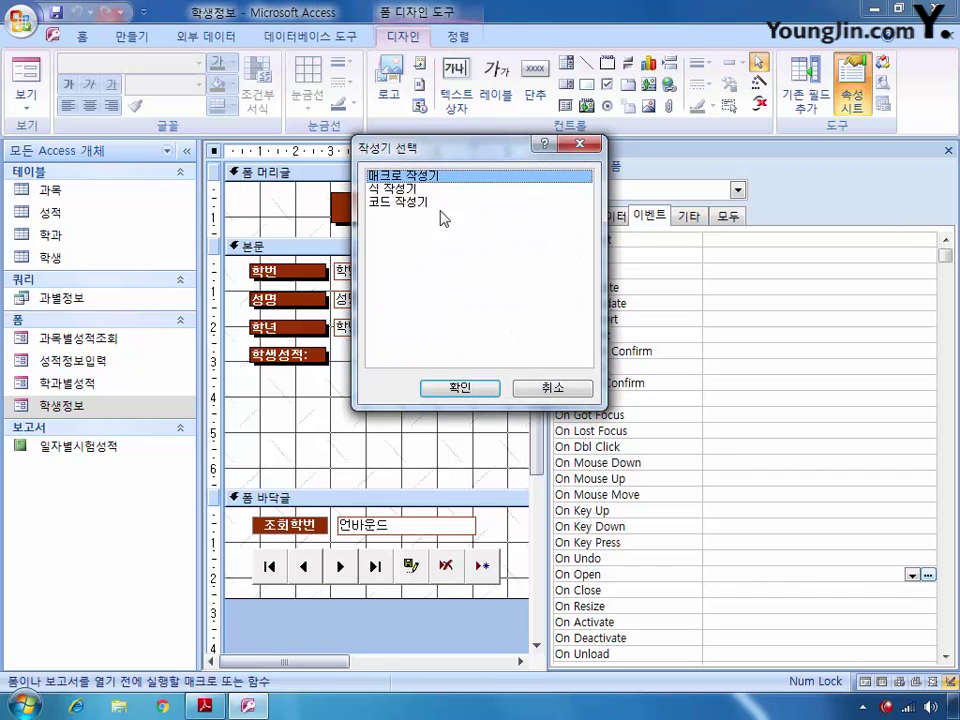
left_click(460, 388)
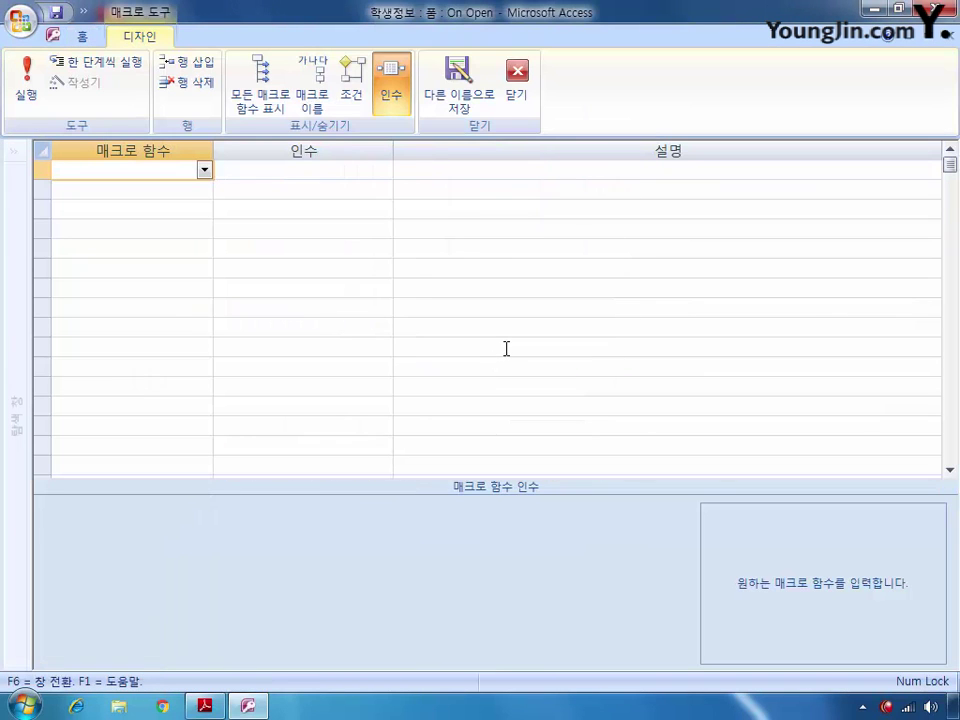
Add a GoToRecord action to the On Open macro with its 레코드 argument set to 새 레코드.
left_click(204, 170)
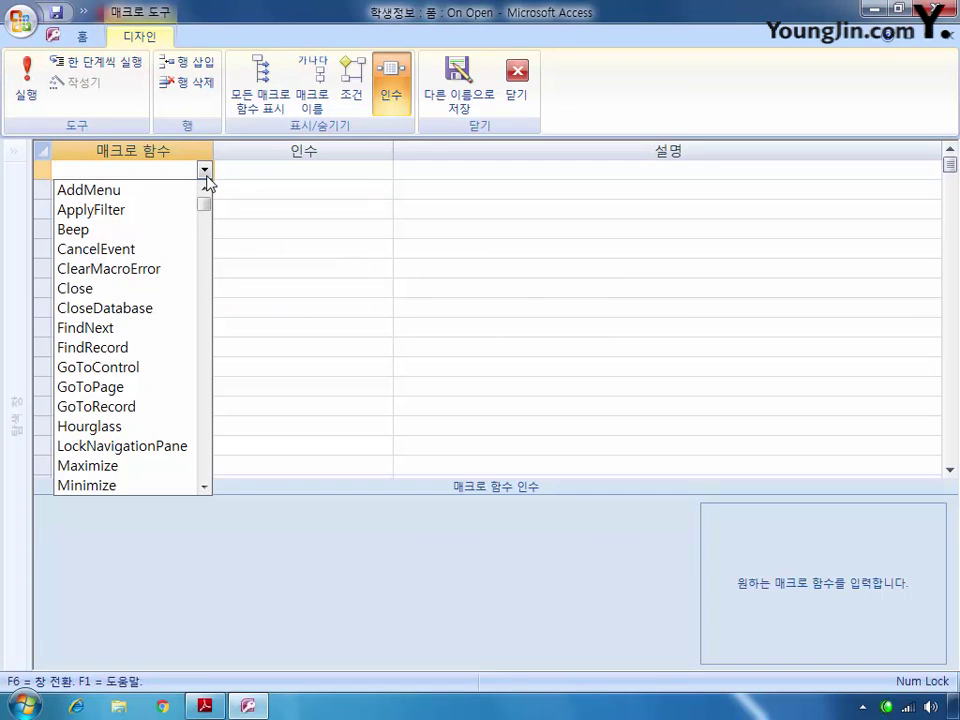
left_click(128, 408)
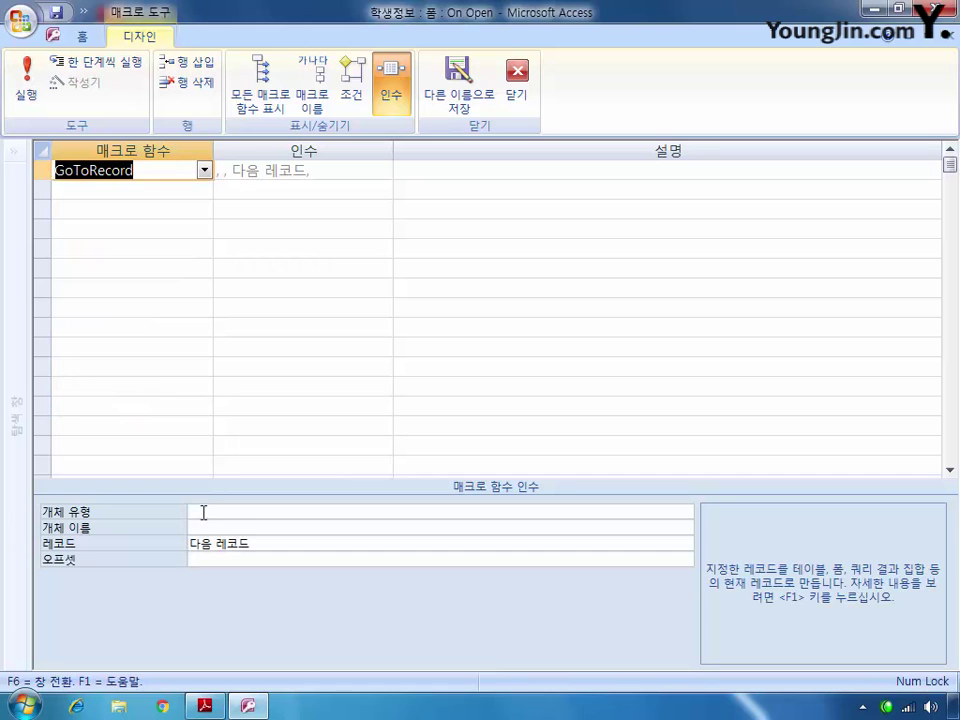
left_click(253, 544)
left_click(685, 545)
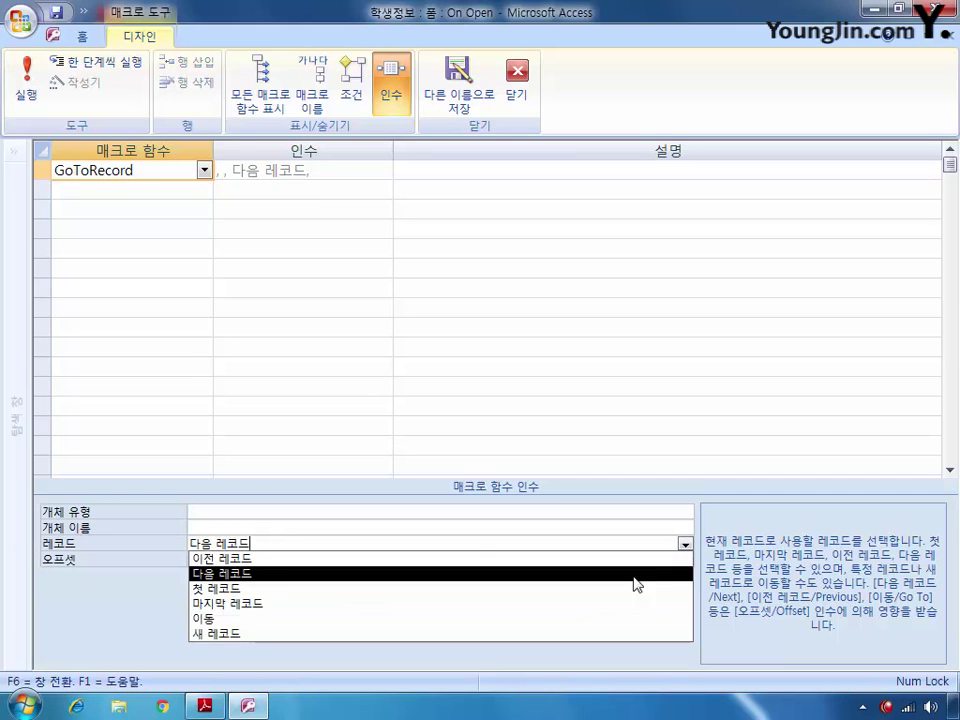
left_click(560, 633)
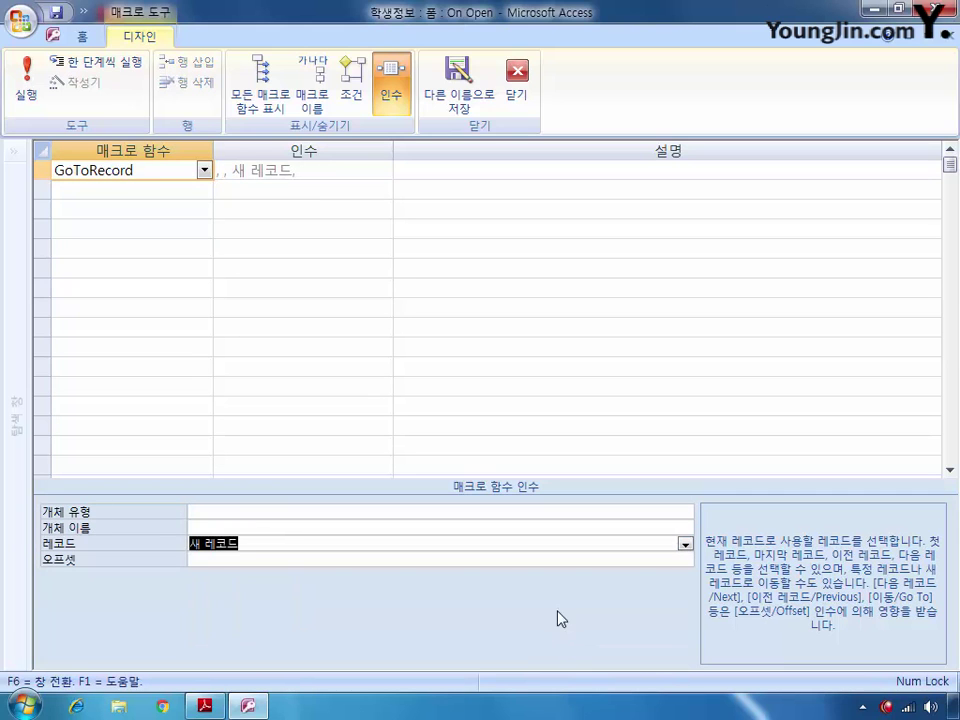
Save the On Open macro as New정보입력 and close the macro builder, keeping the event property update.
left_click(446, 108)
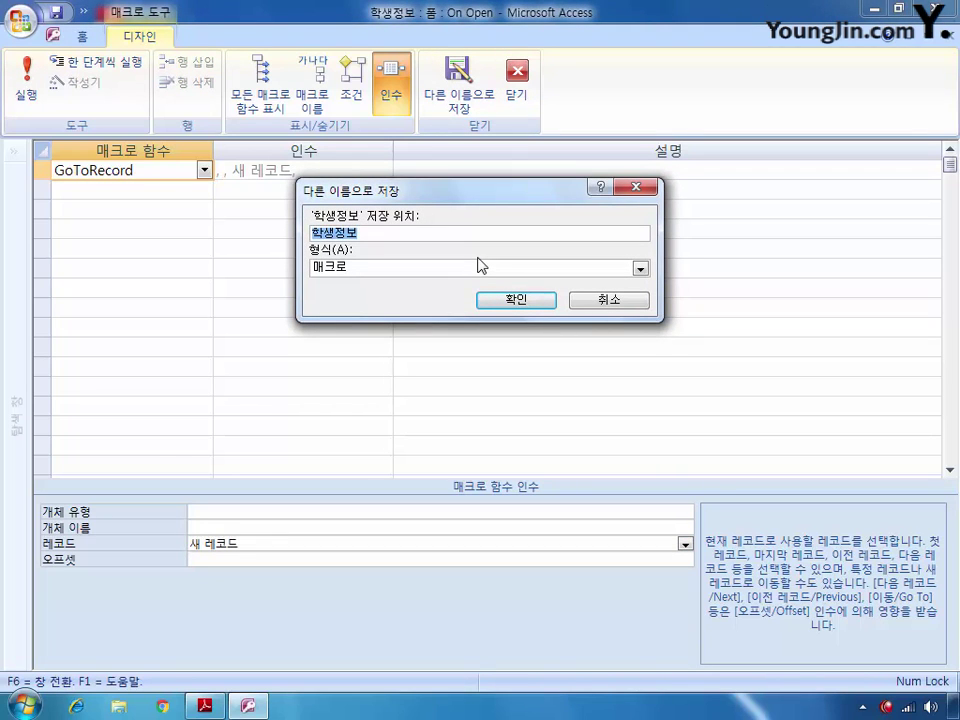
key("BackSpace")
type("N")
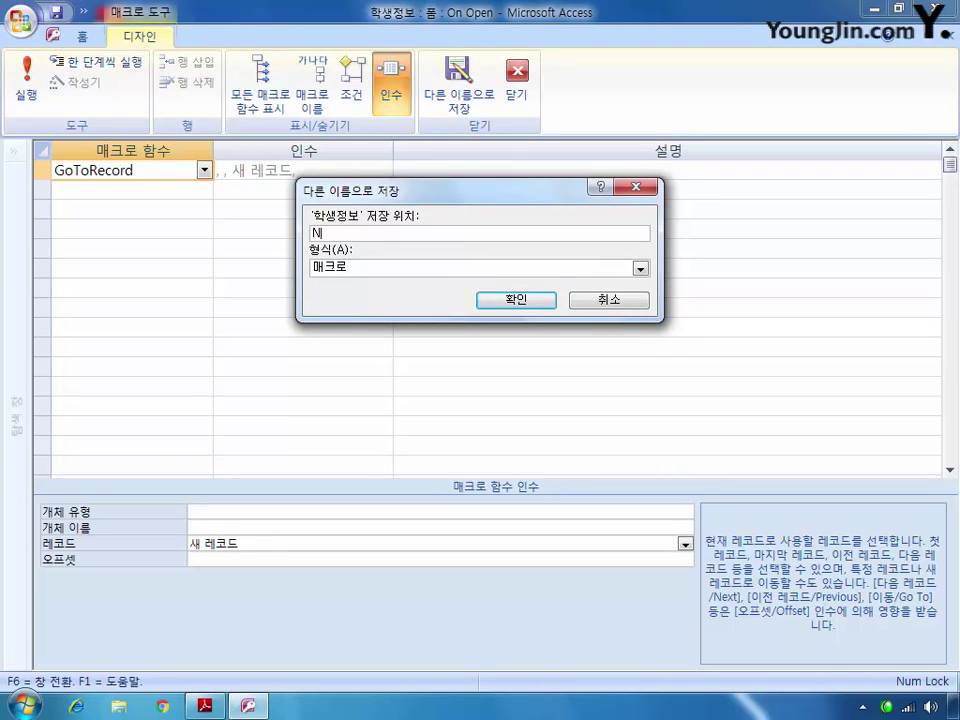
type("ew정보입력")
left_click(531, 301)
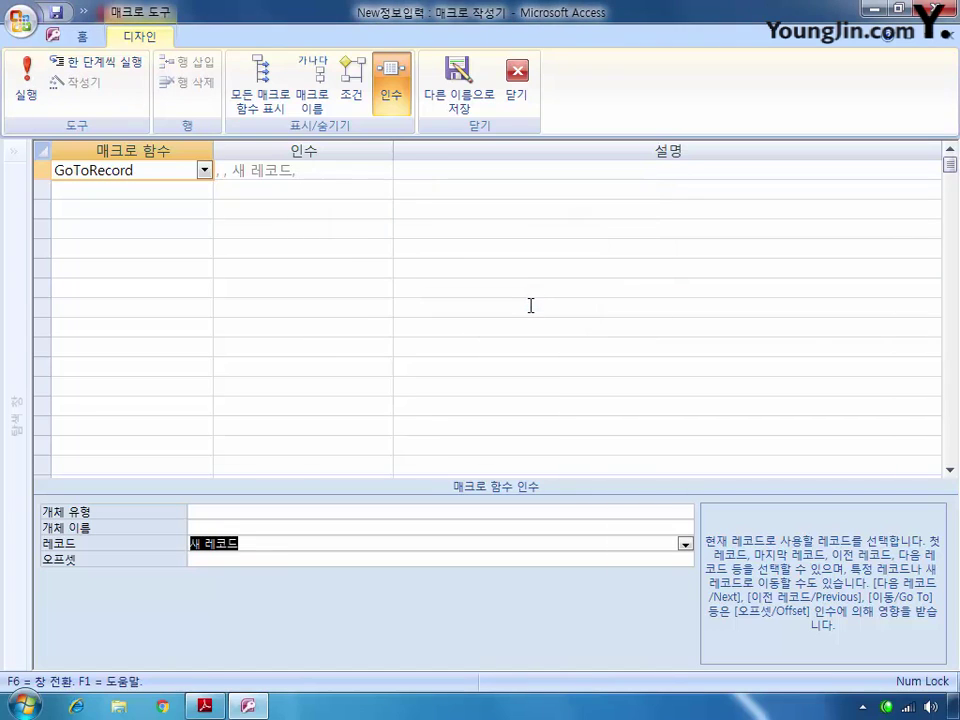
left_click(516, 80)
left_click(335, 399)
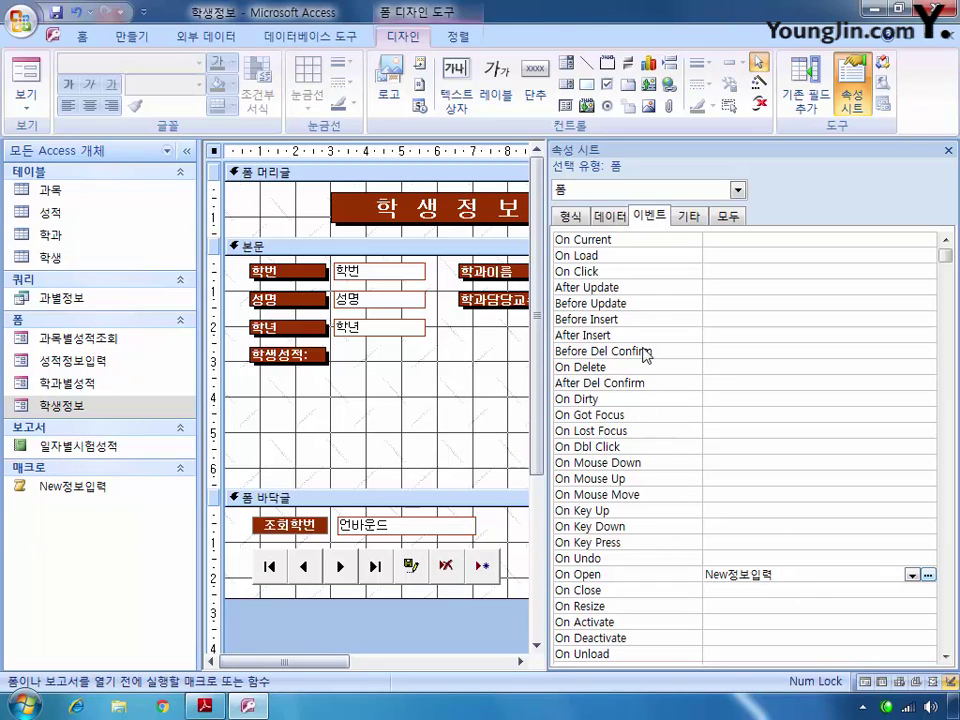
Close the 학생정보 form and reopen it in Design view.
left_click(948, 36)
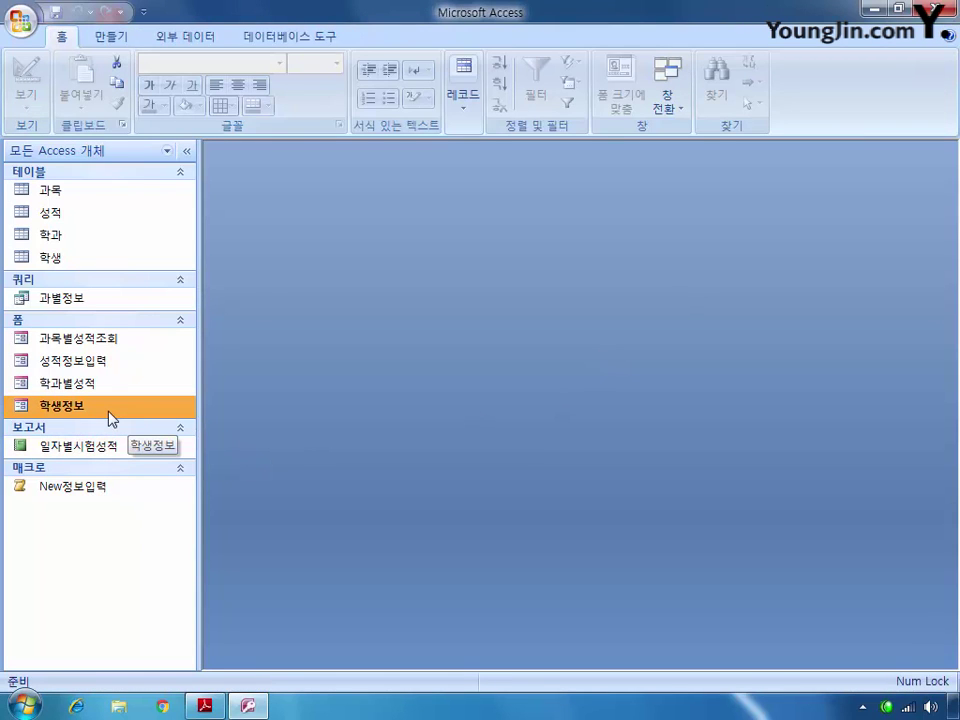
right_click(76, 406)
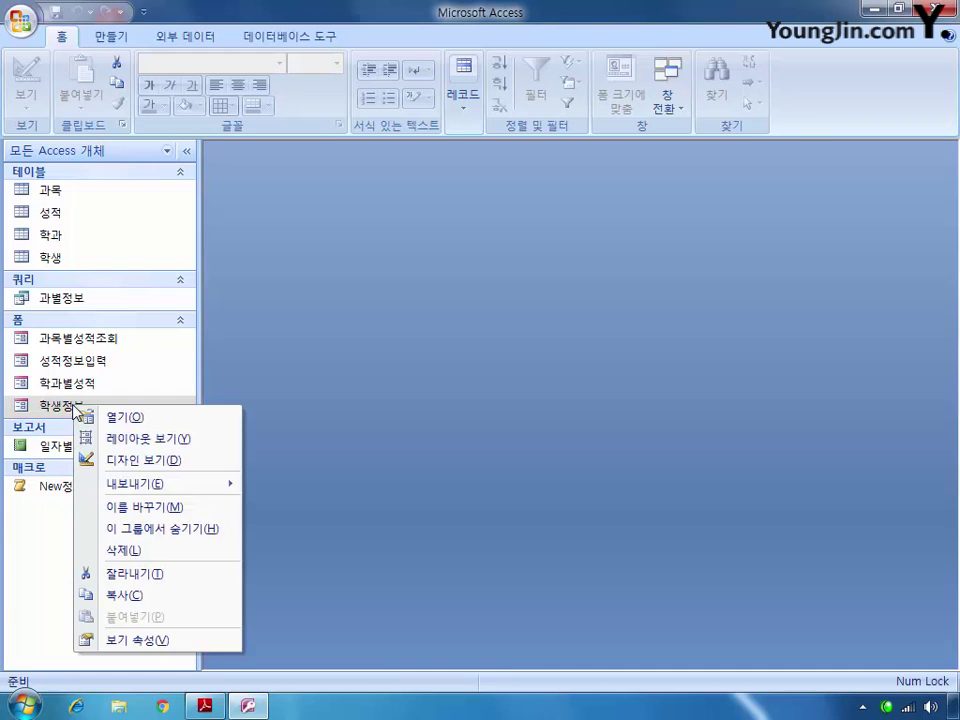
left_click(112, 460)
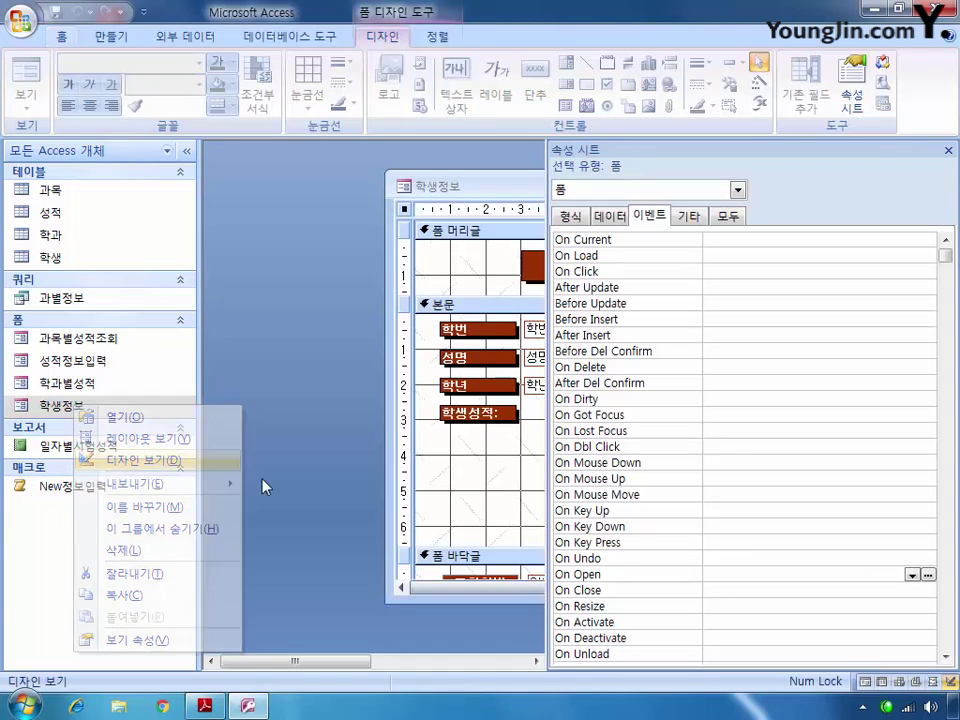
Assign the New정보입력 macro to the 학생정보 form's On Open event, and close the form with its changes saved.
left_click(746, 573)
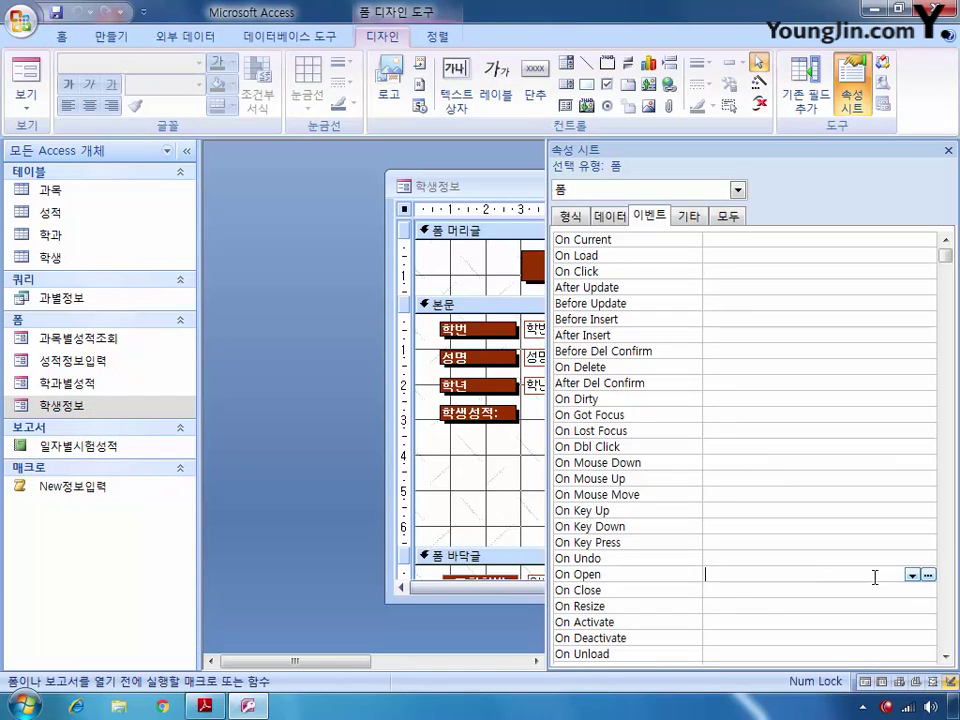
left_click(912, 576)
left_click(846, 604)
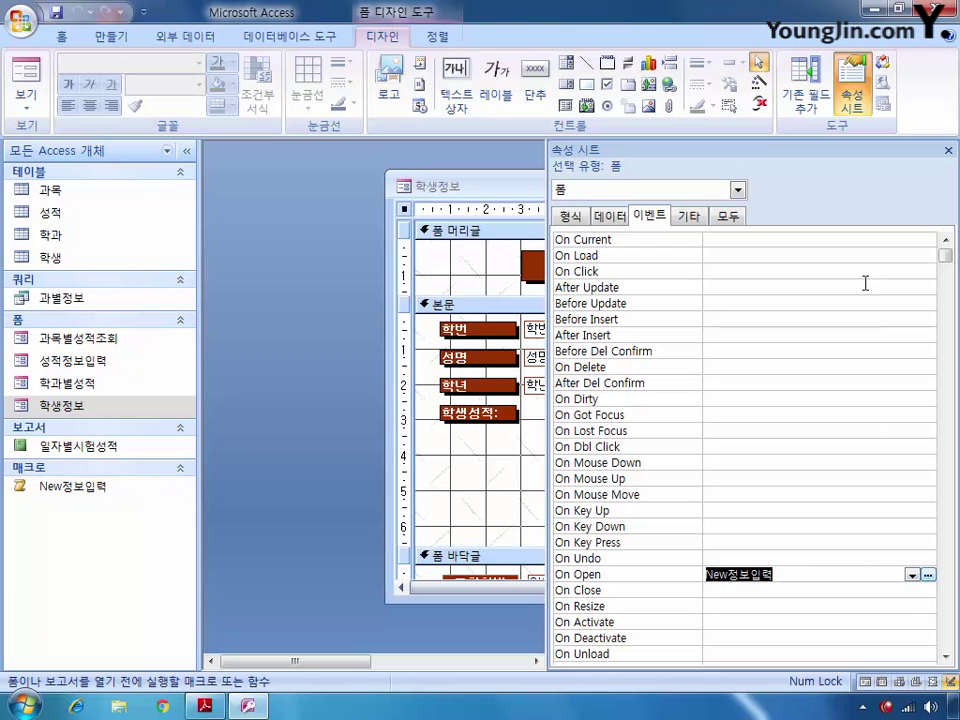
double_click(422, 186)
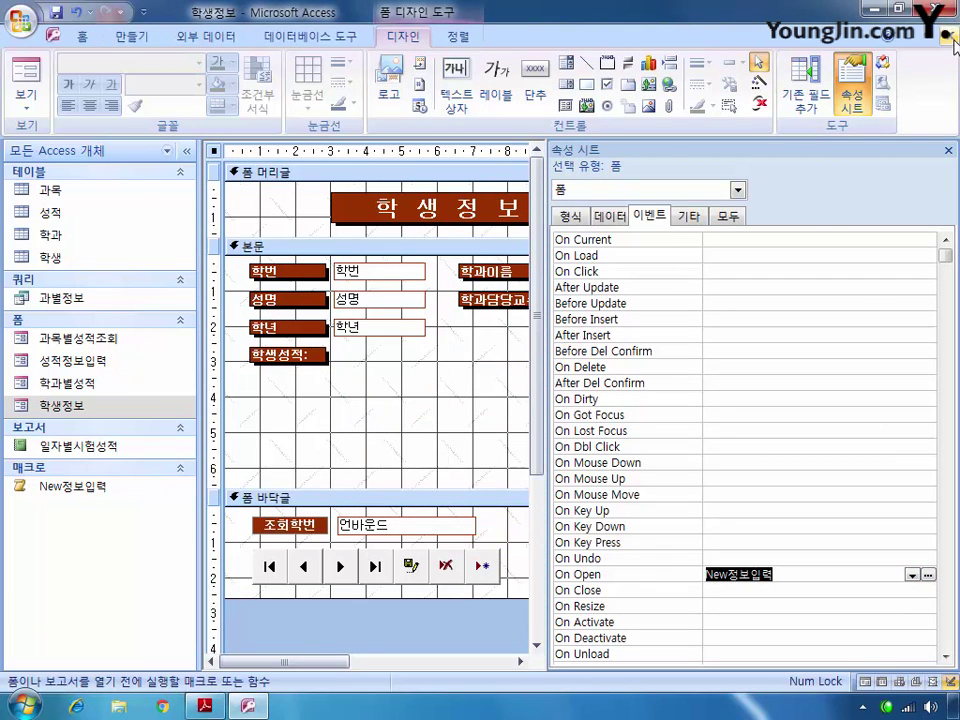
key("ctrl+F4")
left_click(383, 401)
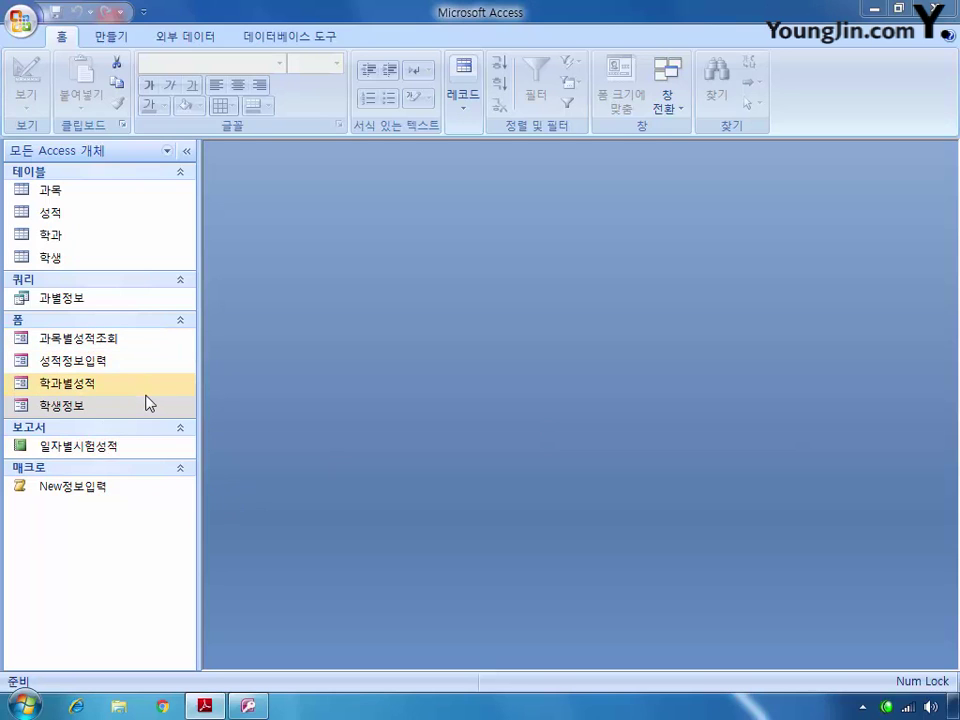
Open the 일자별시험성적 report in Design view.
right_click(89, 450)
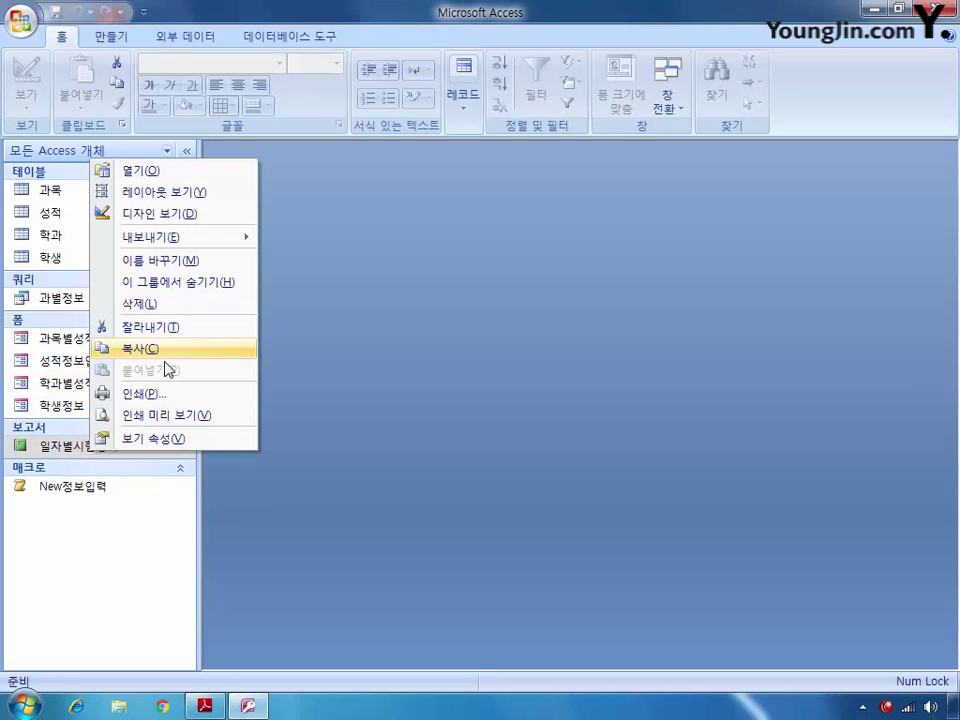
left_click(183, 214)
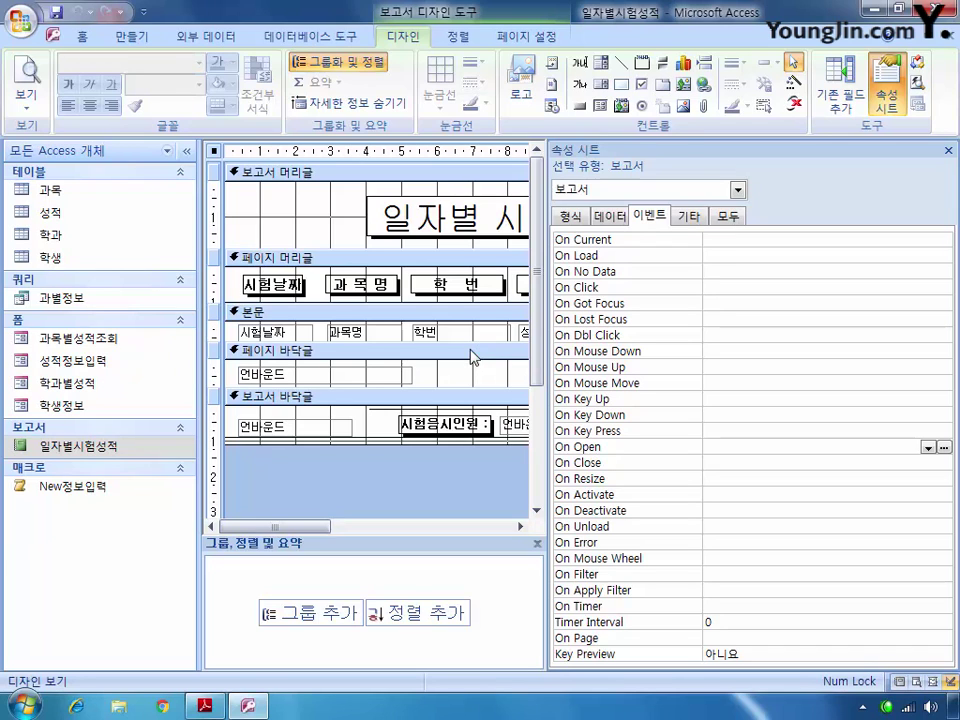
left_click(433, 612)
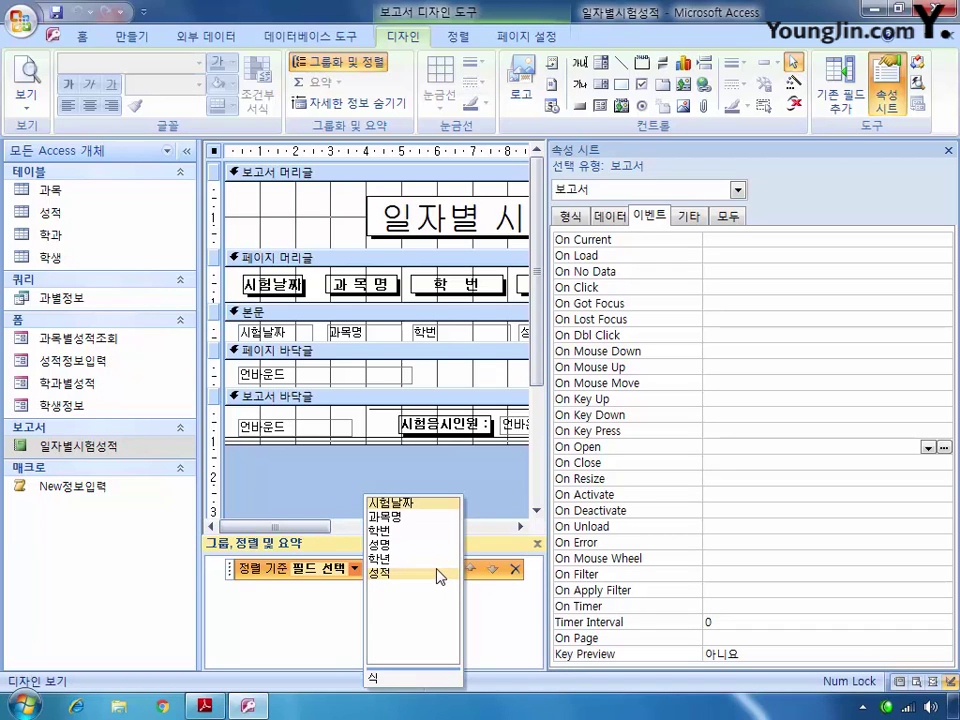
left_click(421, 503)
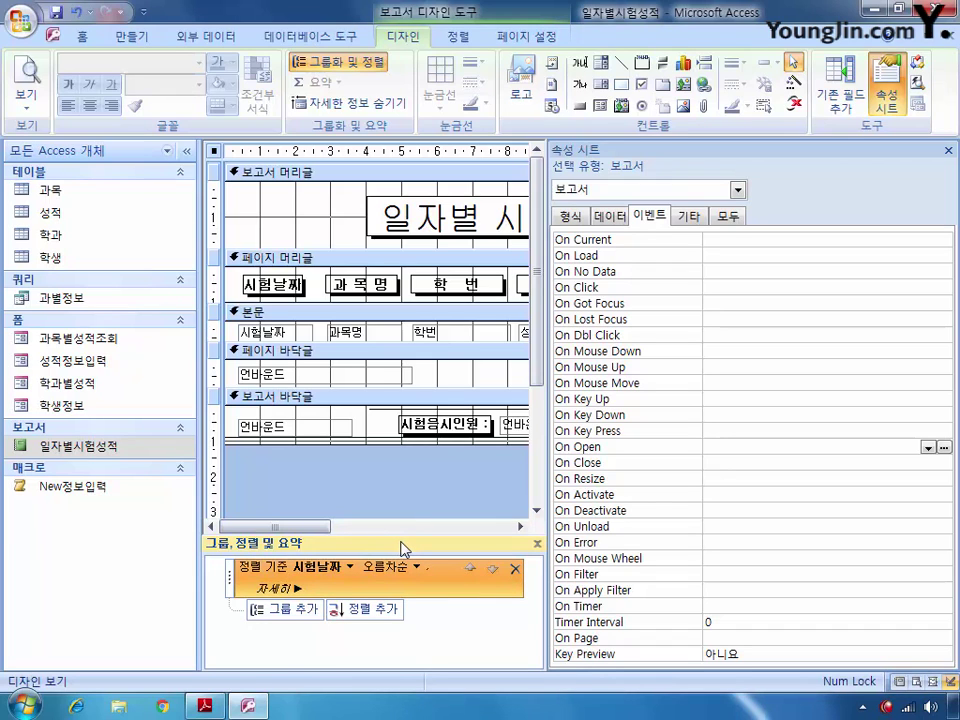
left_click(294, 589)
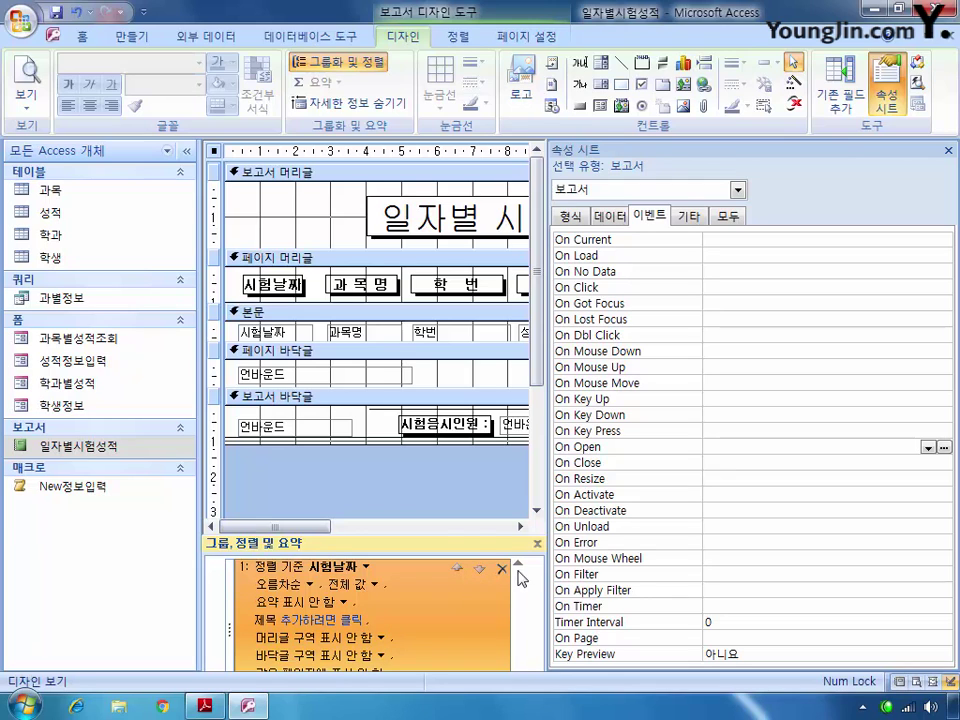
key("Delete")
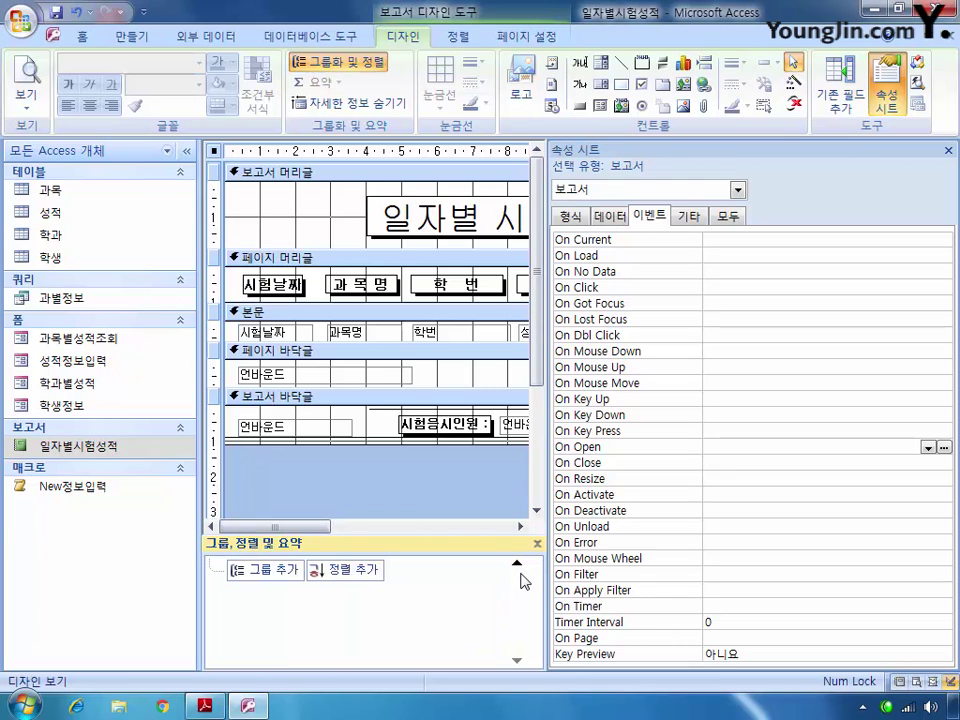
left_click(331, 577)
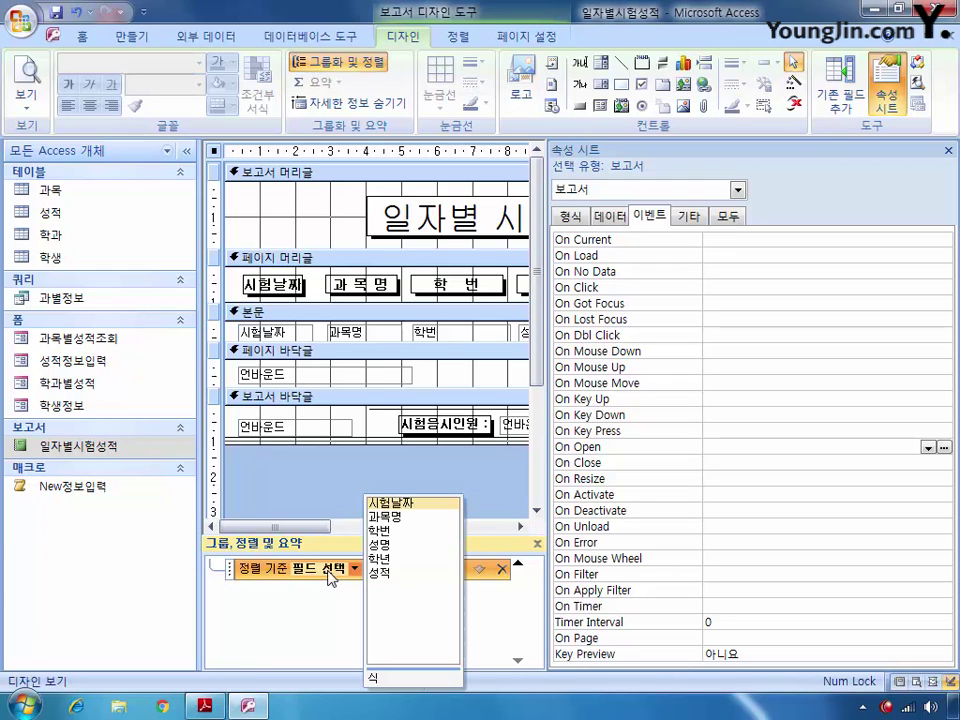
left_click(391, 504)
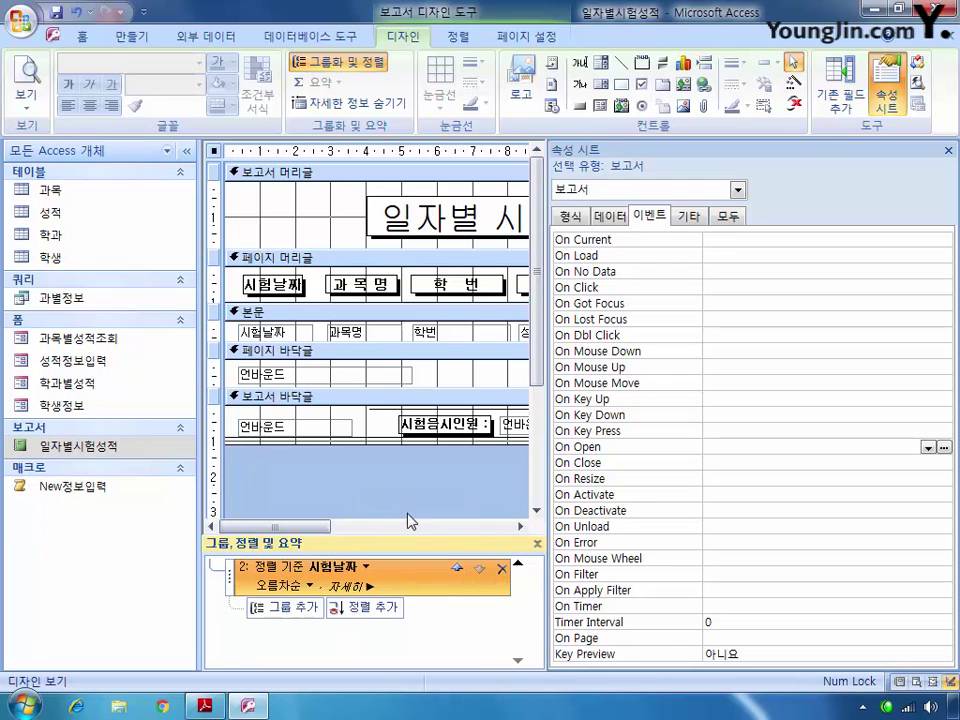
left_click(387, 612)
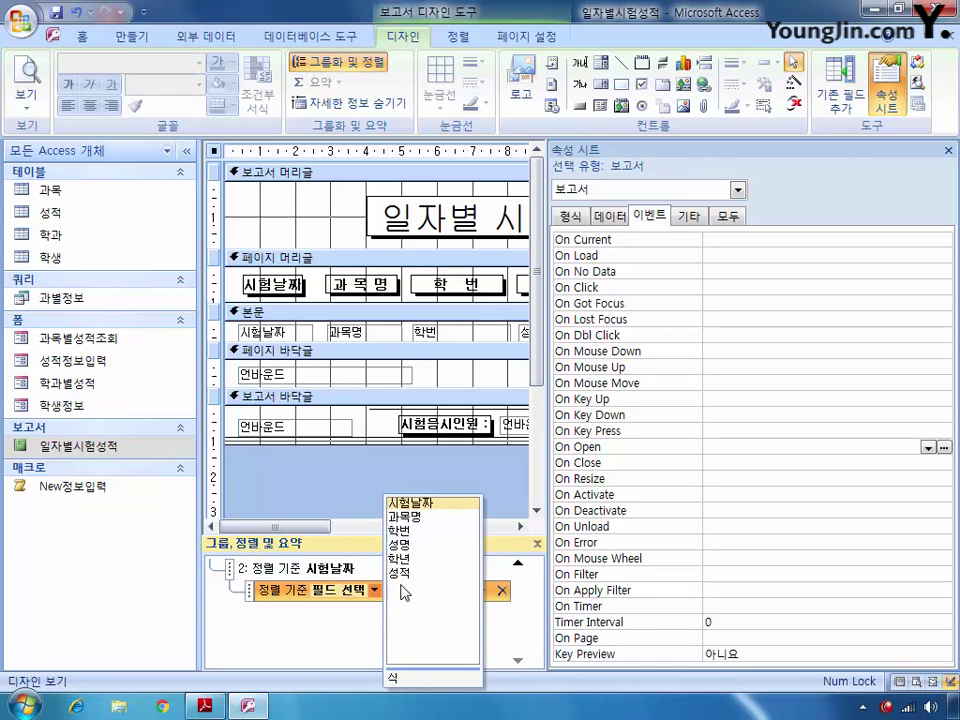
left_click(418, 518)
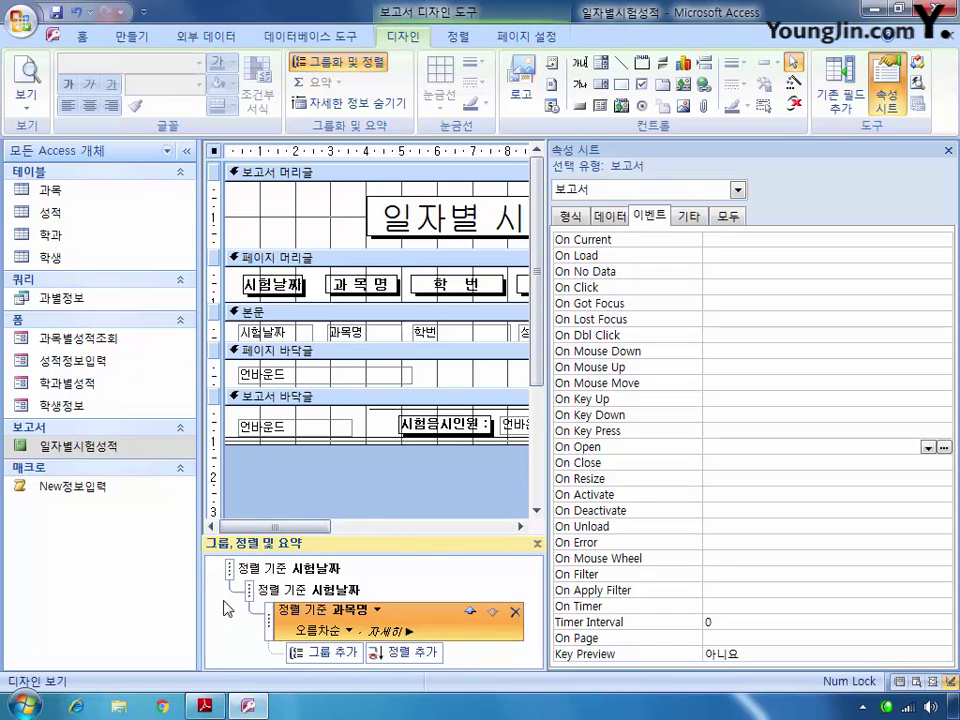
left_click(290, 590)
left_click(514, 590)
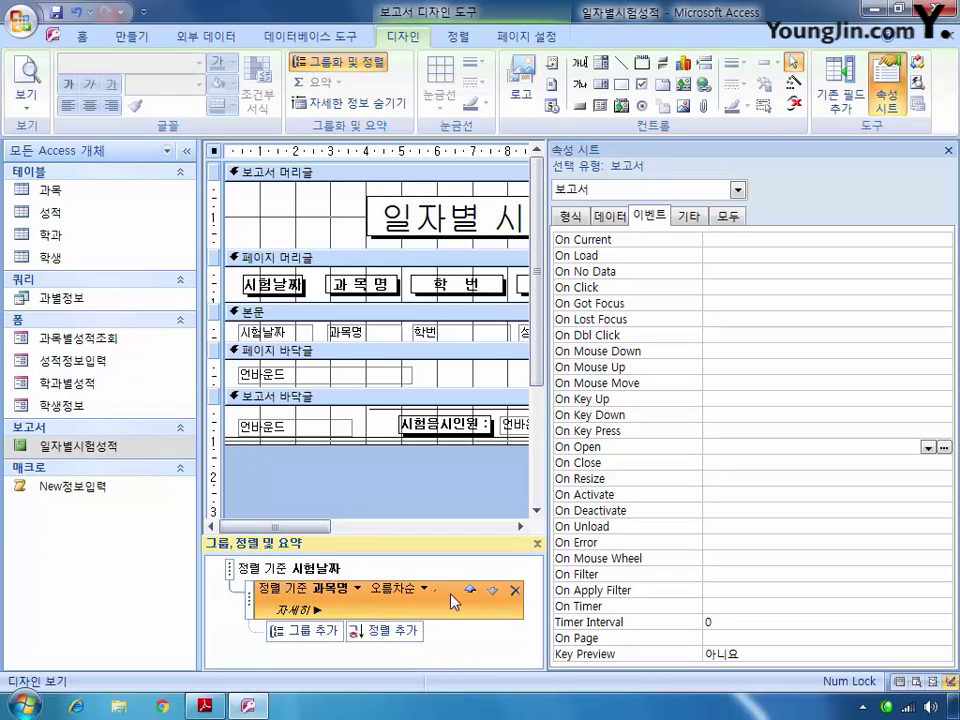
left_click(335, 575)
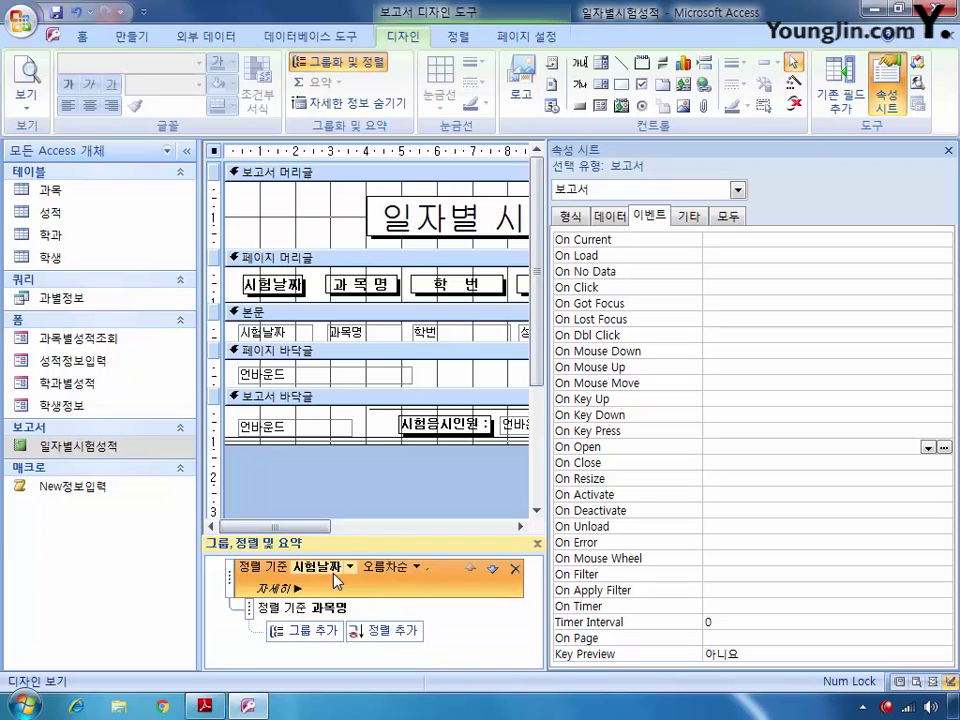
left_click(514, 568)
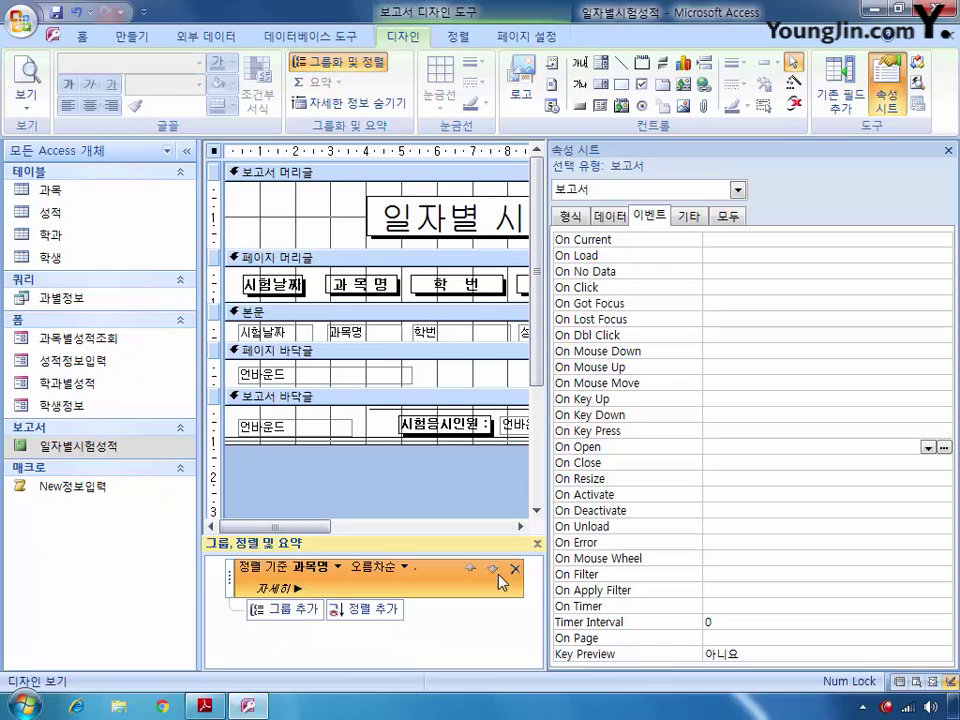
left_click(514, 568)
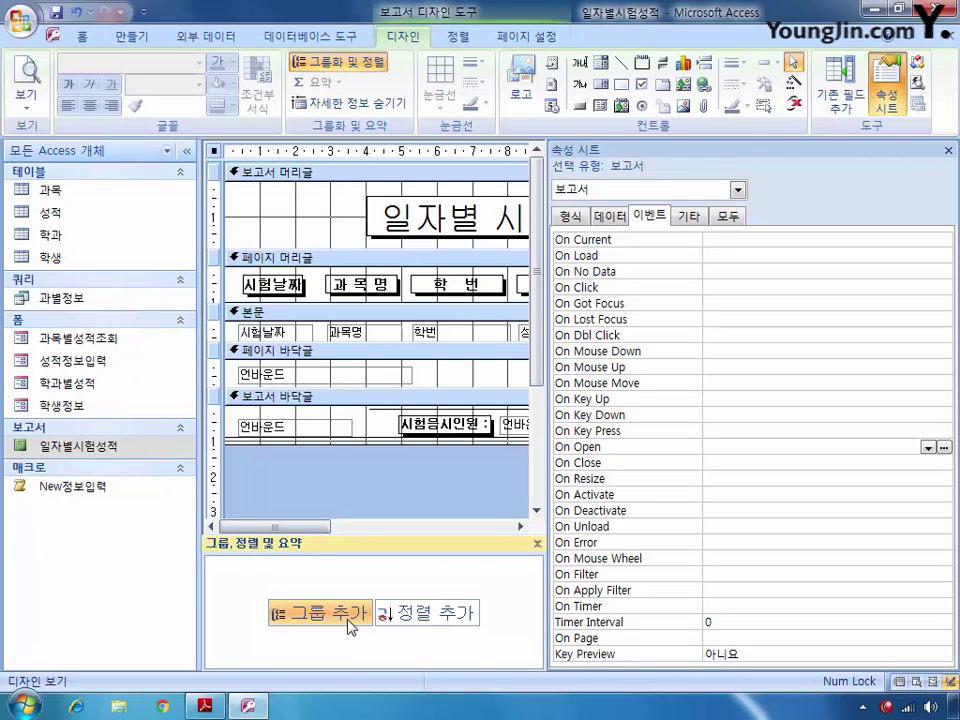
Hide the property sheet, and sort the report by 시험날짜 in ascending order with the full sort options expanded.
left_click(949, 152)
left_click(552, 618)
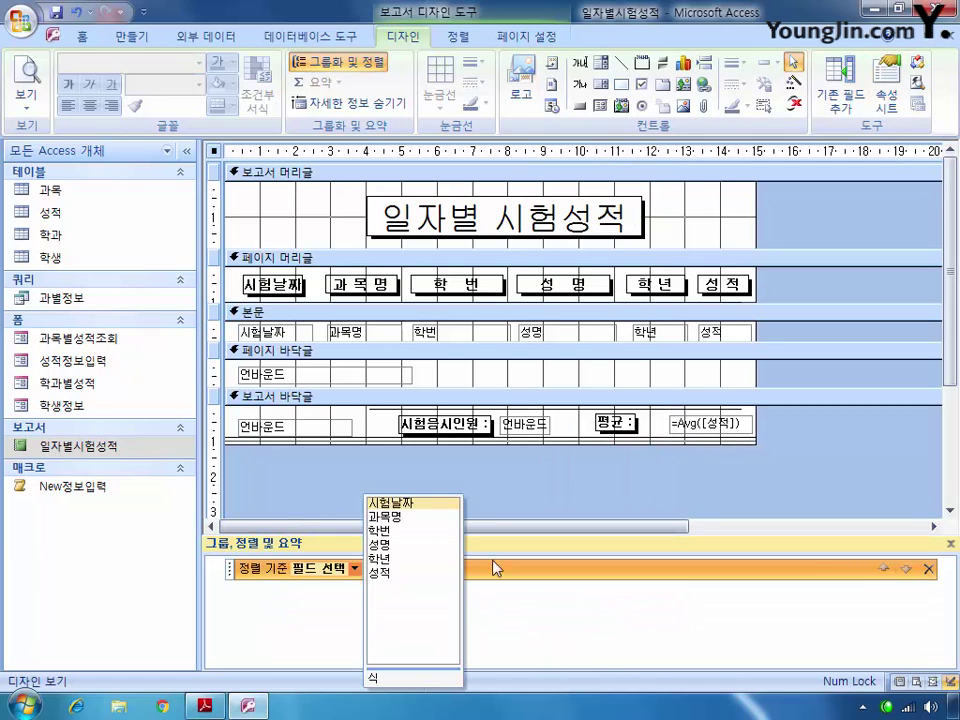
left_click(405, 504)
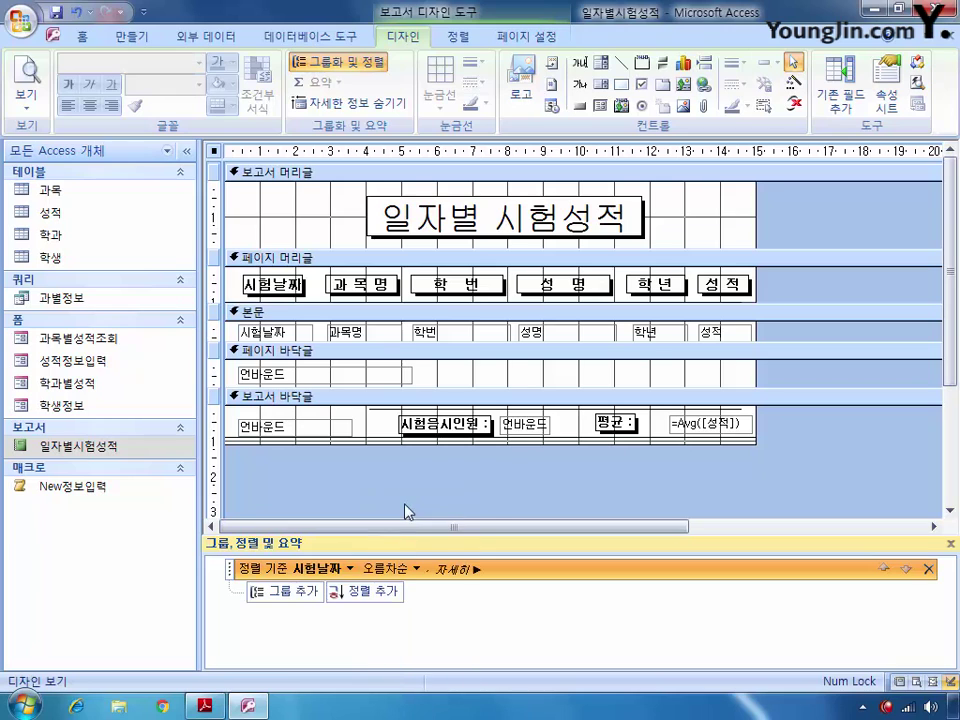
left_click(458, 569)
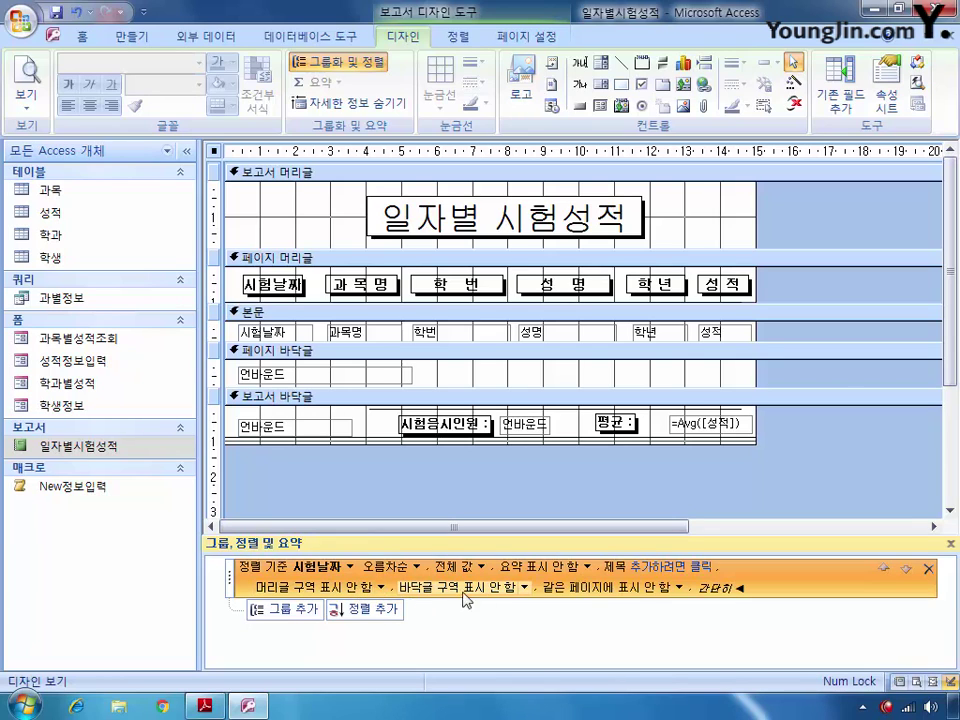
Add 과목명 as the second ascending level below 시험날짜, with its footer section shown (바닥글 구역 표시).
left_click(380, 617)
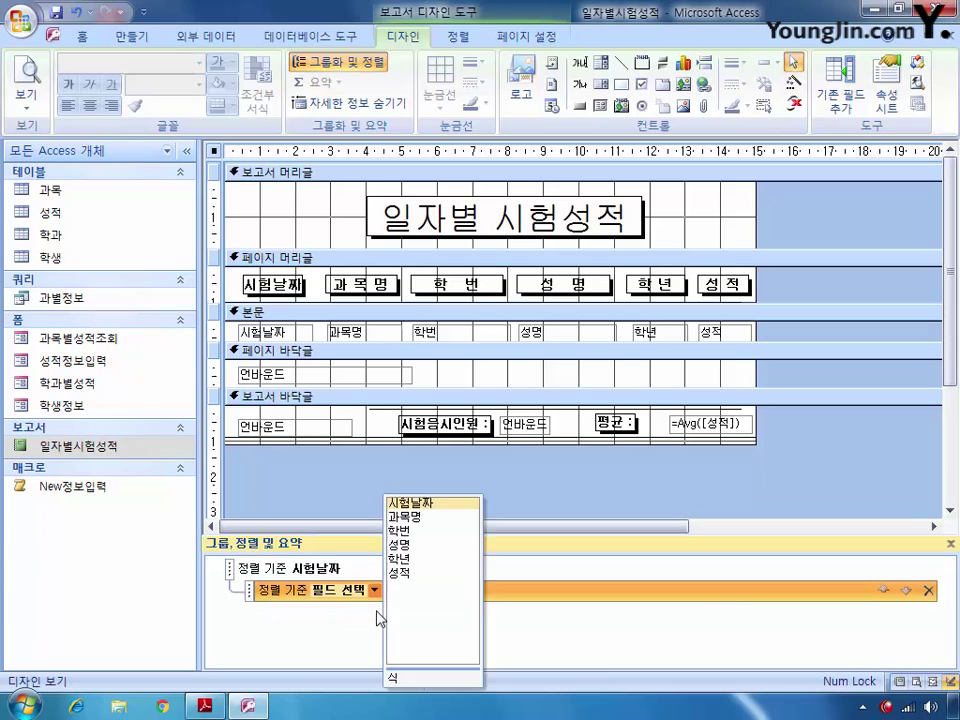
left_click(405, 516)
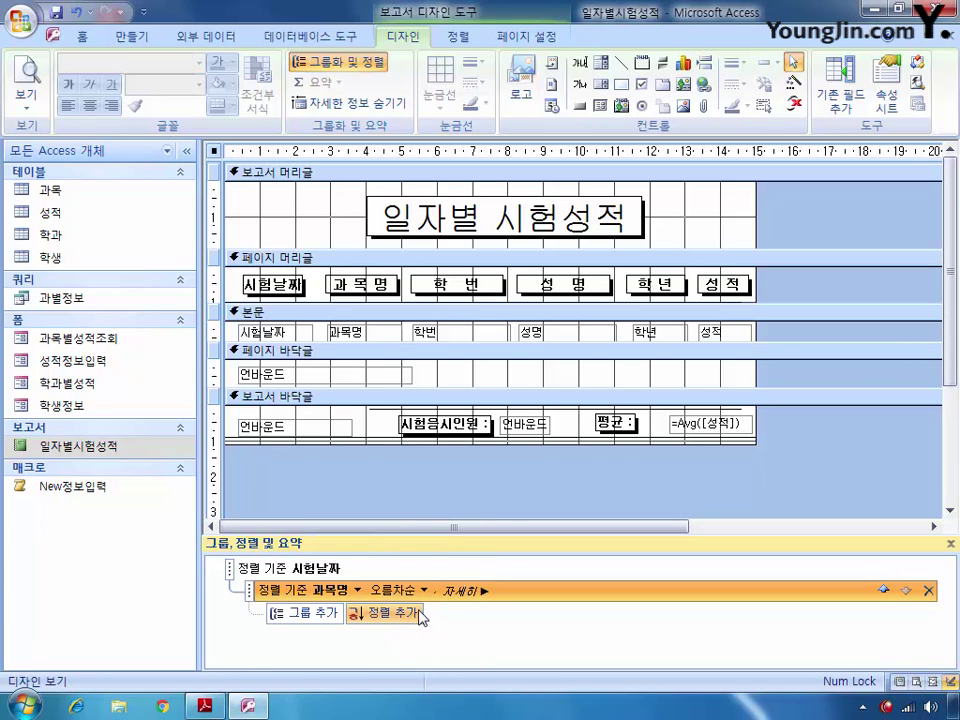
left_click(466, 590)
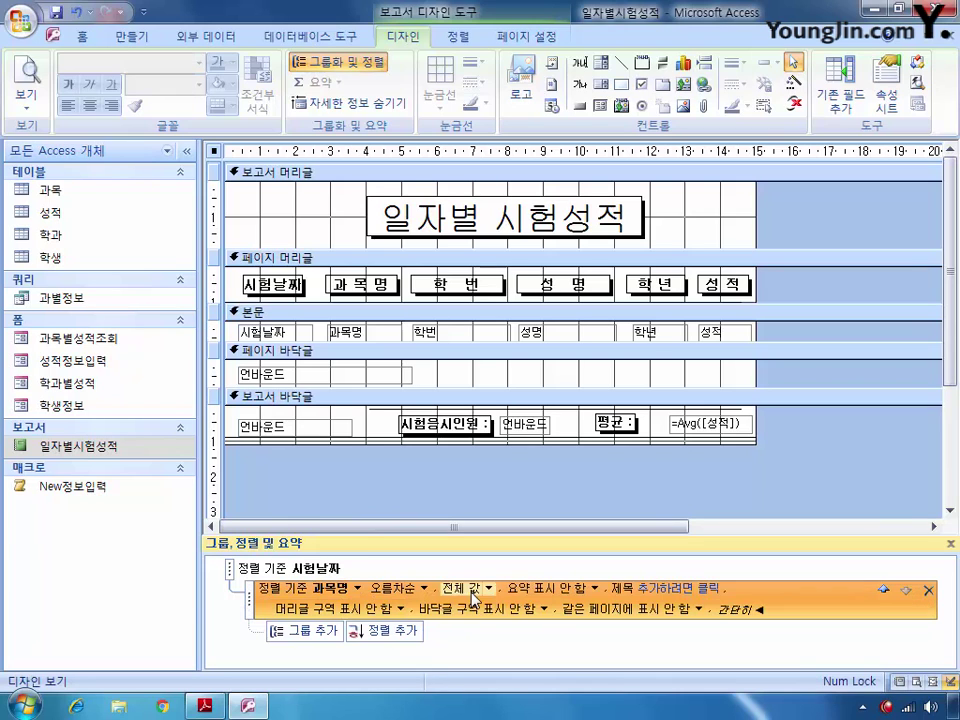
left_click(546, 610)
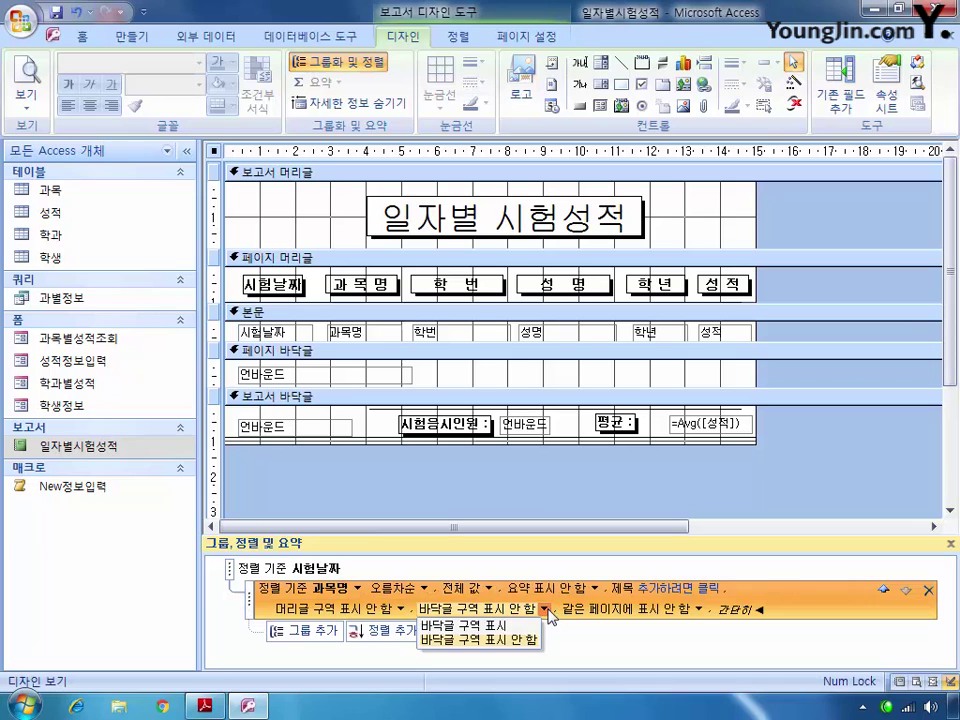
left_click(513, 626)
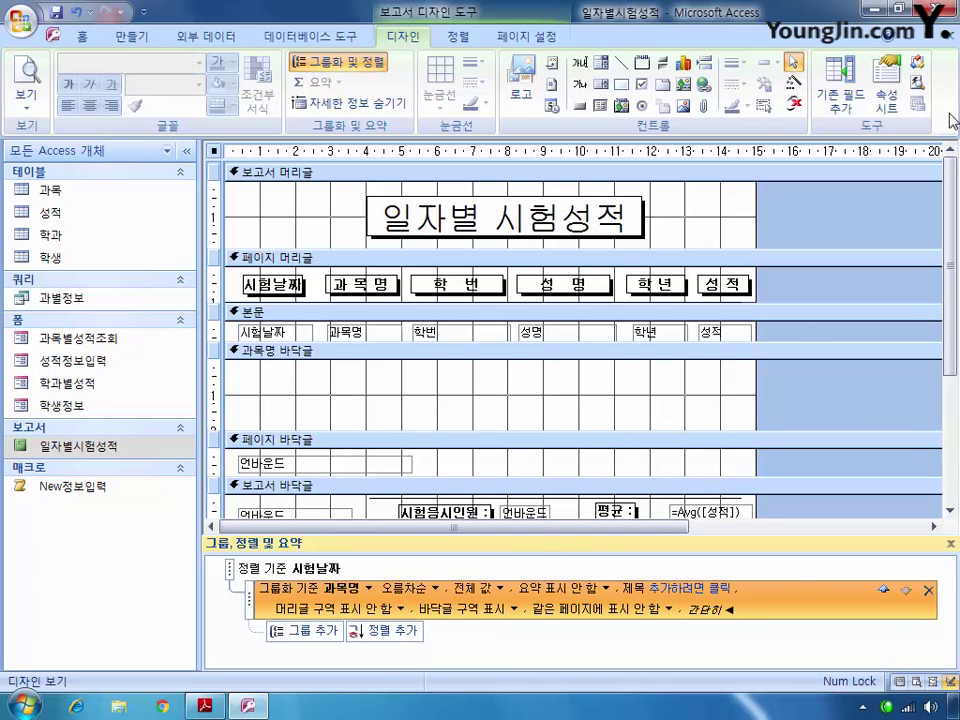
left_click(886, 88)
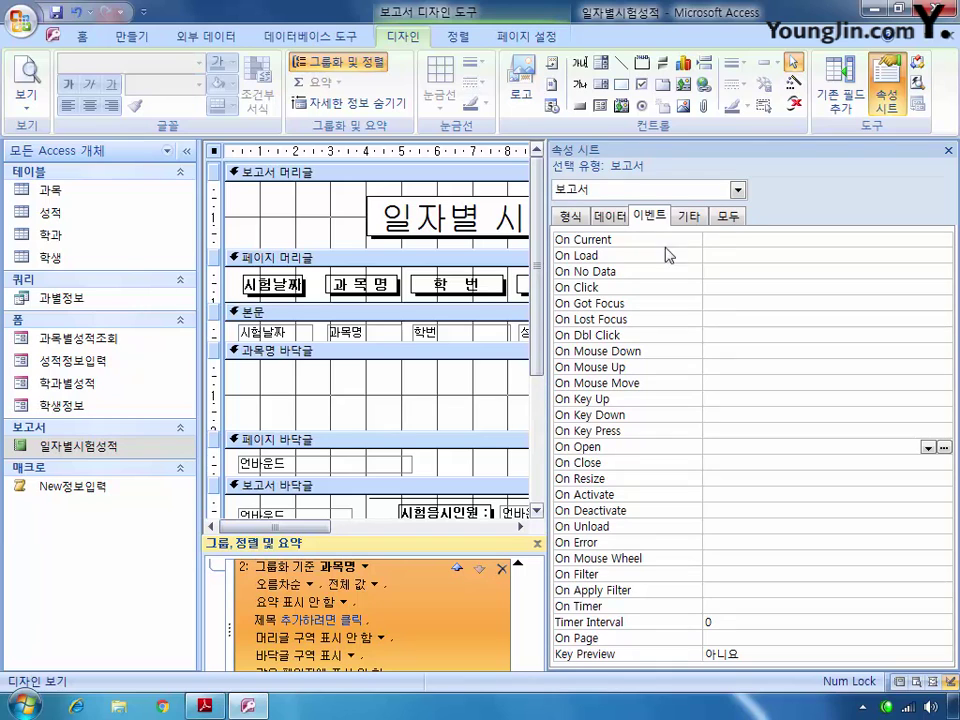
left_click(946, 152)
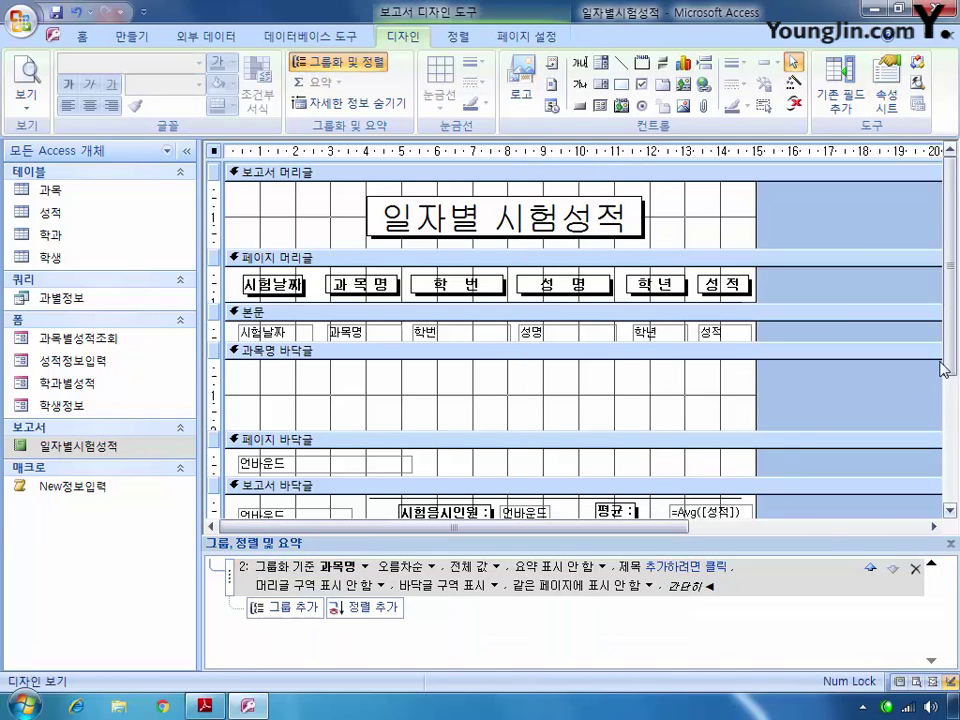
Move all the controls in the report footer (보고서 바닥글) into the 과목명 footer section.
scroll(215, 345, "down", 2)
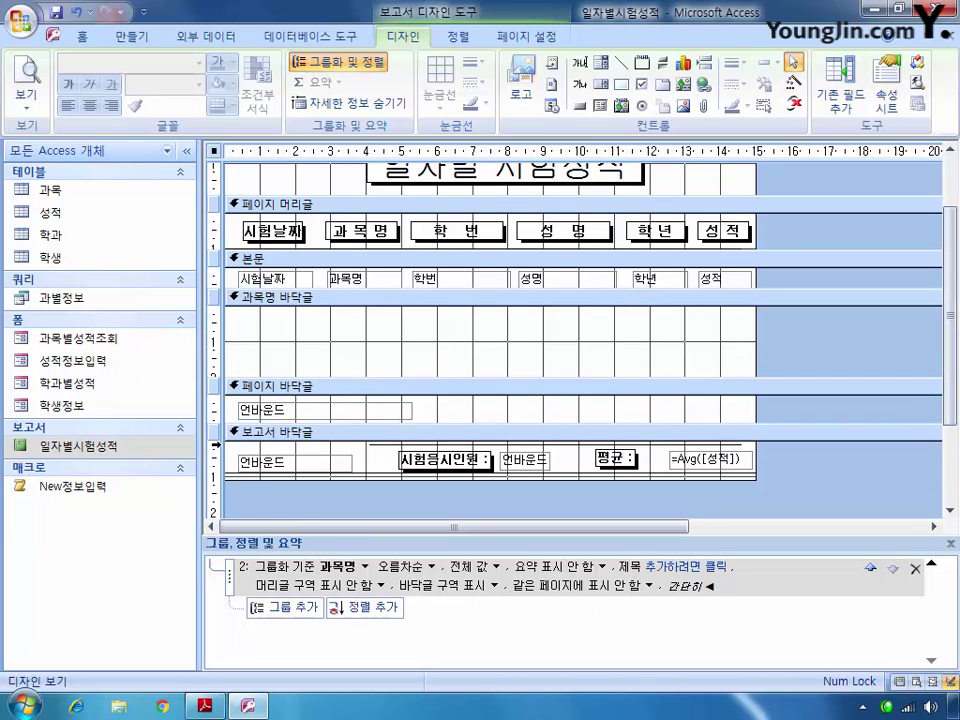
left_click_drag(210, 445, 212, 480)
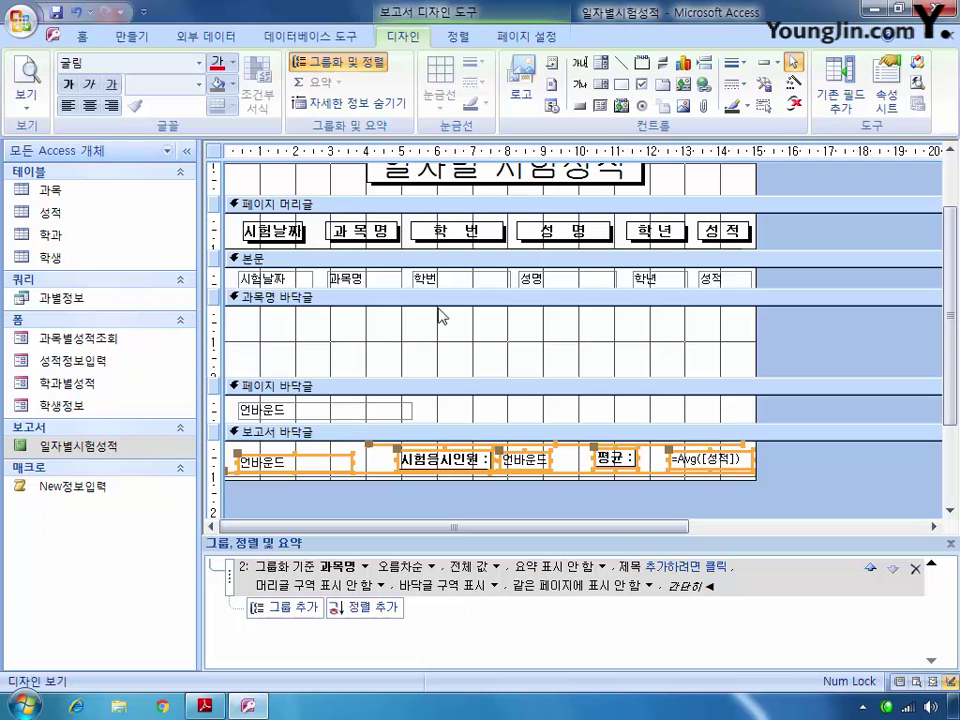
left_click_drag(508, 446, 506, 325)
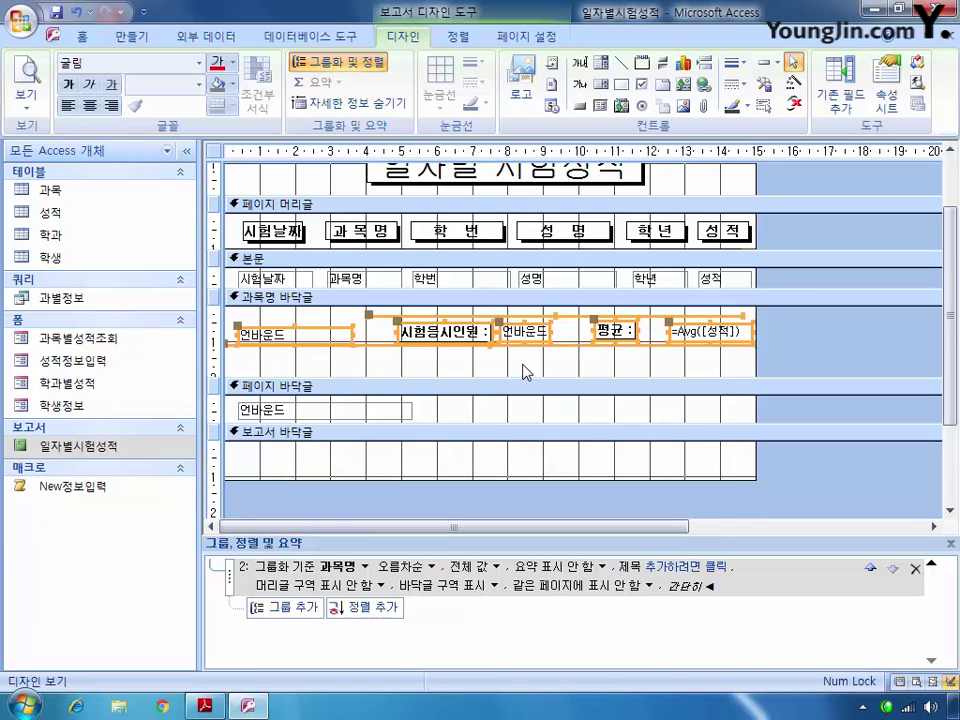
Set the control source (컨트롤 원본) of the txt응시인원 text box to =Count(*).
left_click(886, 100)
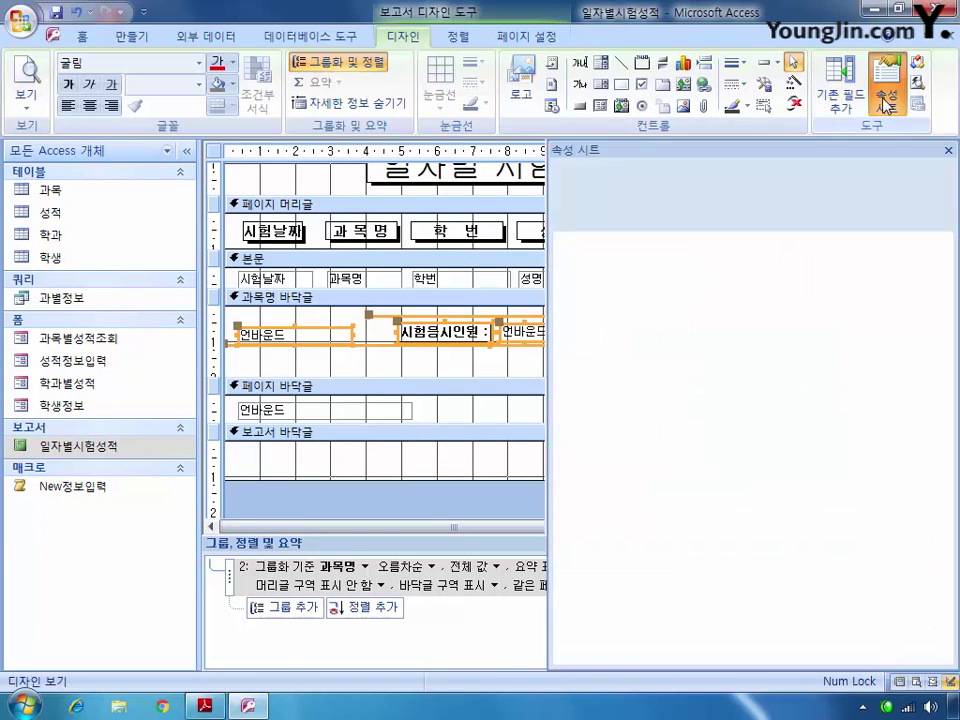
left_click(213, 152)
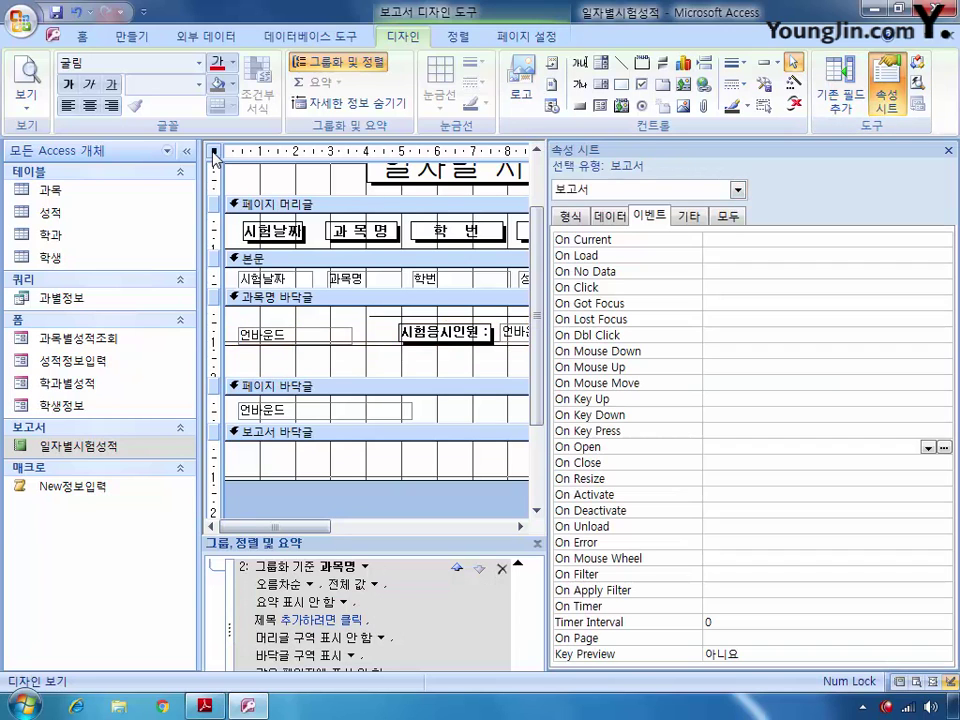
left_click(738, 191)
left_click_drag(739, 222, 739, 246)
left_click(681, 262)
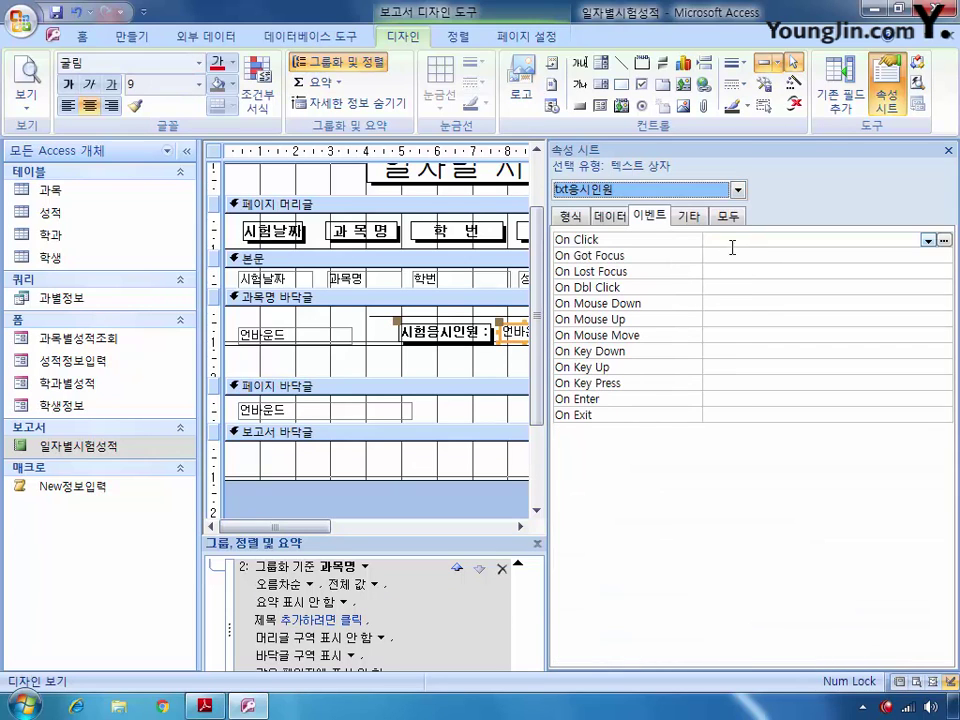
left_click(610, 216)
left_click(726, 241)
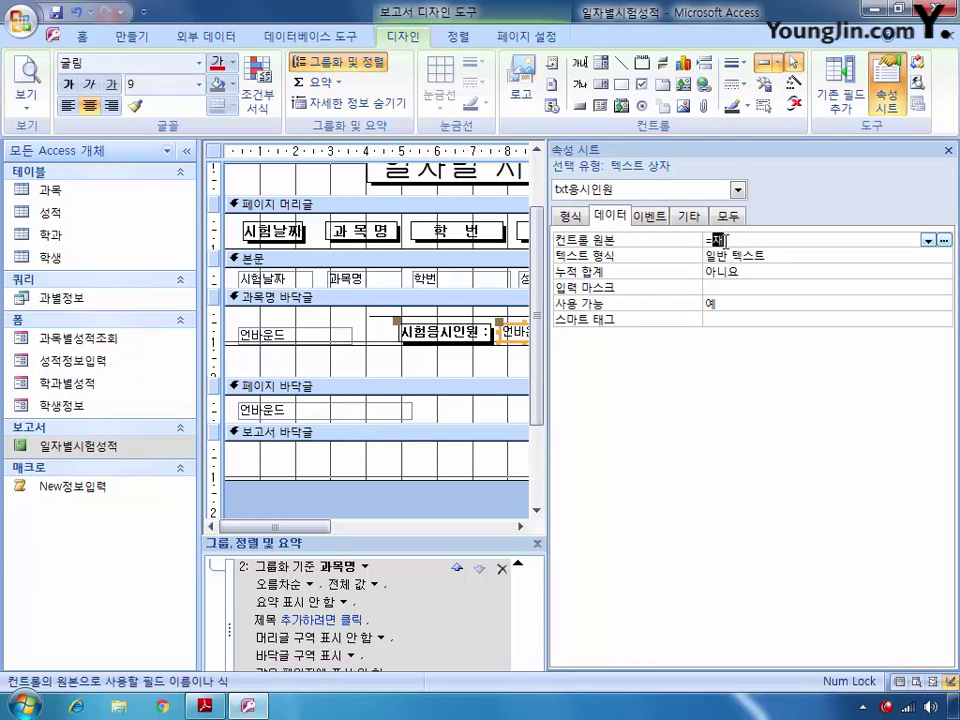
type("=count(*")
Set 중복 내용 숨기기 to 예 for the 시험날짜 text box in the detail section.
left_click(737, 189)
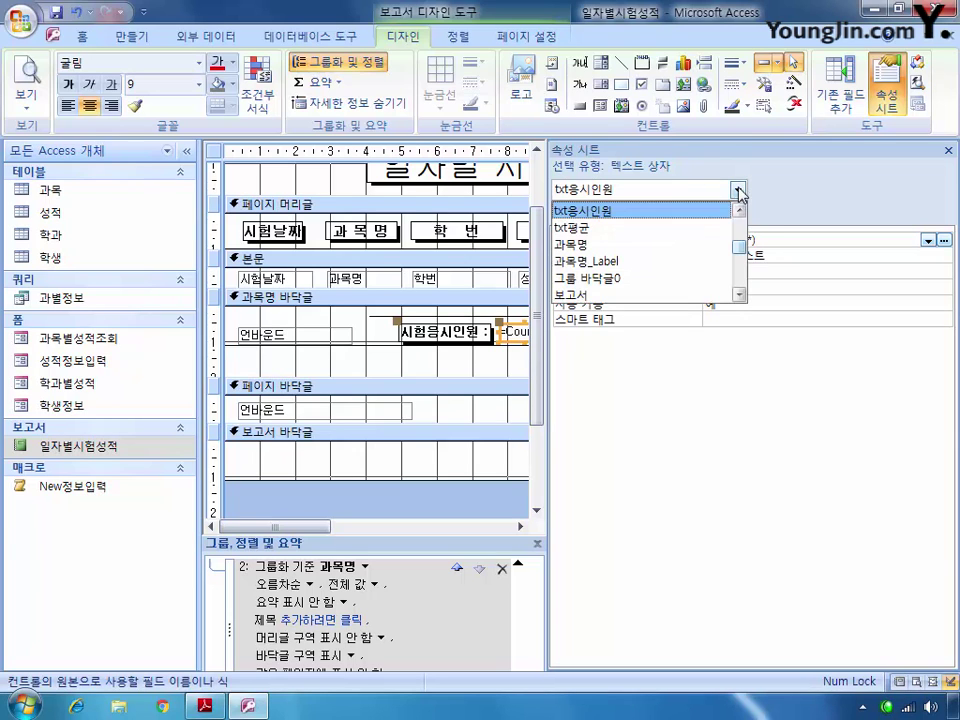
left_click(740, 243)
left_click(740, 243)
left_click(741, 252)
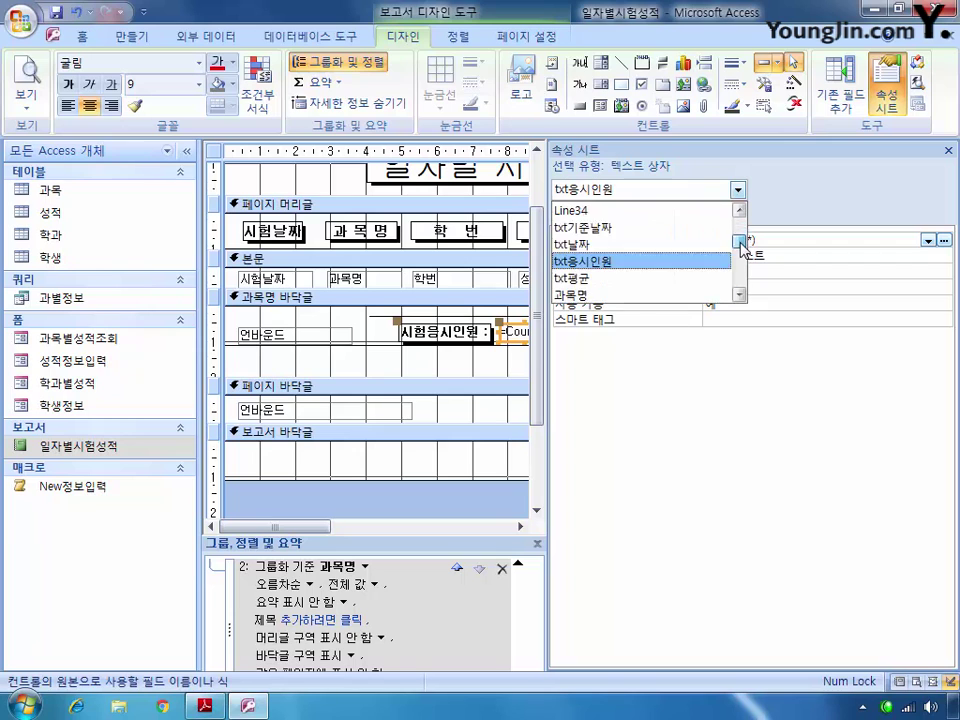
left_click(741, 252)
left_click(741, 255)
scroll(741, 258, "down", 2)
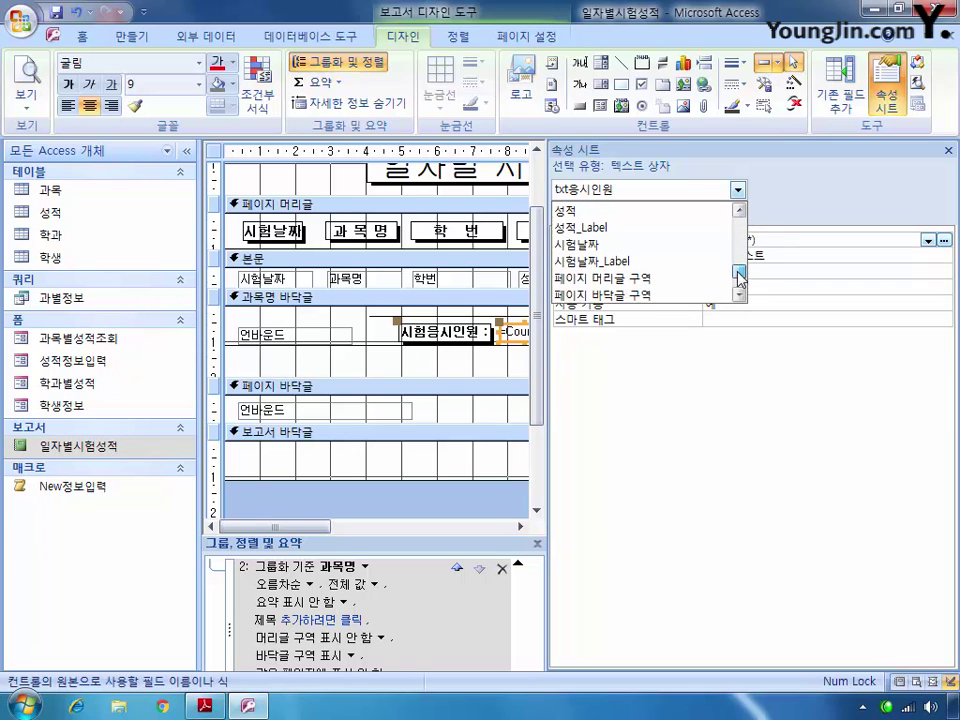
left_click(680, 256)
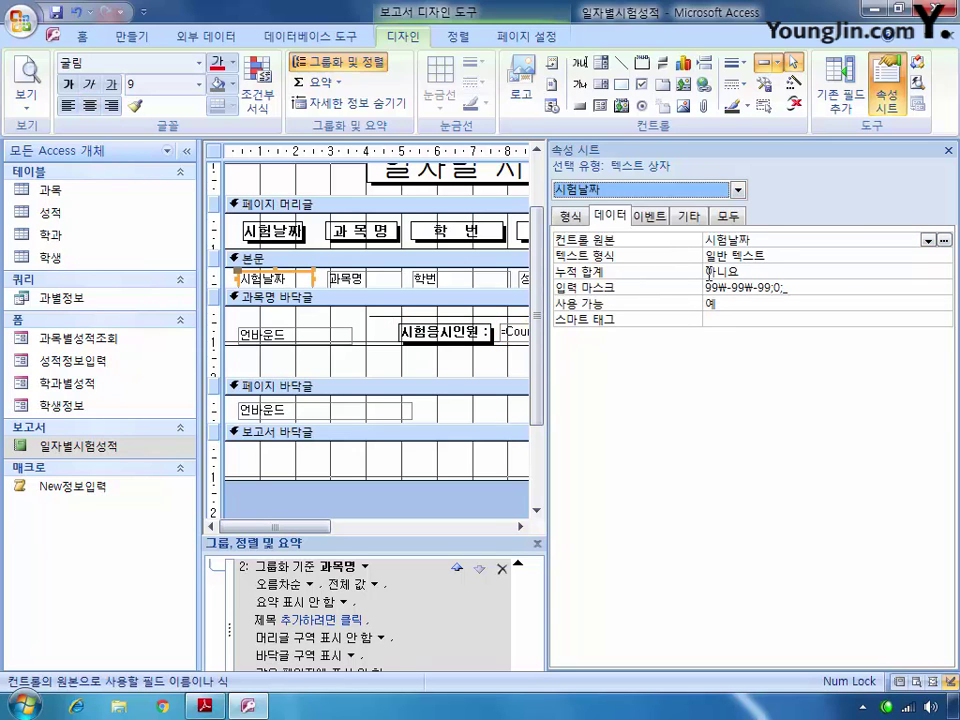
left_click(688, 216)
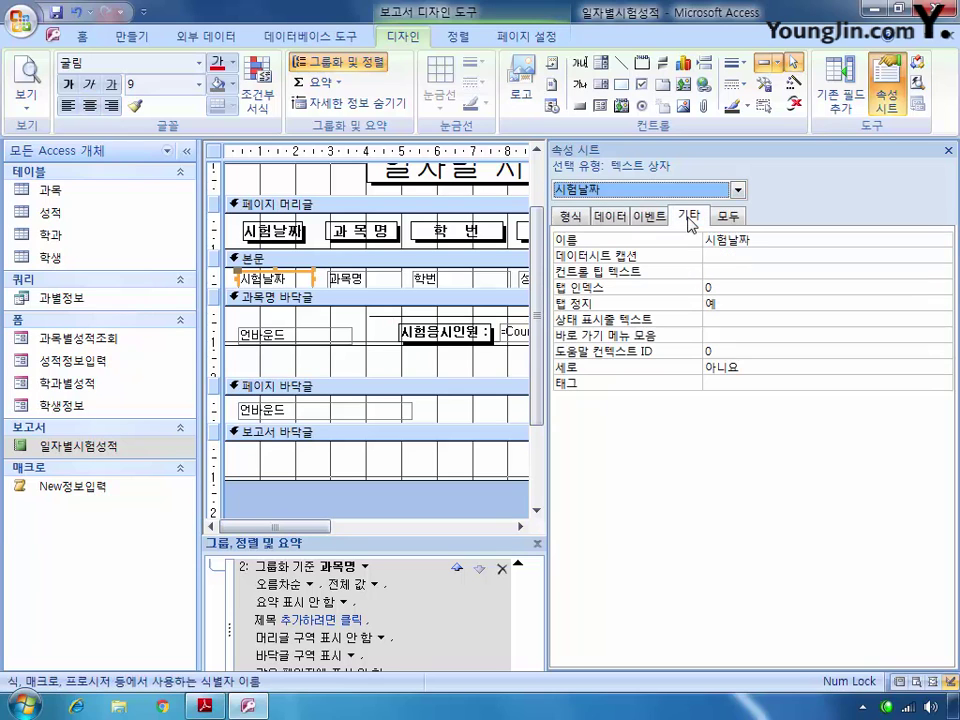
left_click(570, 216)
left_click(947, 259)
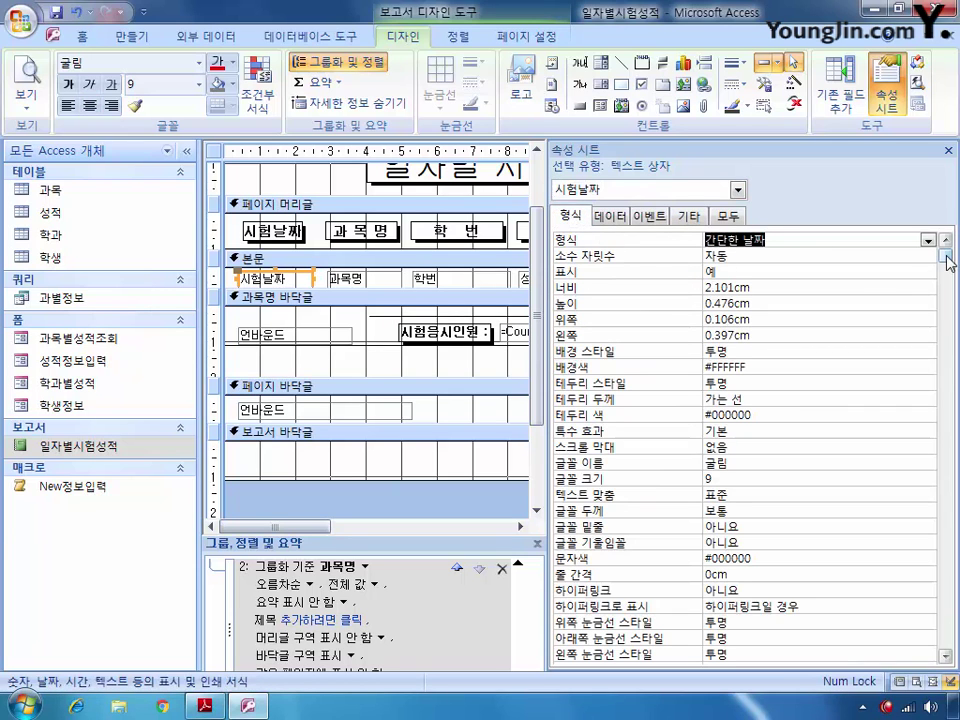
scroll(710, 460, "down", 7)
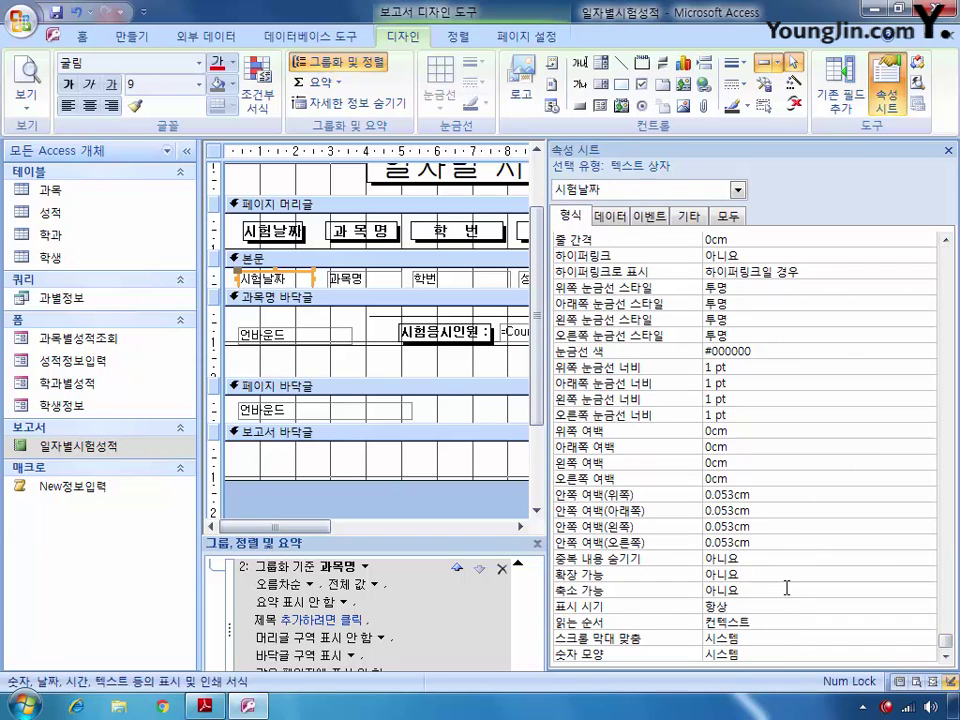
left_click(786, 559)
left_click(930, 561)
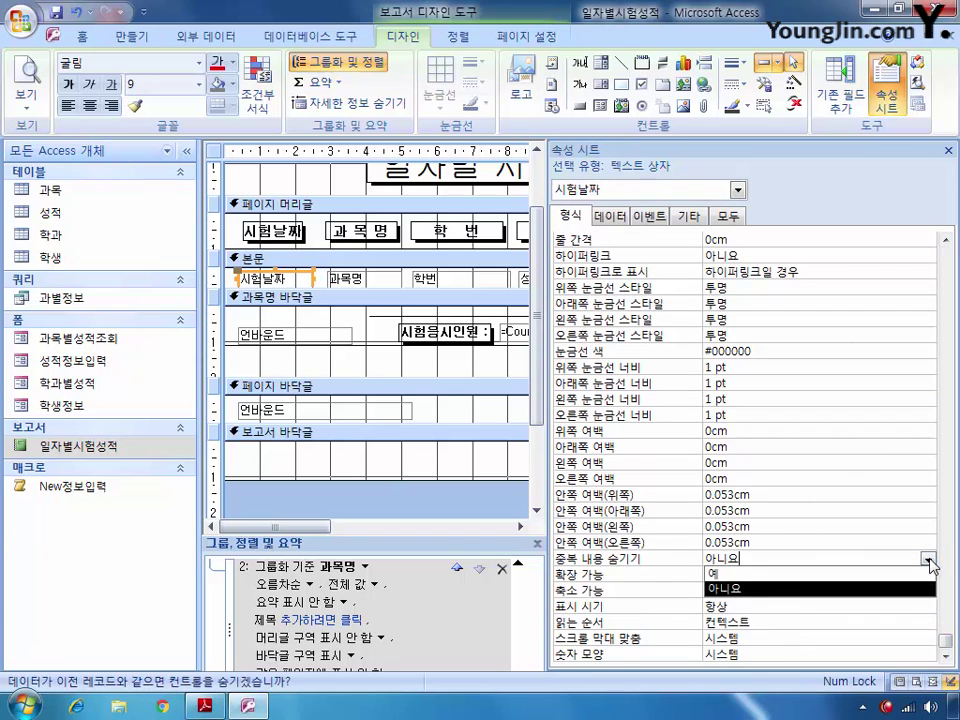
left_click(858, 575)
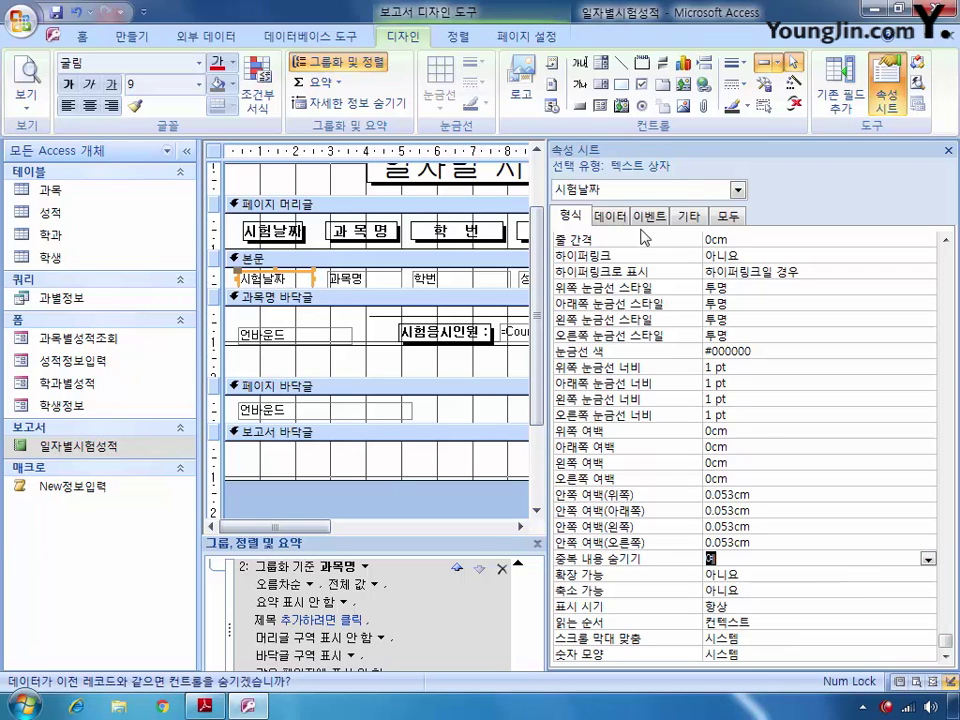
Set 중복 내용 숨기기 to 예 for the 과목명 text box in the detail section.
left_click(737, 189)
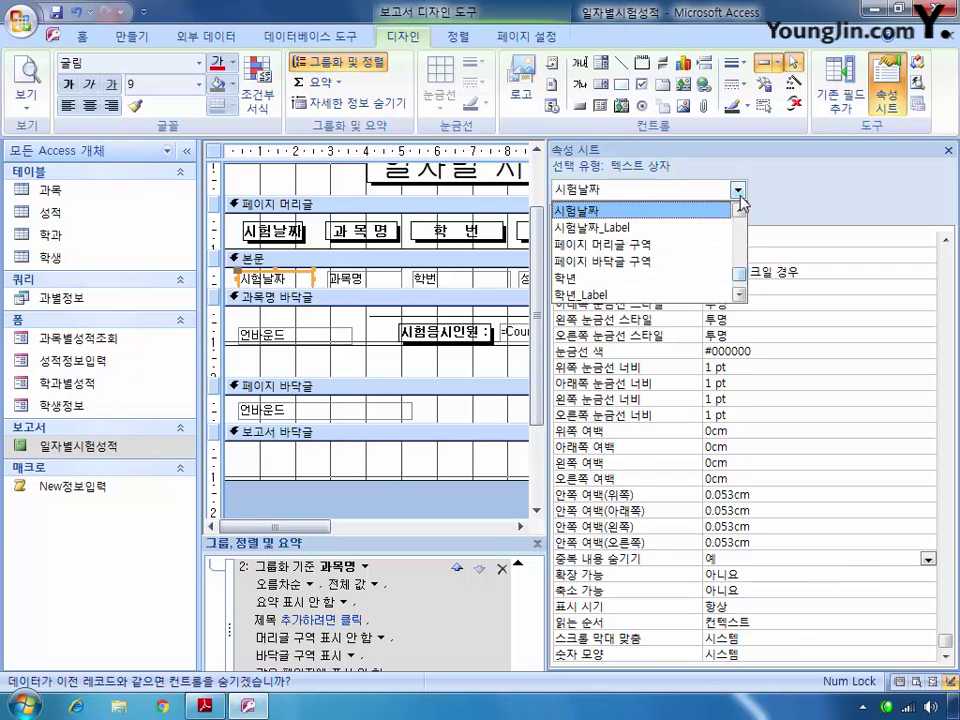
scroll(741, 215, "up", 5)
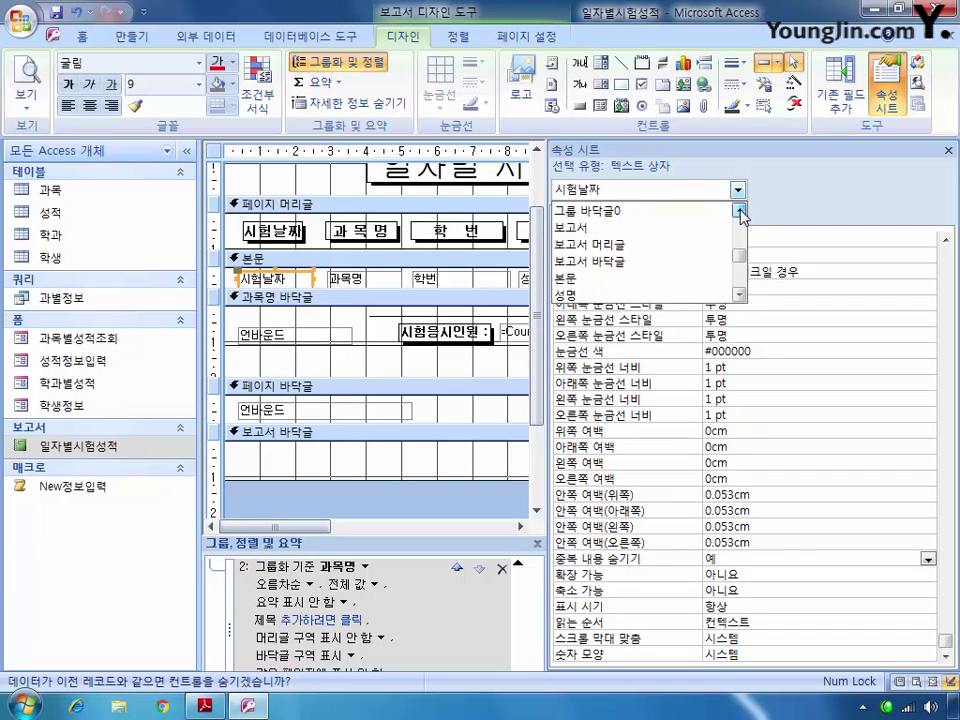
left_click(725, 227)
left_click(737, 189)
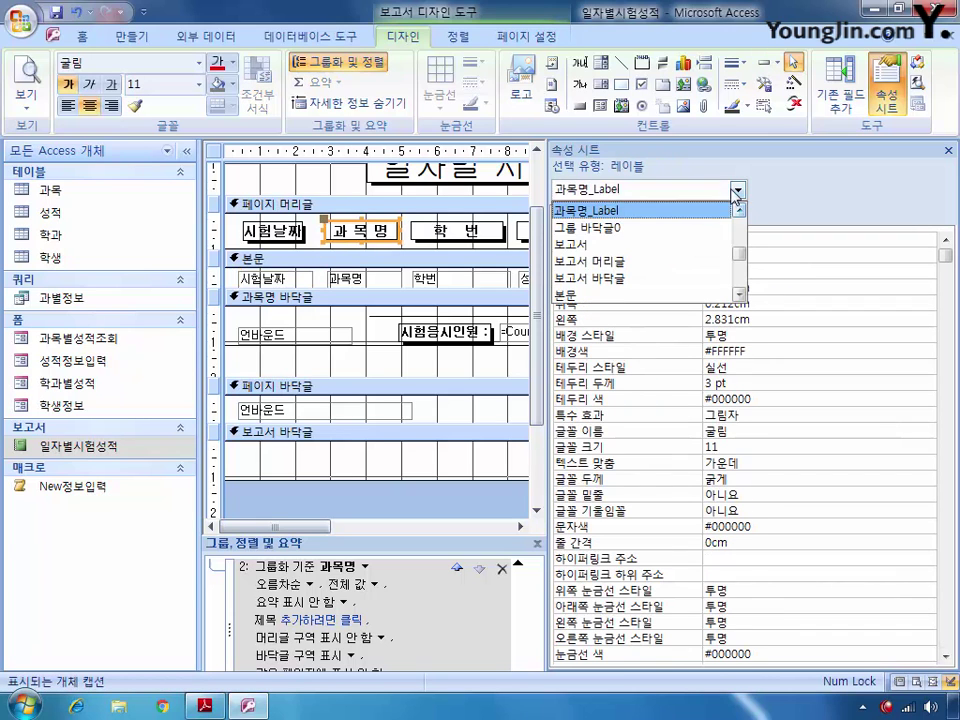
left_click(741, 210)
left_click(600, 210)
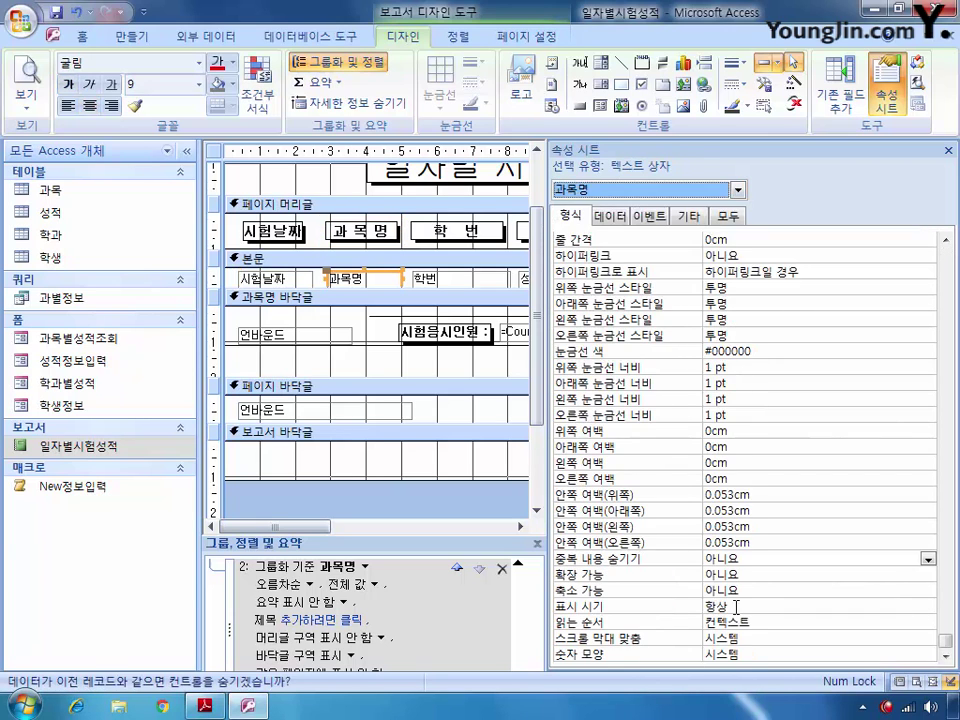
left_click(928, 559)
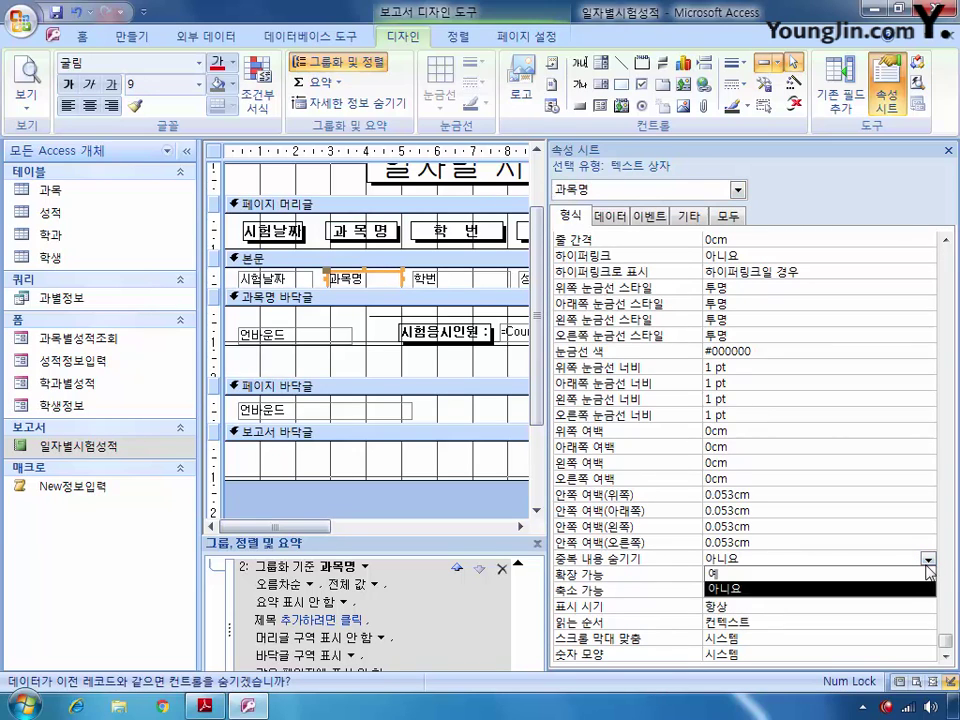
left_click(898, 575)
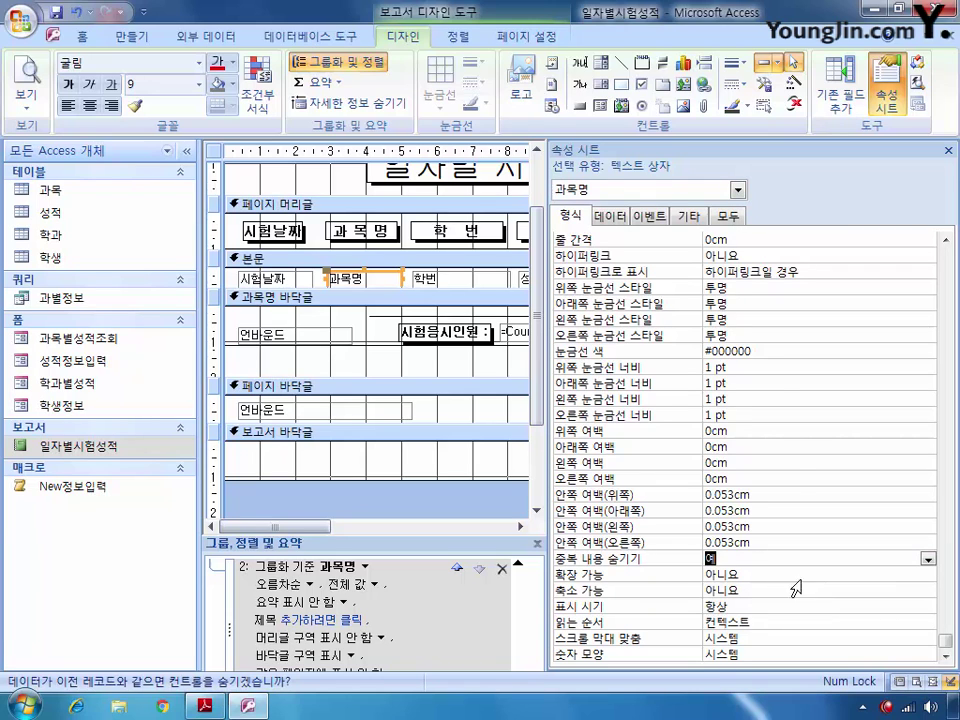
Enter =left() & "(" & day() & "일날 기준)" as the control source of the txt기준날짜 text box.
left_click(737, 190)
scroll(739, 253, "down", 5)
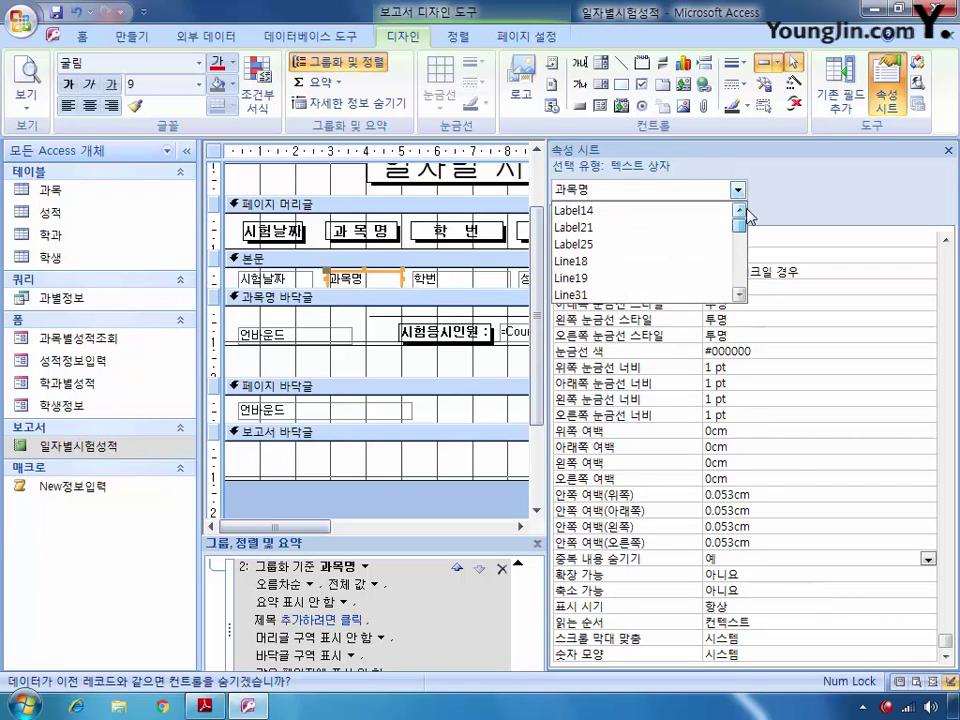
left_click(692, 231)
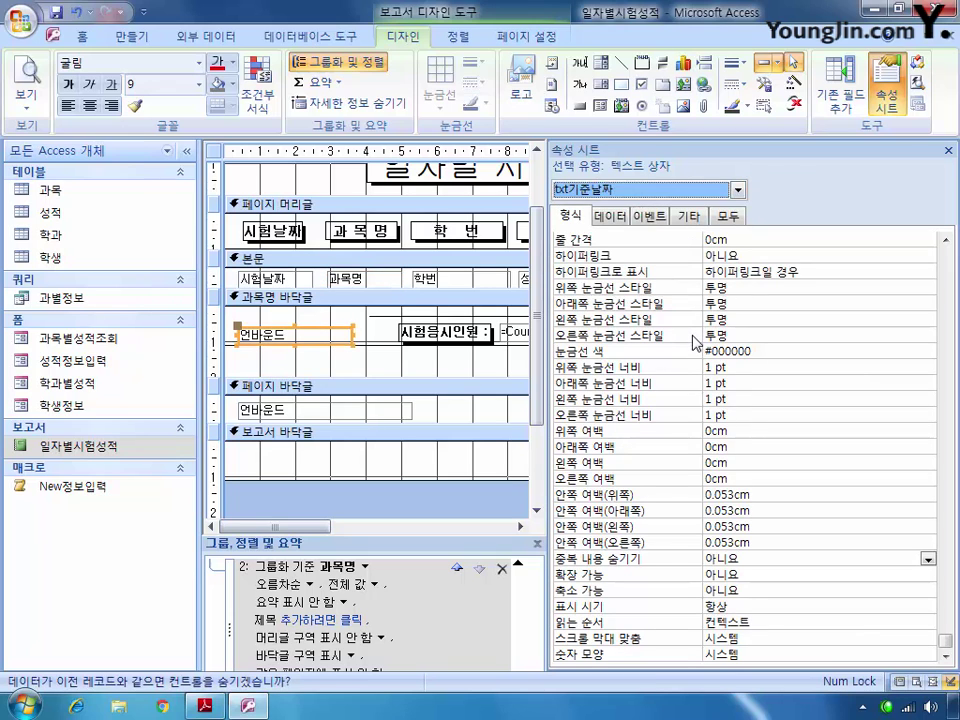
left_click(610, 216)
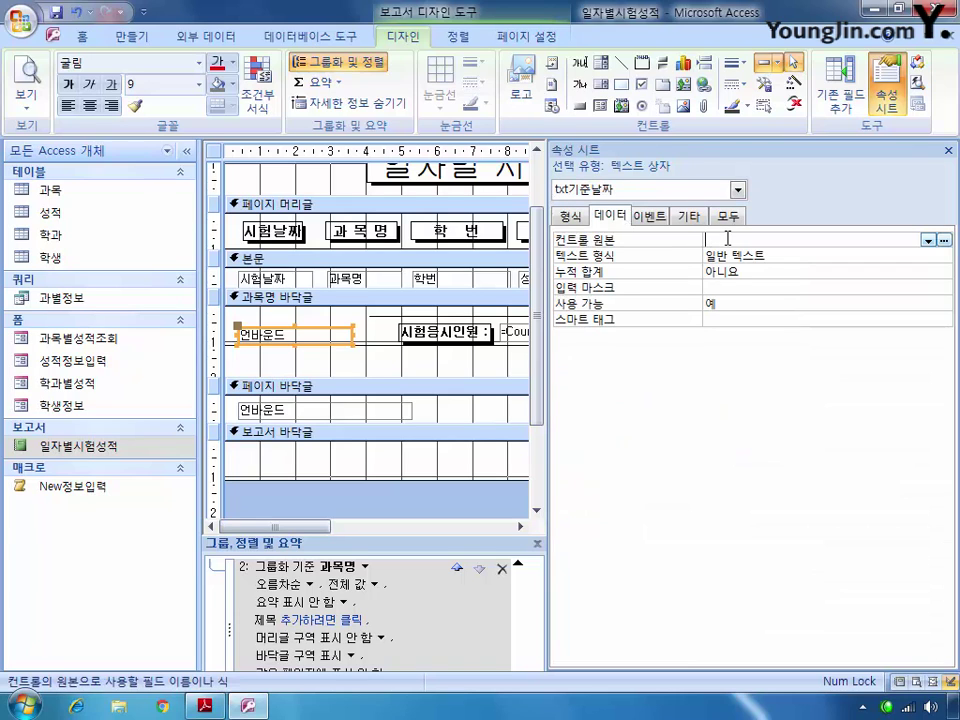
type("=left() & \"(\" & da")
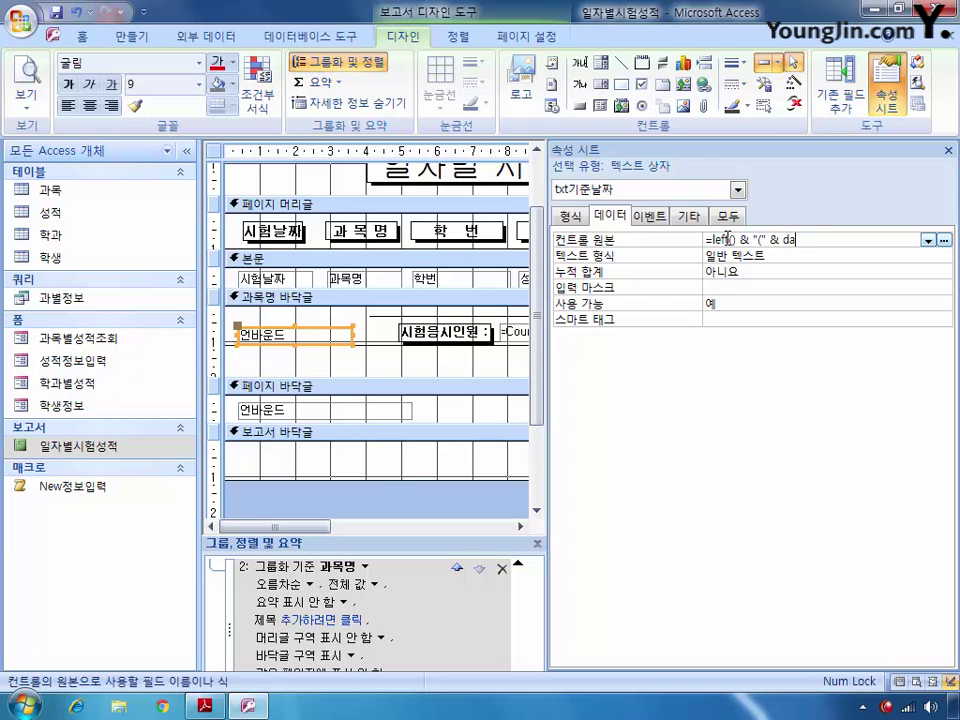
type("y")
type("() ")
type("& \"일날 ")
type("기조")
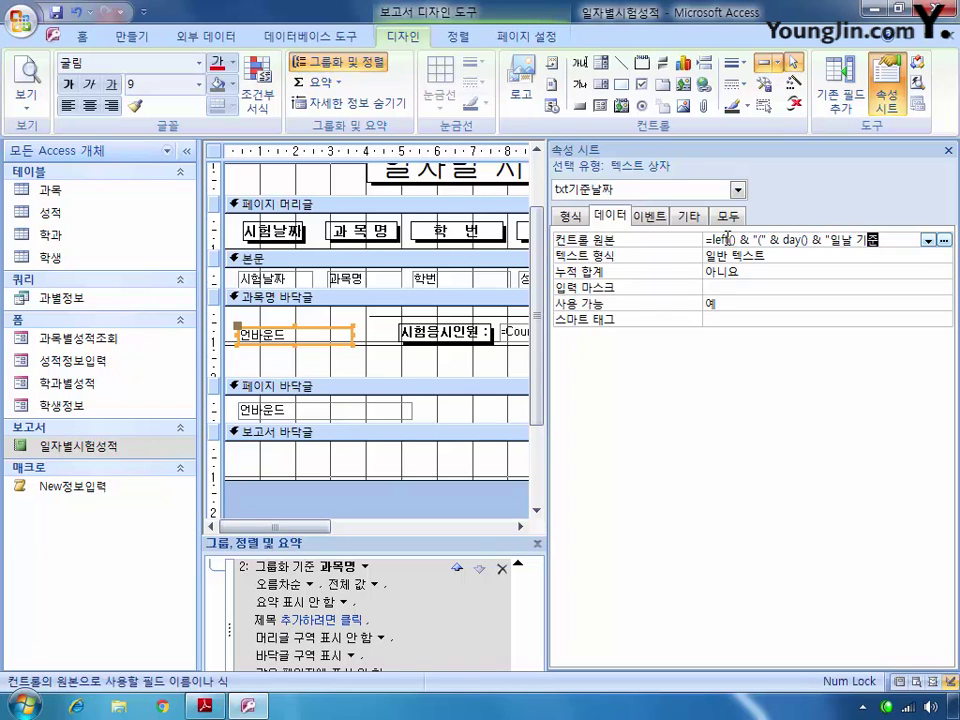
type("\")\"")
Fill in the arguments of the txt기준날짜 expression: [과목명],2 for left and [시험날짜] for day.
left_click(733, 238)
type("[")
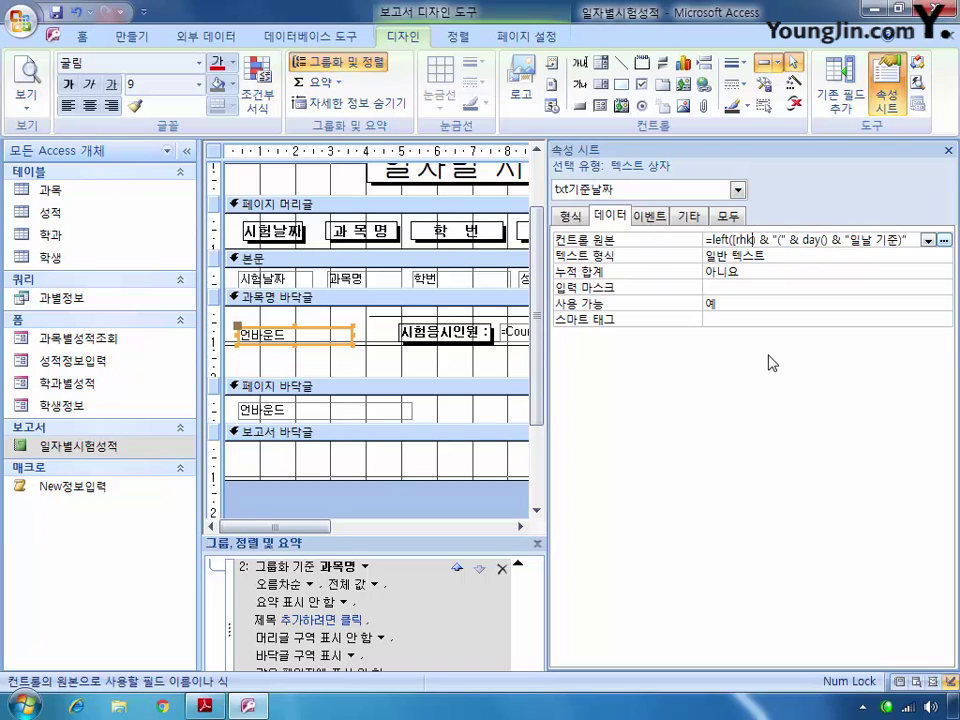
type("과목명")
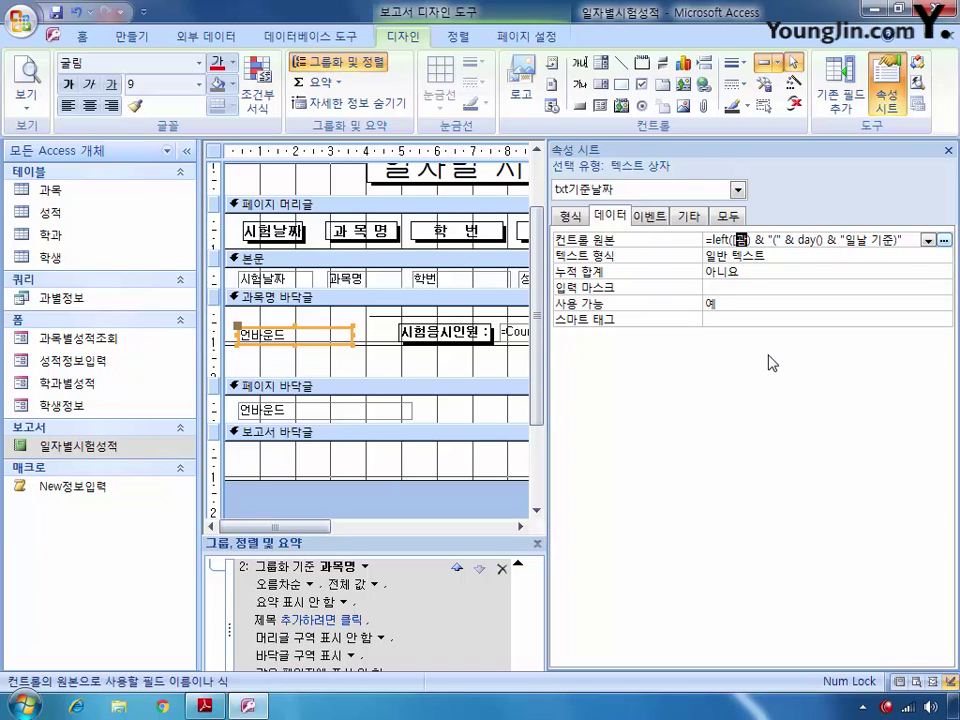
type("],2")
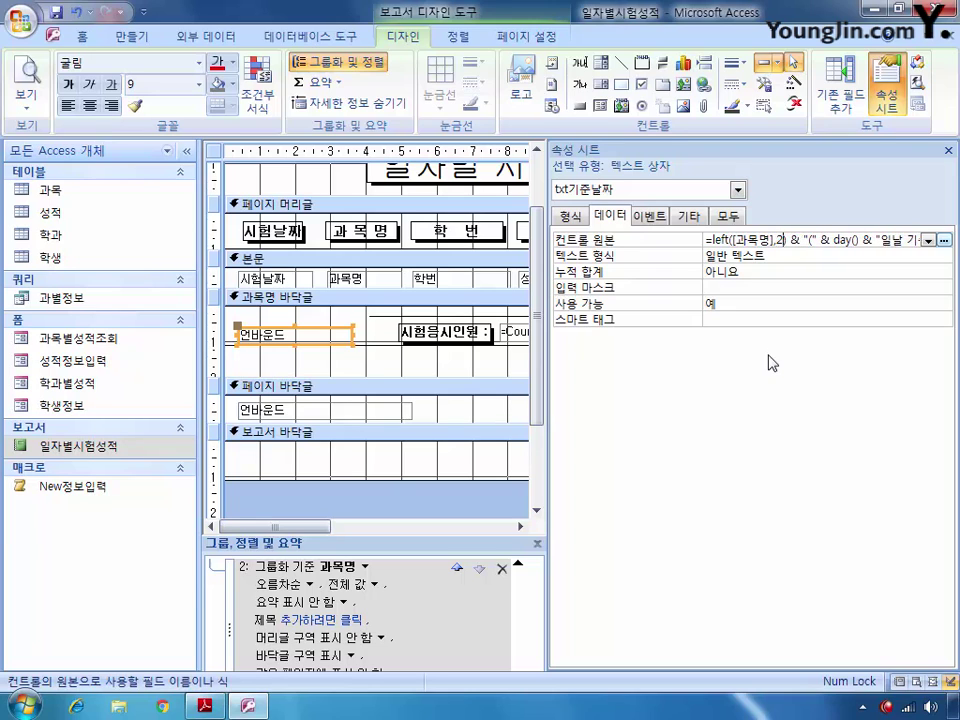
type(")")
type("[시험날]")
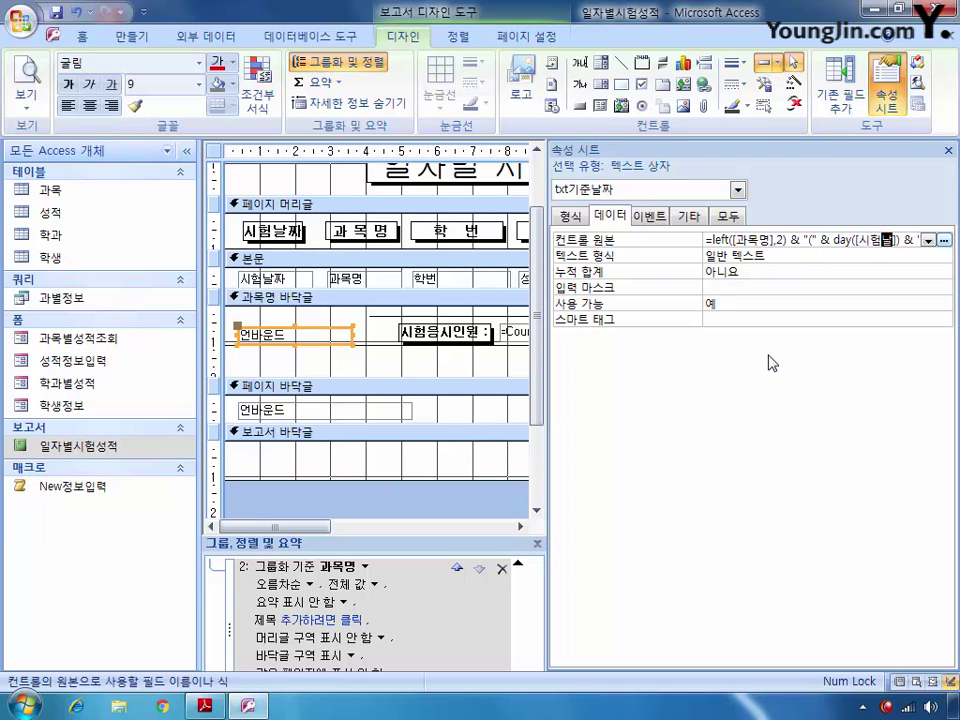
type("짜")
Set the control source of the txt날짜 text box in the page footer to =now().
left_click(737, 189)
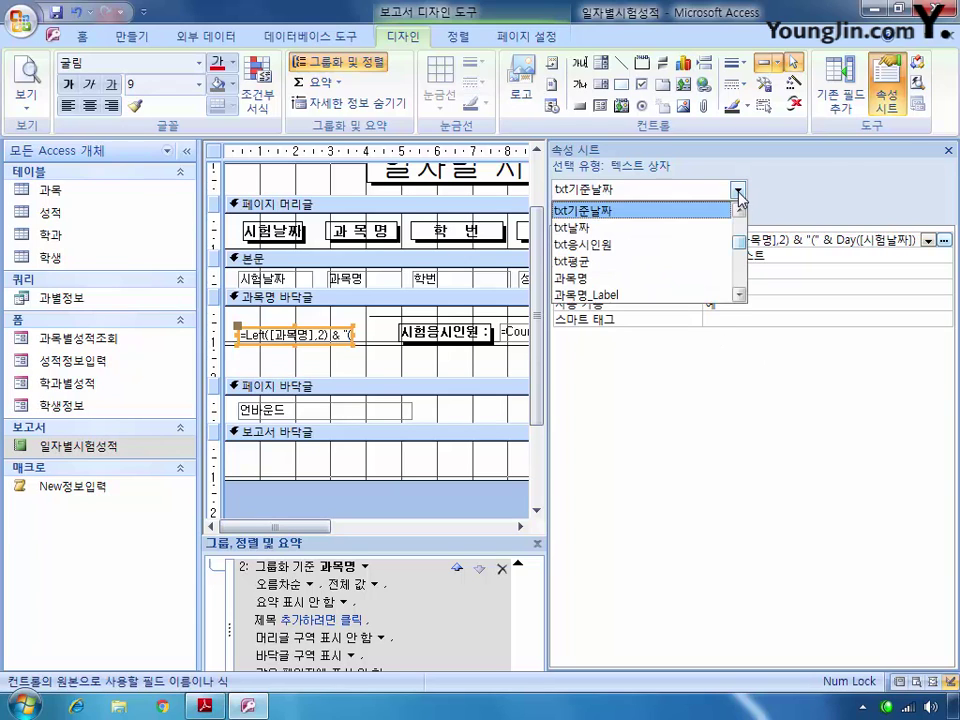
left_click(696, 227)
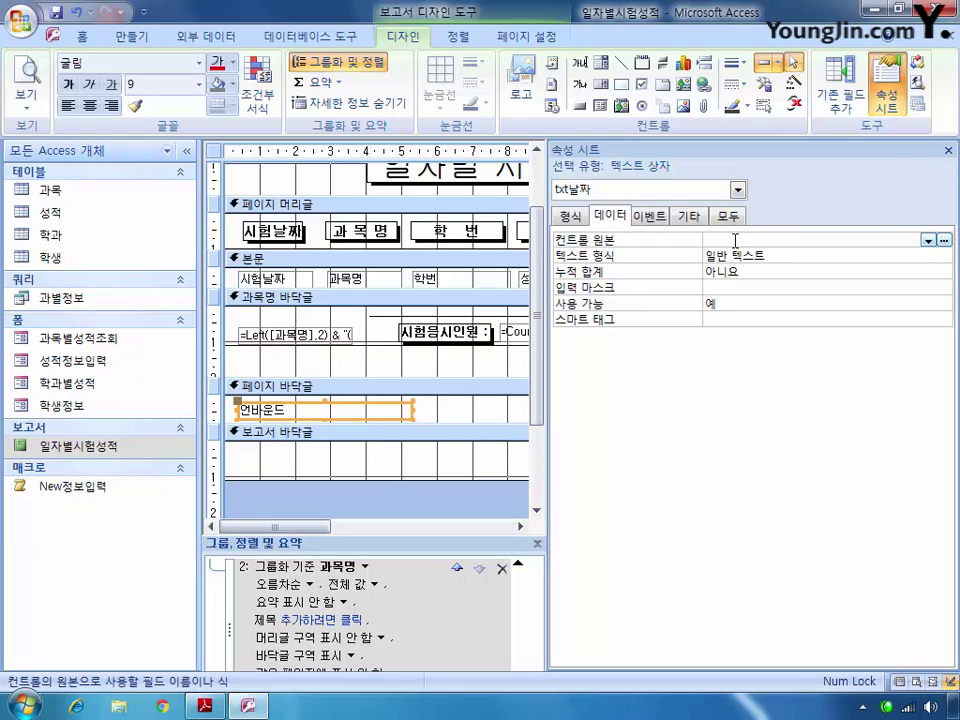
left_click(735, 240)
type("=now()")
Set the txt날짜 text box's format to yyyy-mm-dd (aaaa) hh:nn:ss, and close the 일자별시험성적 report with its changes saved.
left_click(570, 216)
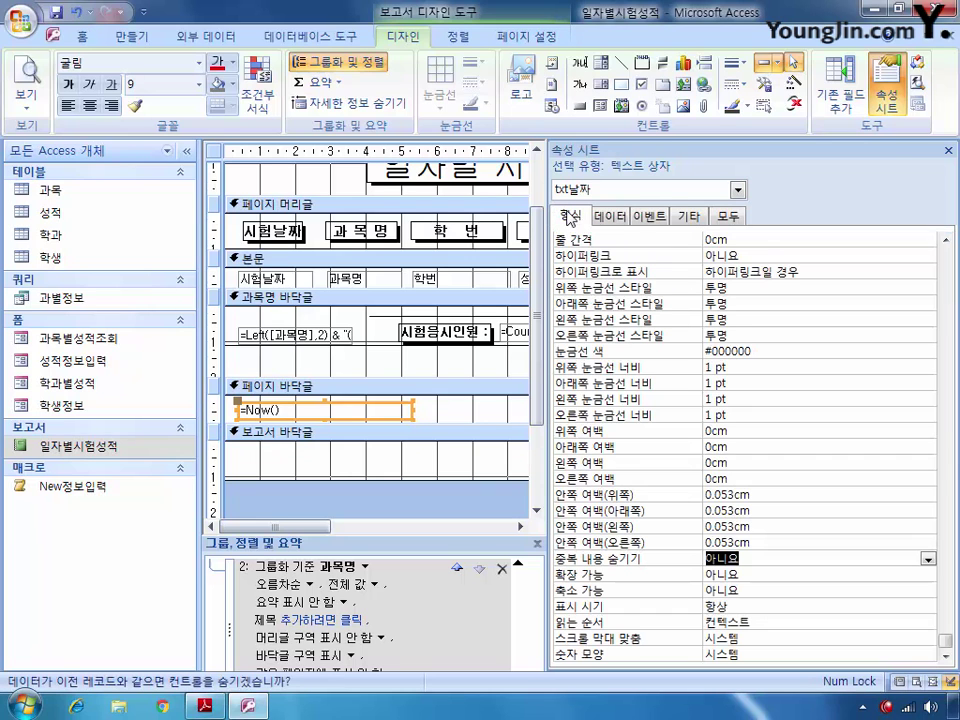
left_click_drag(945, 645, 955, 268)
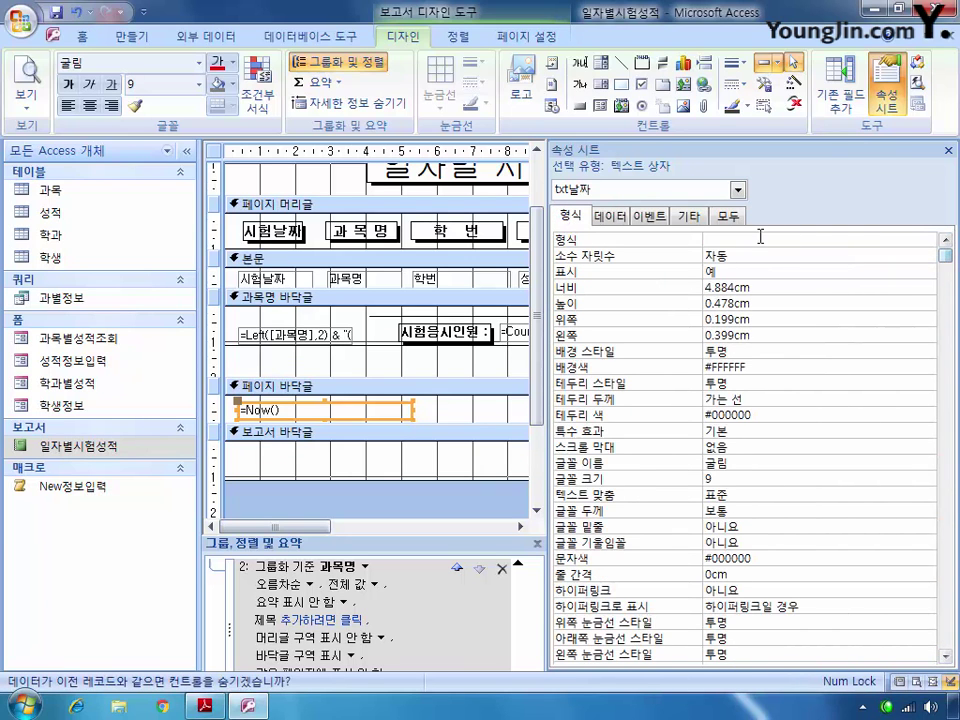
left_click(729, 216)
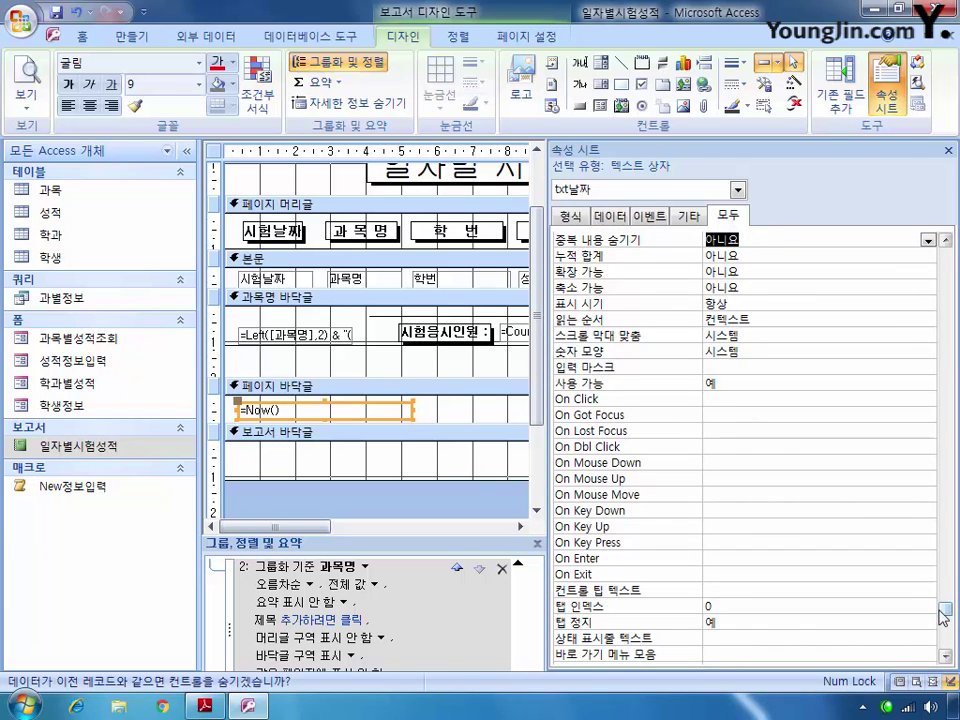
left_click_drag(945, 608, 948, 258)
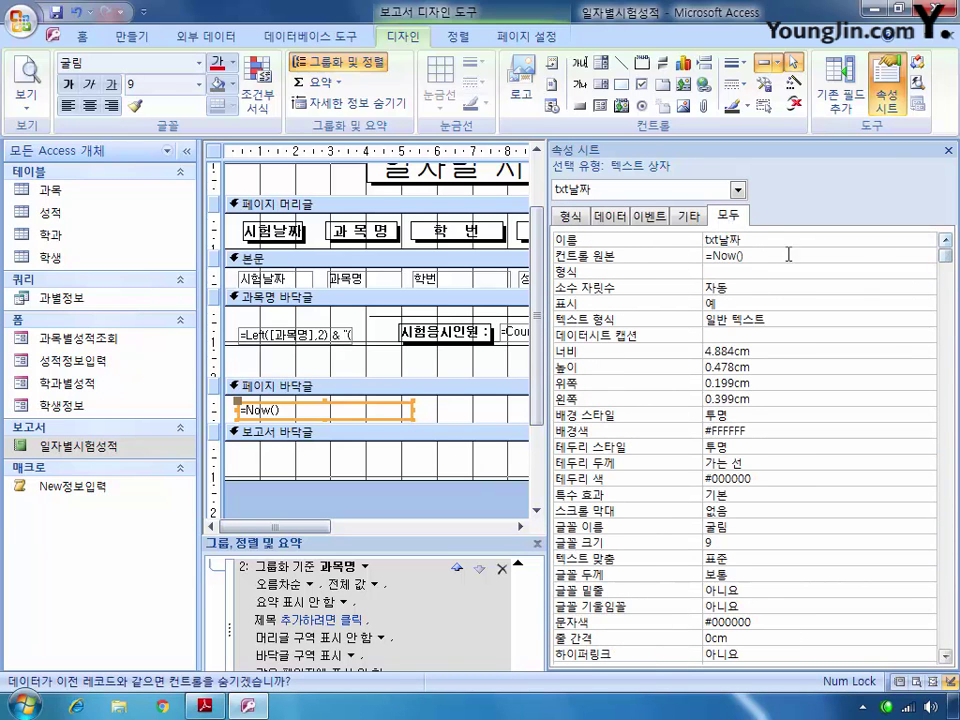
left_click(739, 271)
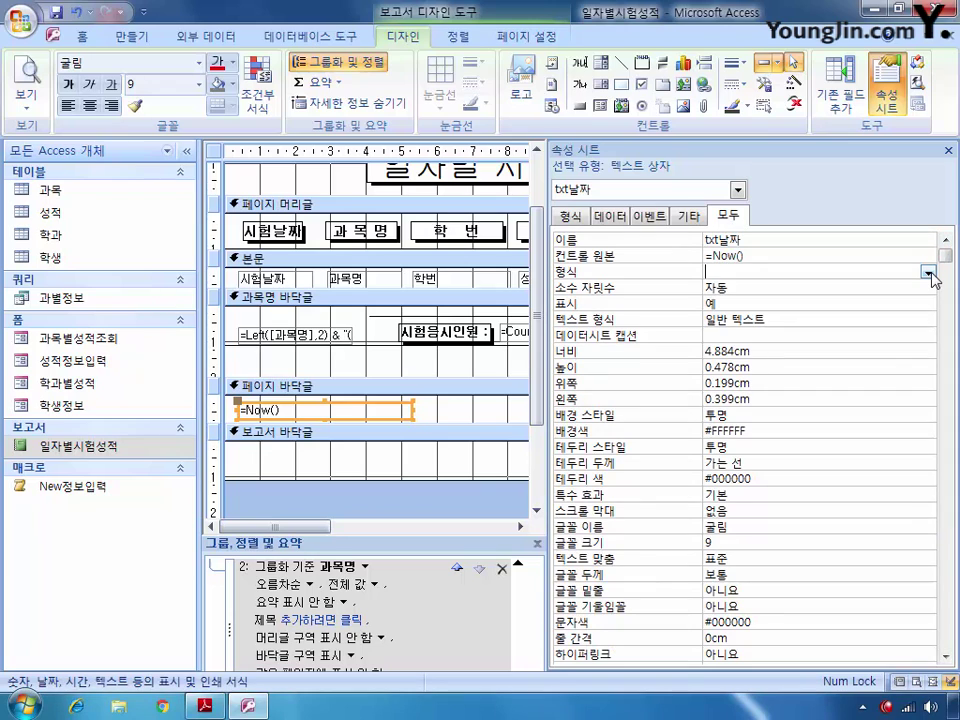
type("yyyy-mm-dd (aaaa)")
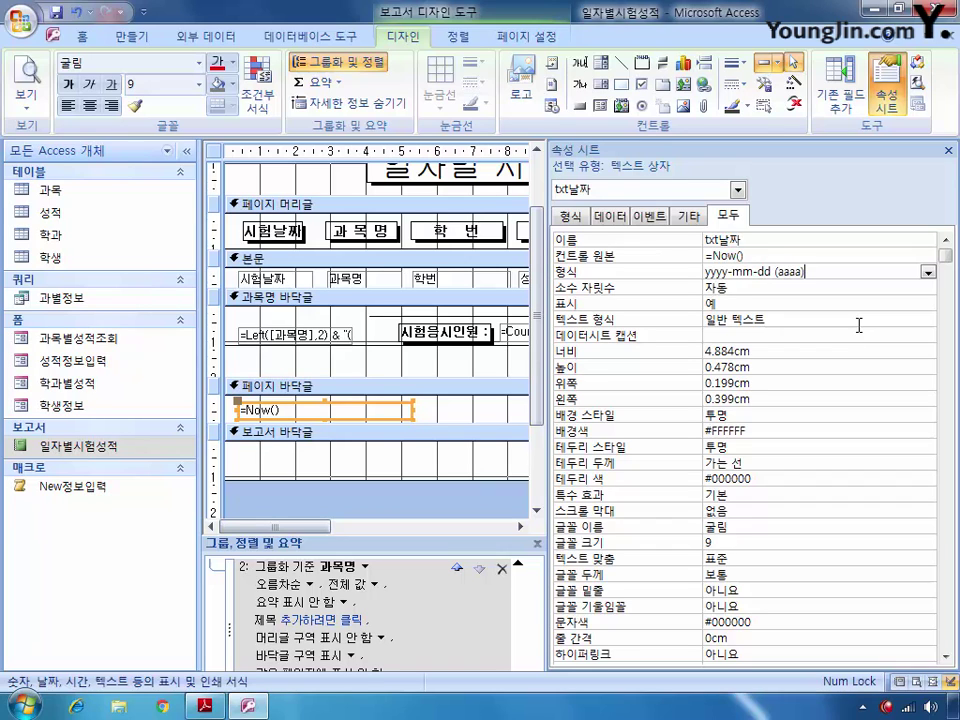
type(" hh:nn:ss")
key("ctrl+F4")
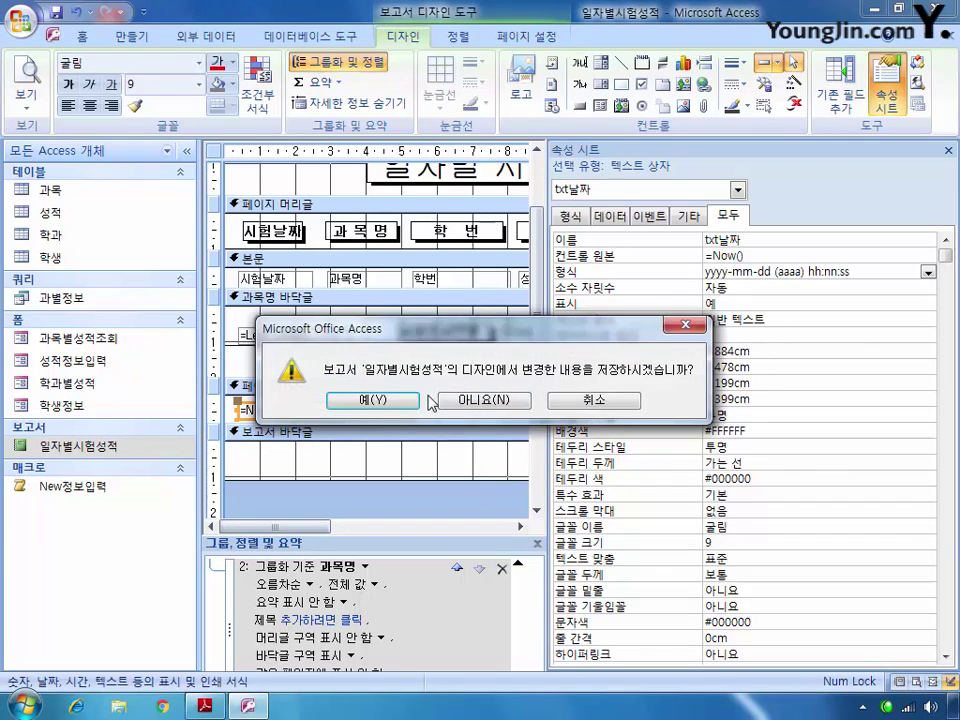
key("Return")
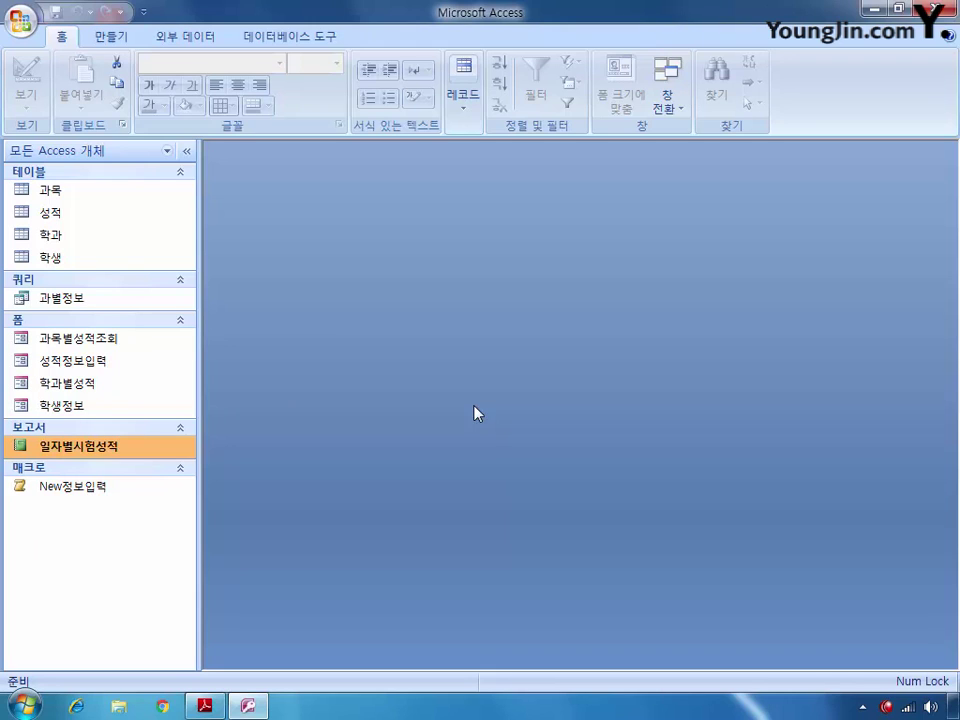
Open the 과목별성적조회 form in Design view and maximize its window.
right_click(107, 338)
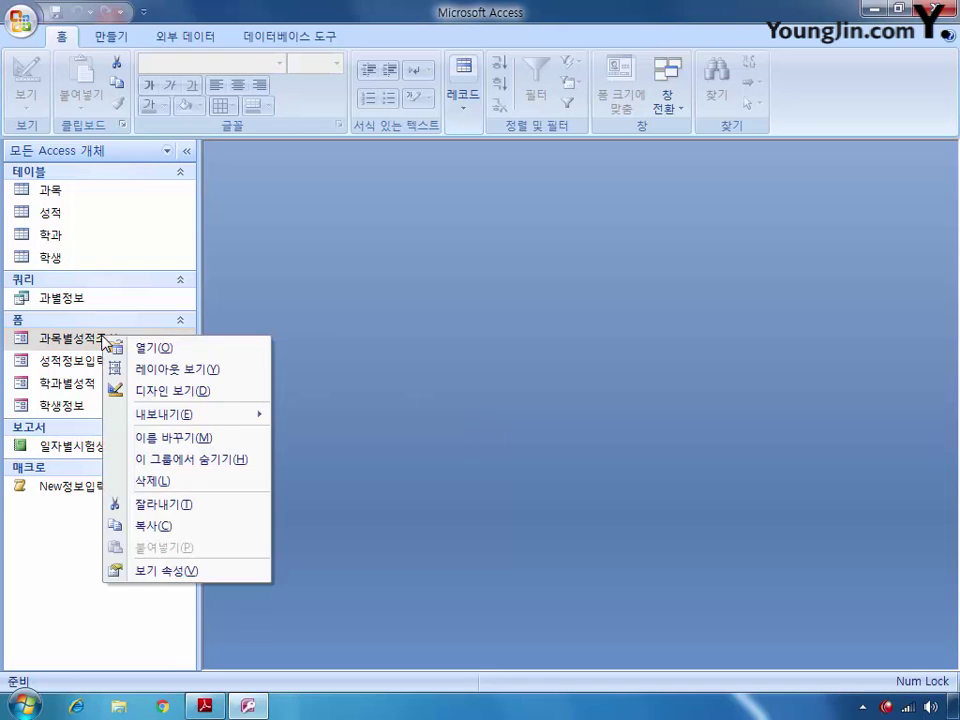
left_click(116, 389)
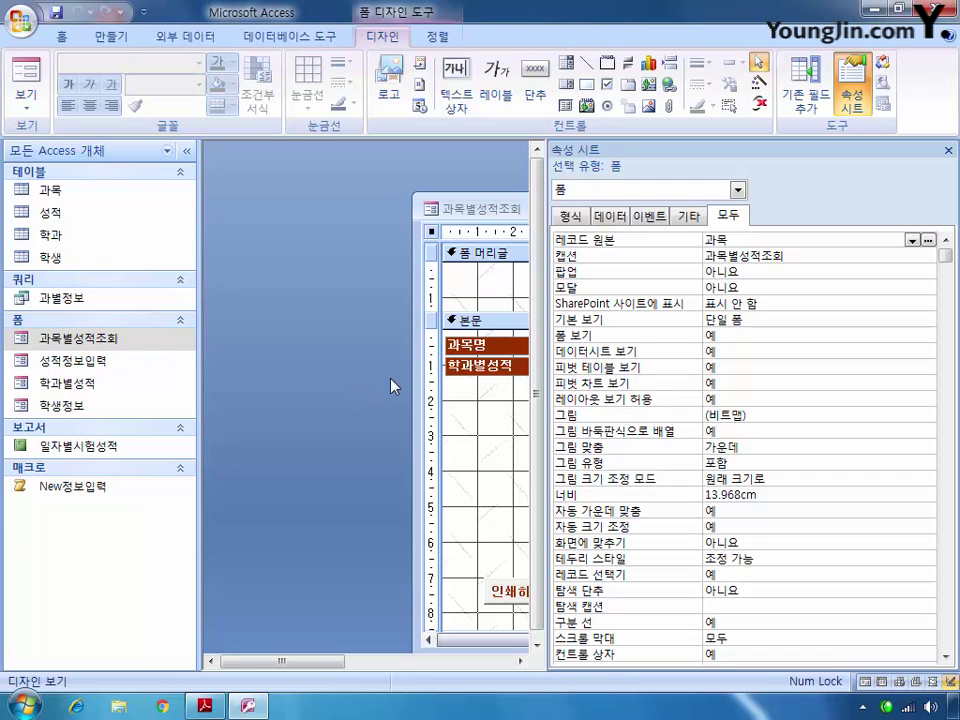
double_click(506, 210)
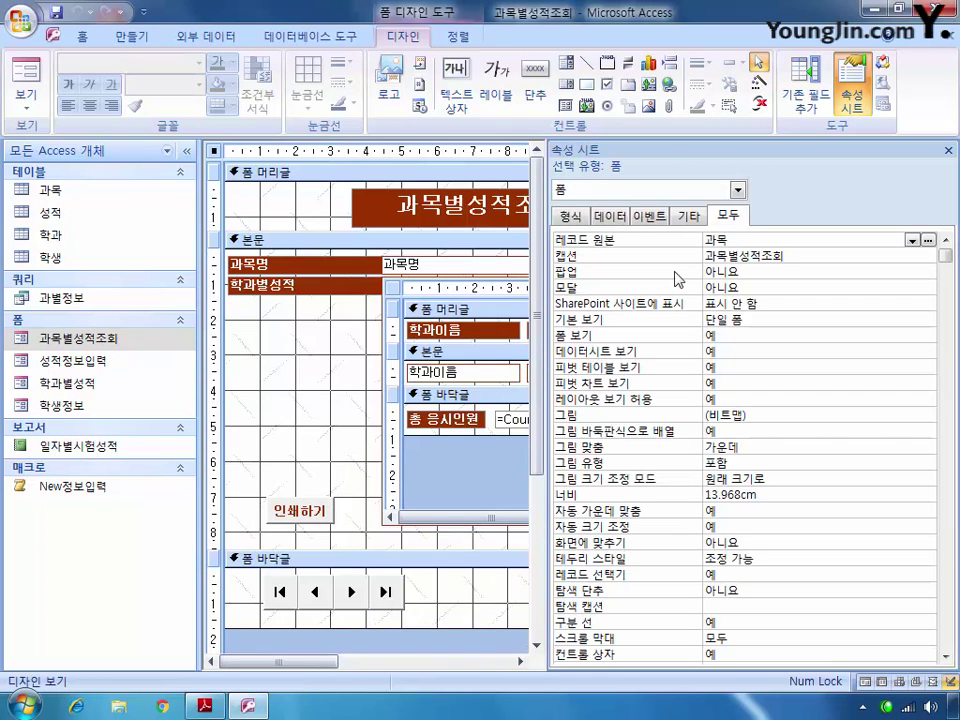
Assign an event procedure to the On Click event of the cmd인쇄 button and open its code.
left_click(737, 190)
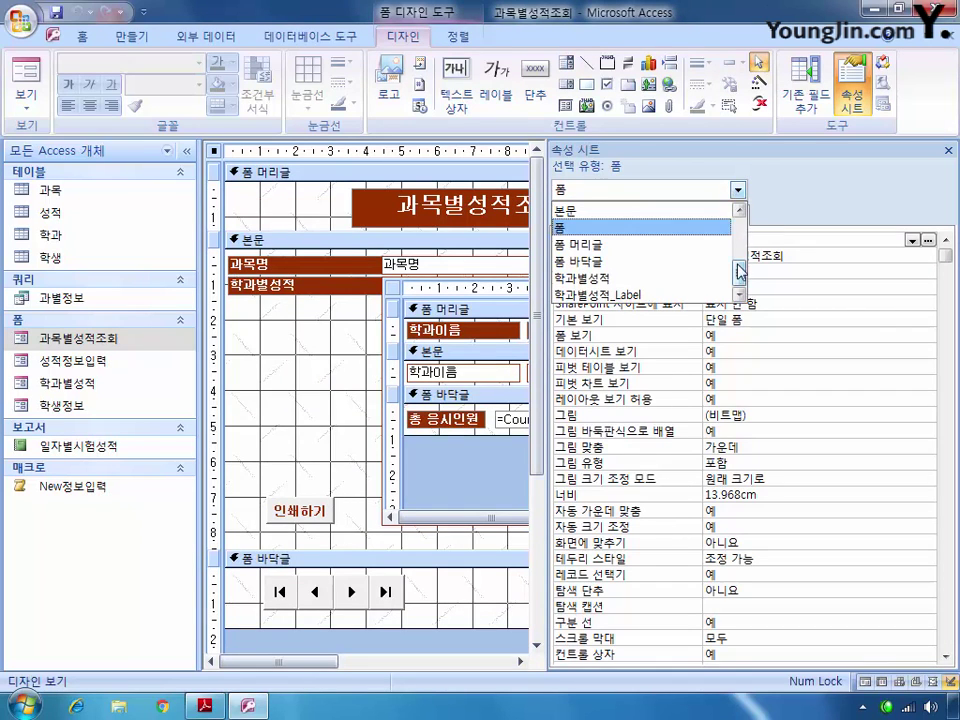
left_click(740, 227)
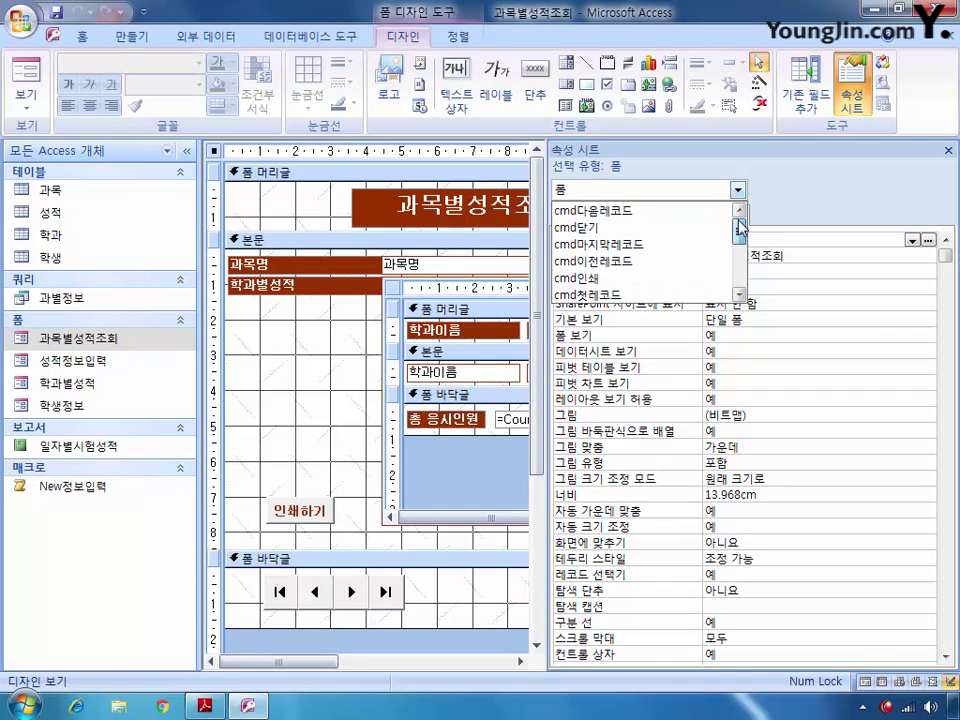
left_click(634, 280)
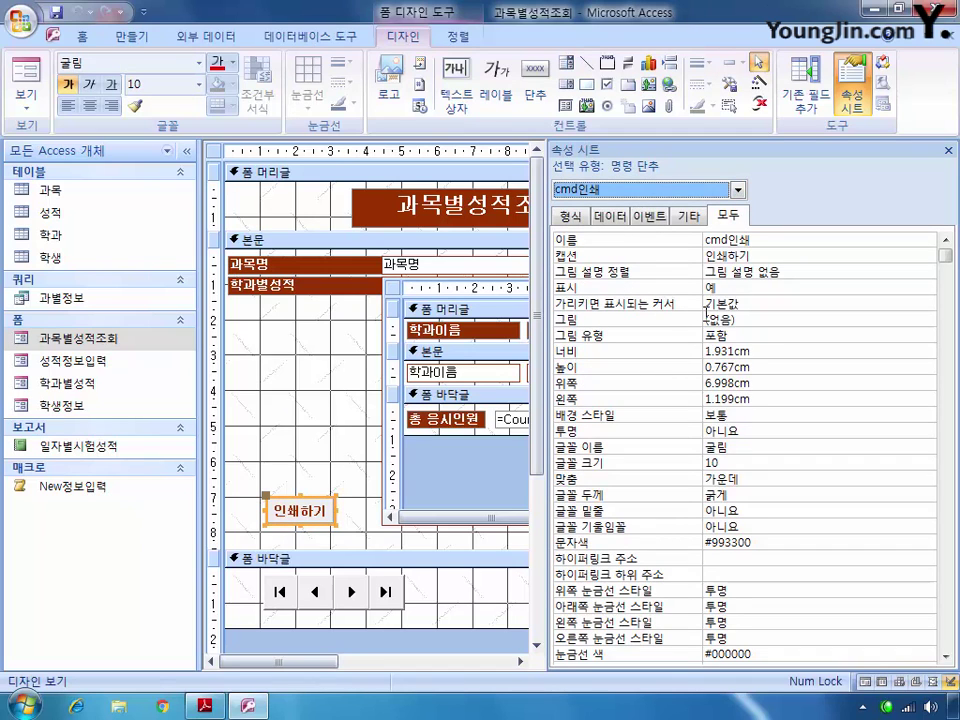
left_click(650, 215)
left_click(890, 240)
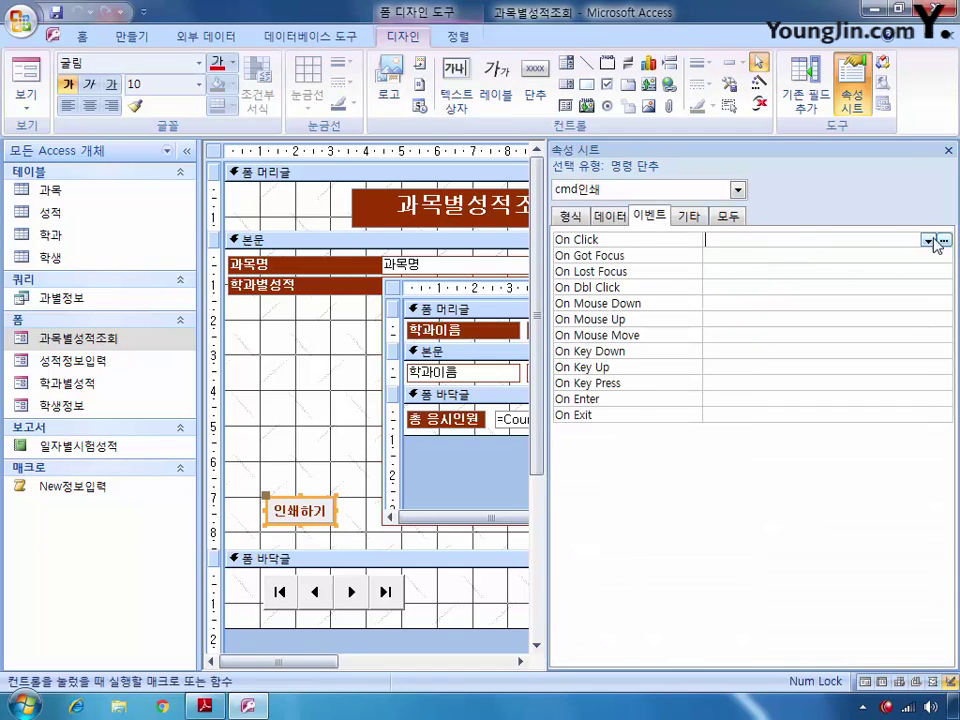
left_click(928, 240)
left_click(874, 256)
left_click(943, 240)
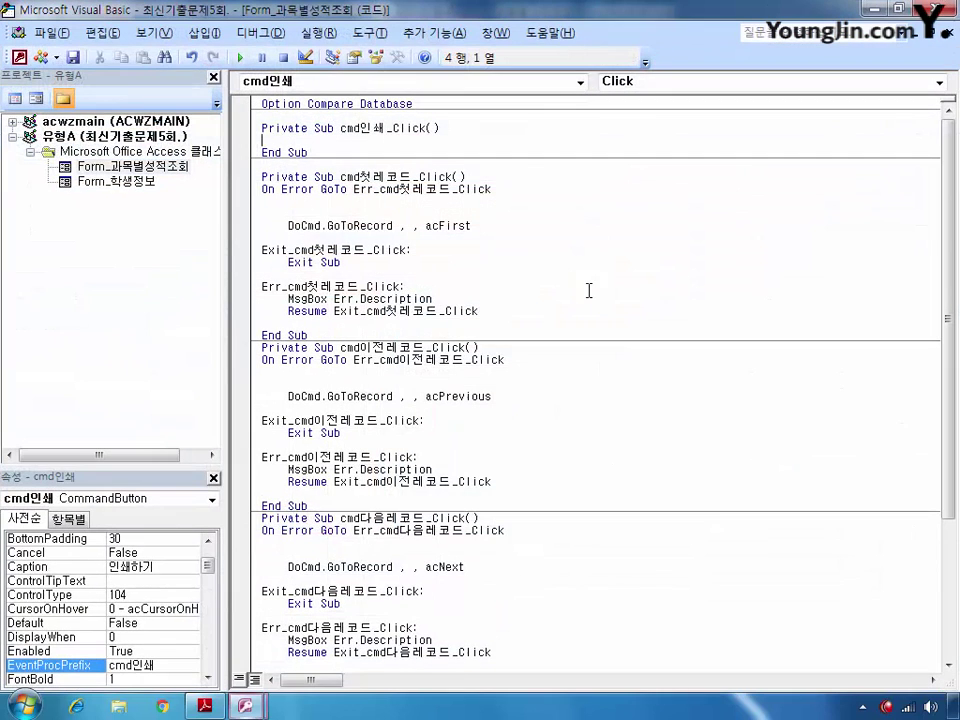
Write a DoCmd.OpenReport statement for the "일자별시험성적" report in the cmd인쇄_Click procedure.
type("c")
type("ocmd")
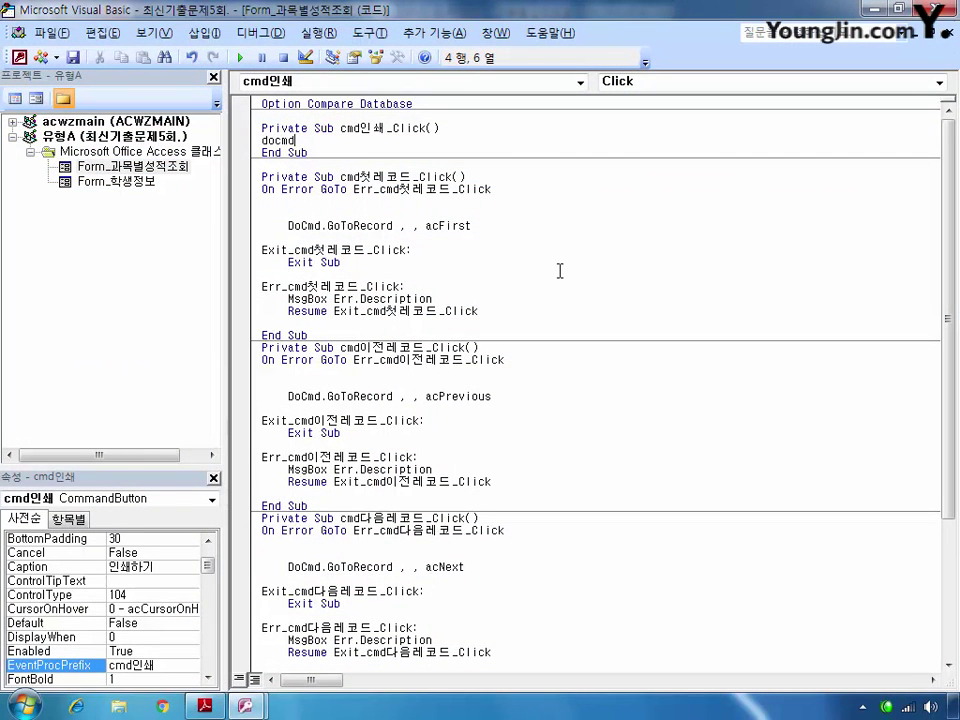
type(".openre")
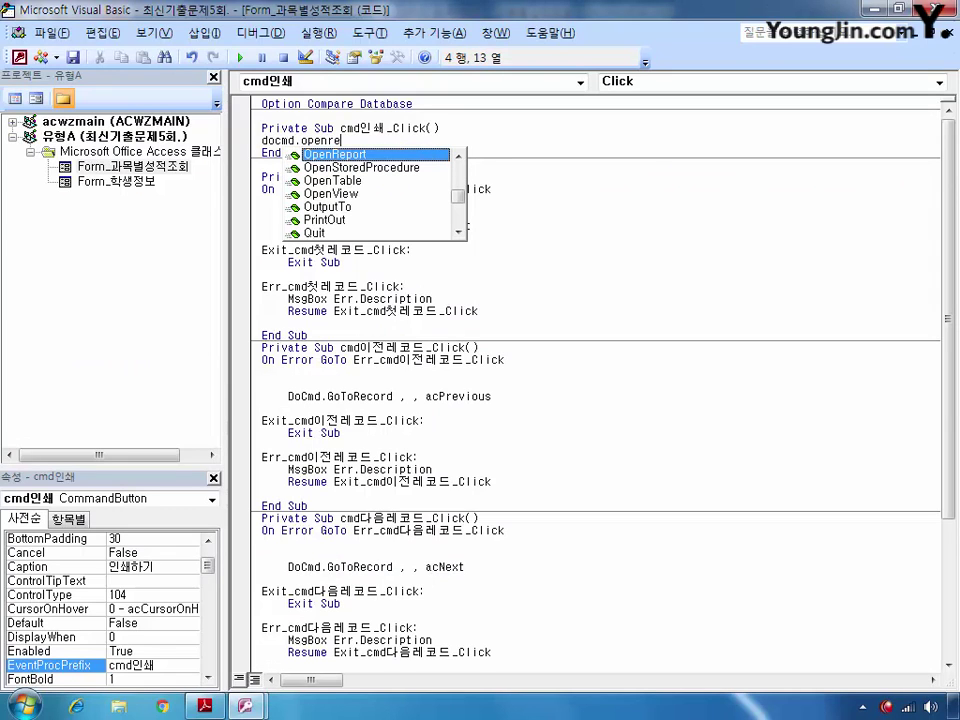
key("Tab")
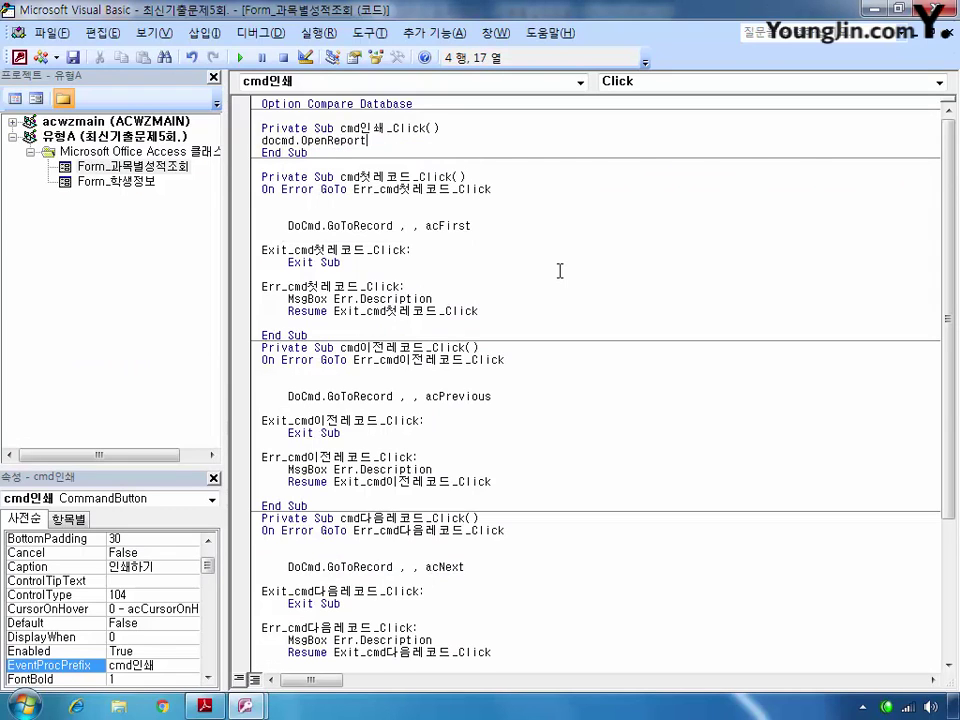
type("\"")
type("별시험성적")
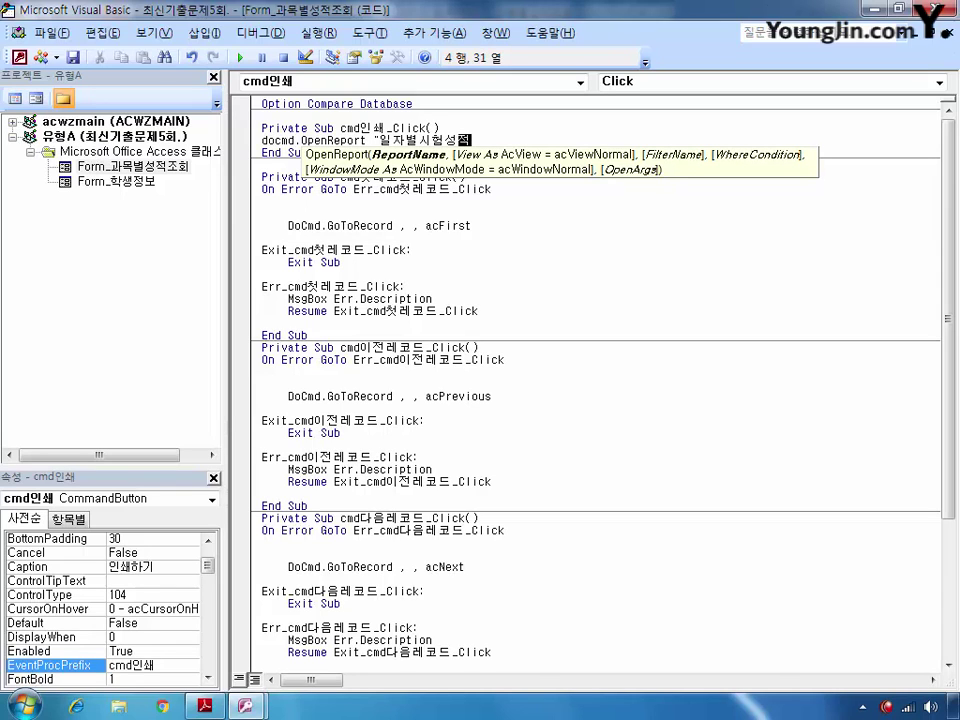
type("\"")
Add acViewPreview as the view argument of the OpenReport statement.
type(", ")
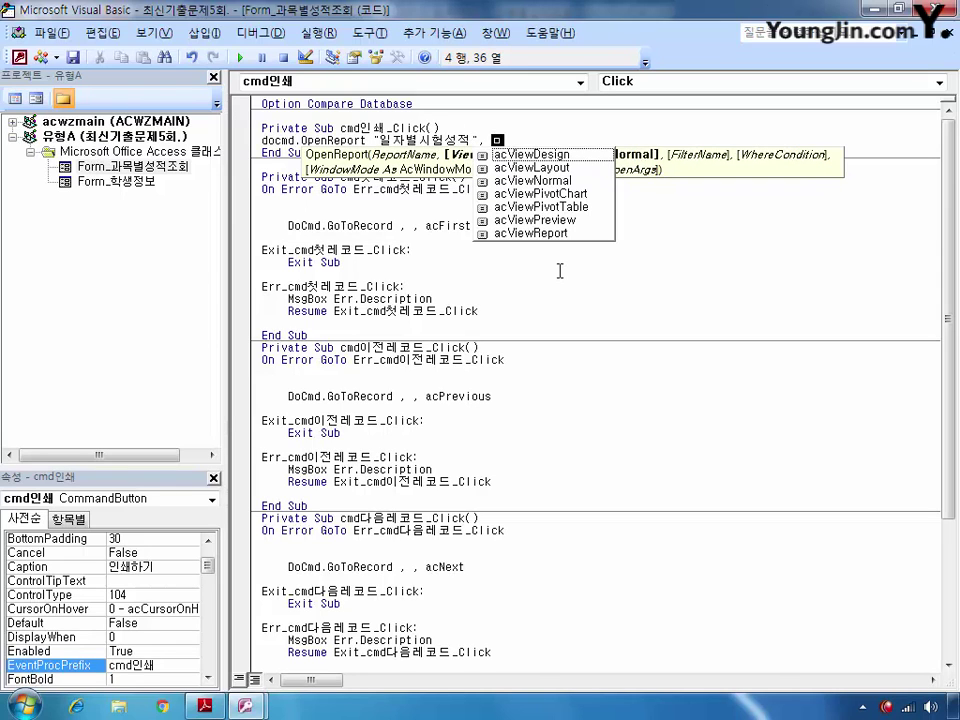
type("acview")
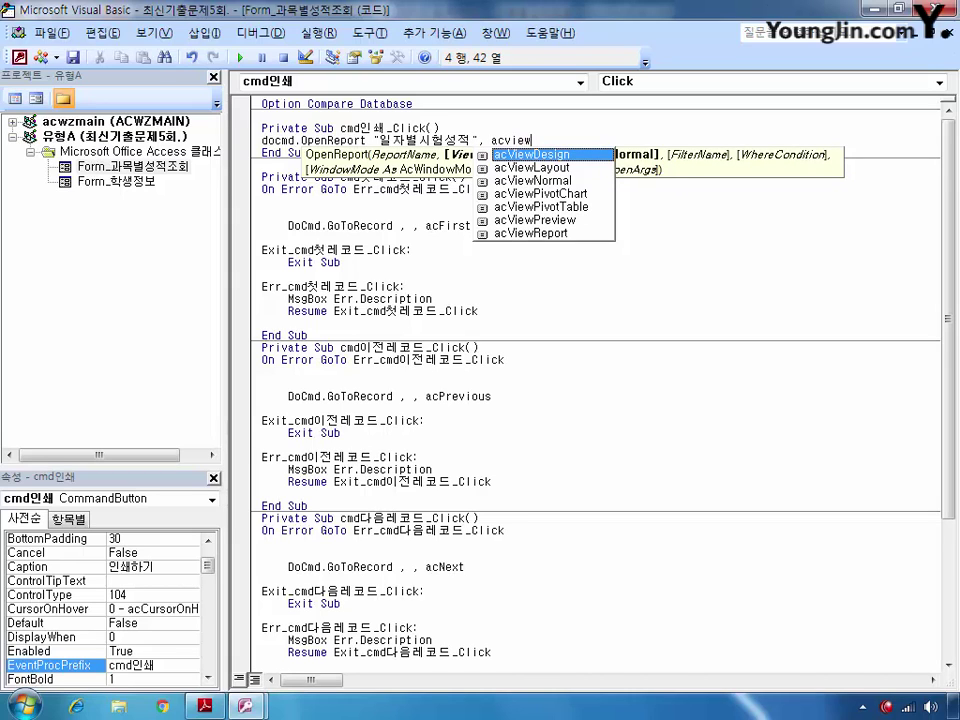
type("p")
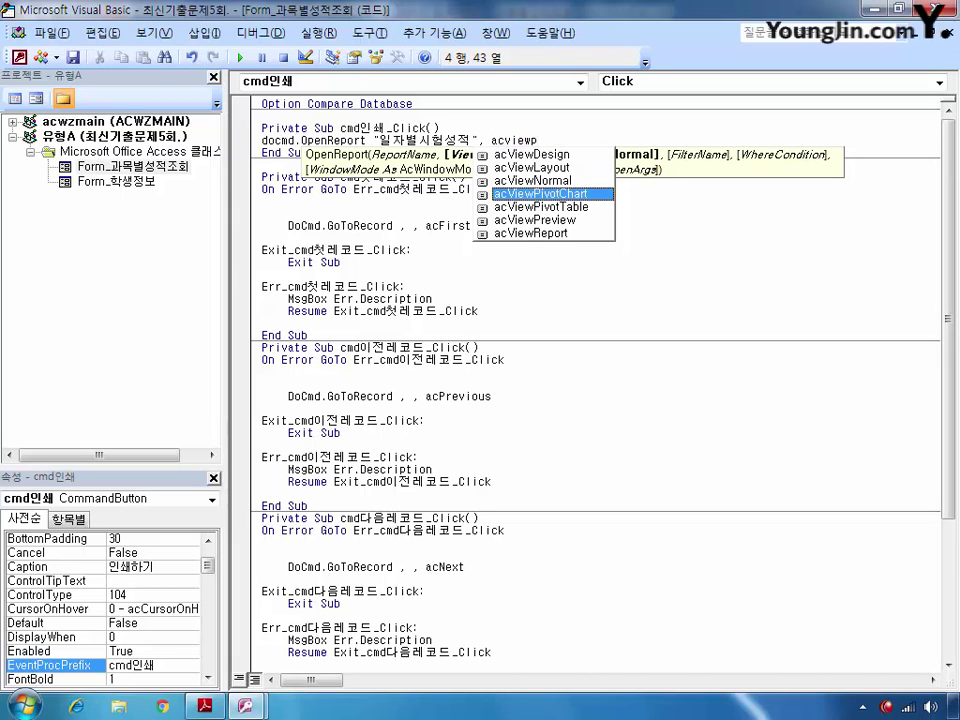
key("Down")
key("Down")
key("Tab")
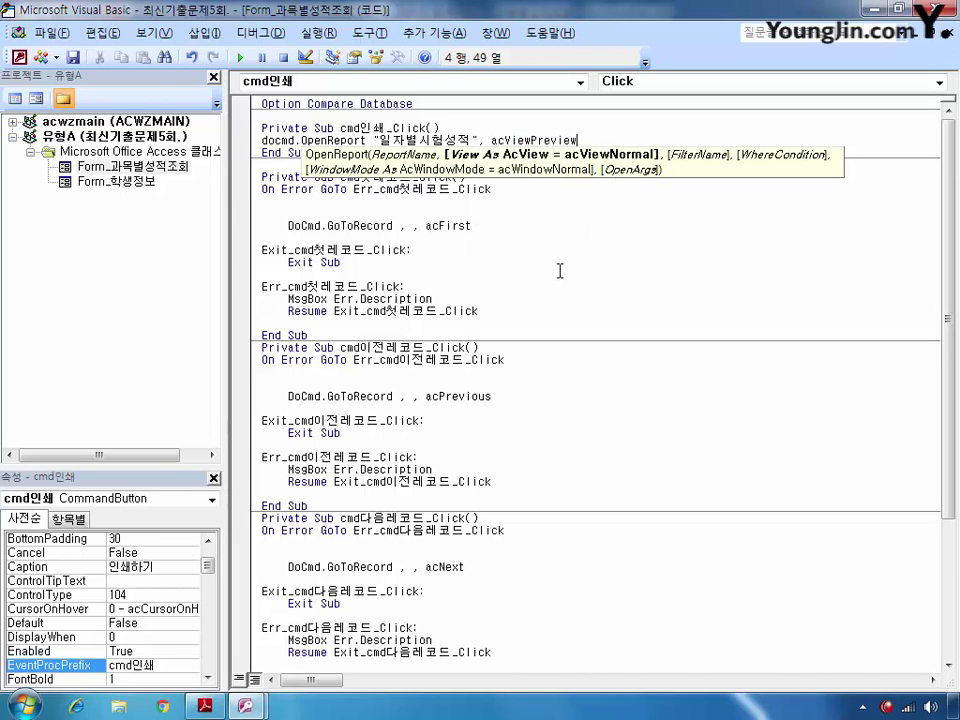
left_click(560, 271)
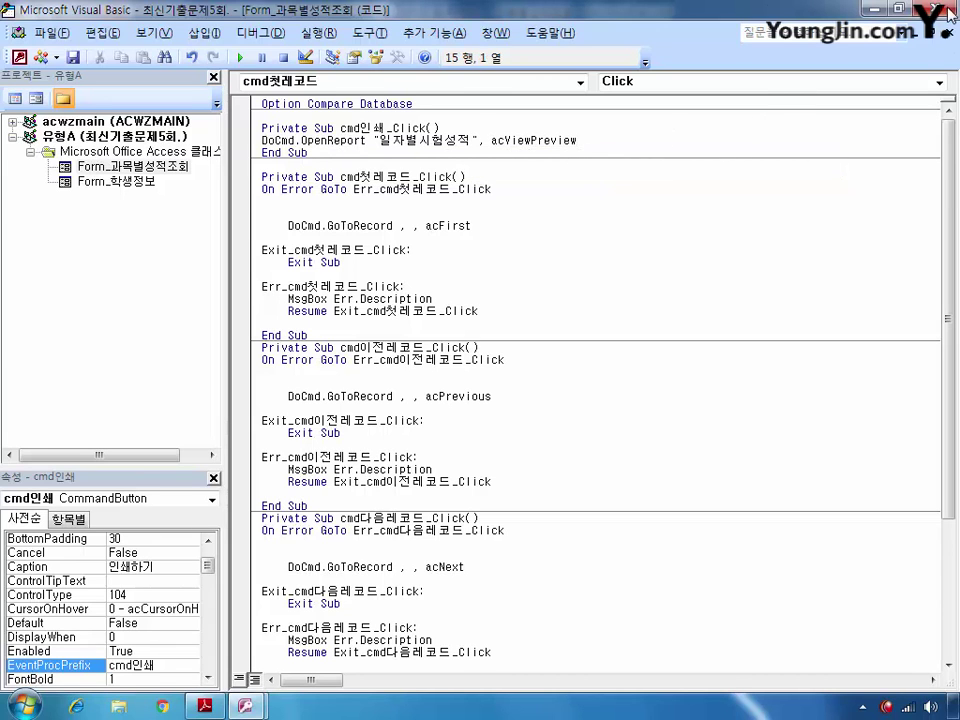
Return from the code editor to the database and close the 과목별성적조회 form, saving its changes.
key("alt+F11")
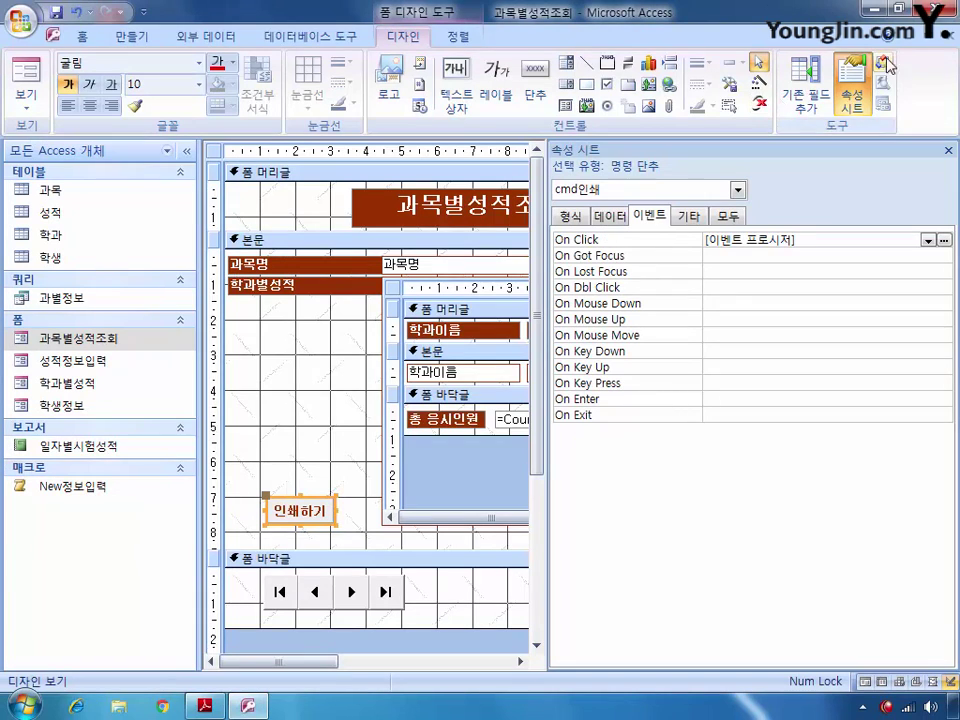
key("ctrl+F4")
left_click(347, 403)
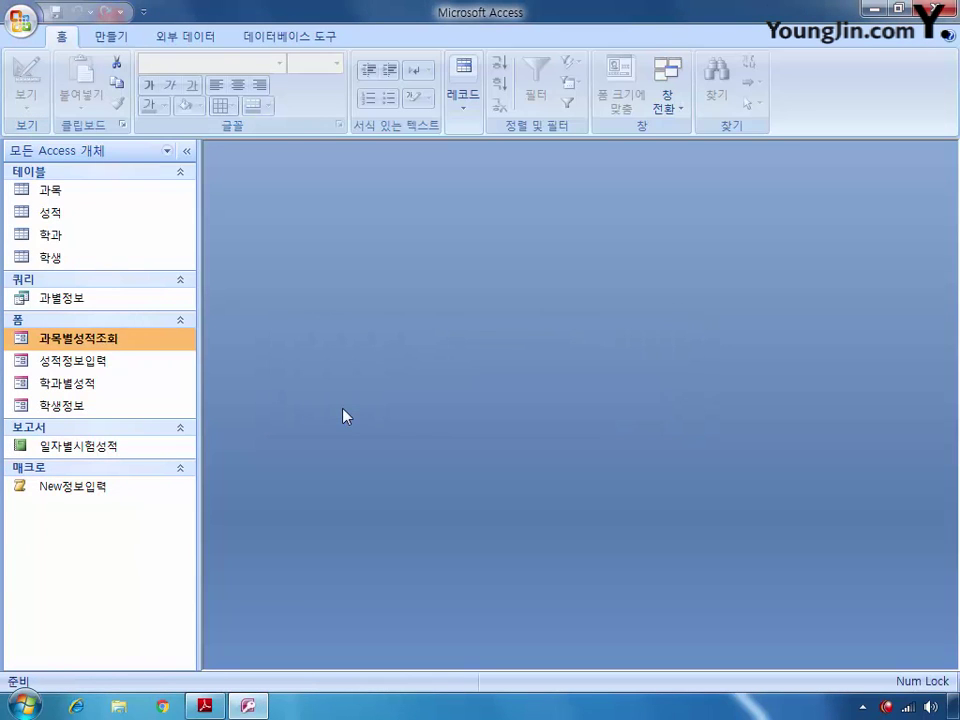
Open the 학생정보 form in Design view and maximize its window.
right_click(72, 410)
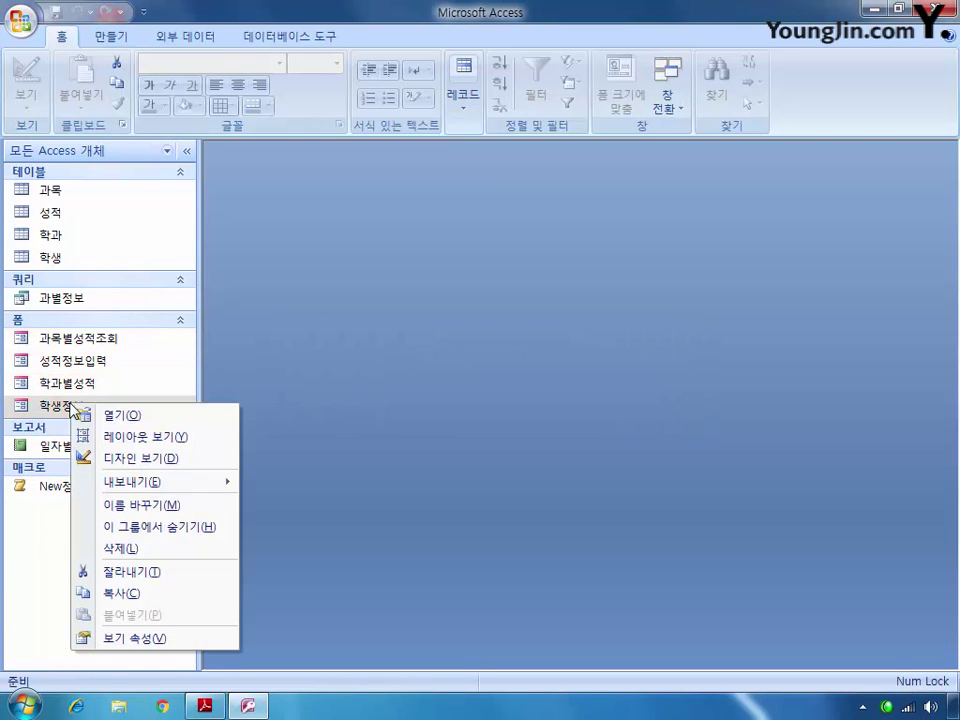
left_click(128, 456)
double_click(484, 183)
Assign an event procedure to the On Click event of the cmd찾기 button and open its code.
left_click(737, 189)
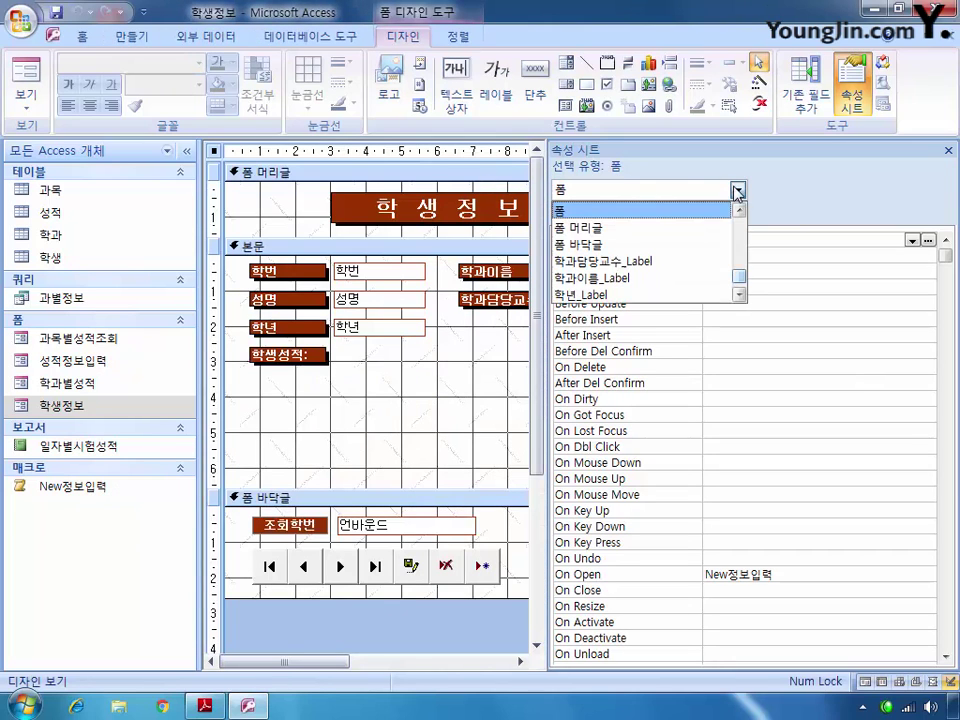
left_click_drag(745, 274, 742, 228)
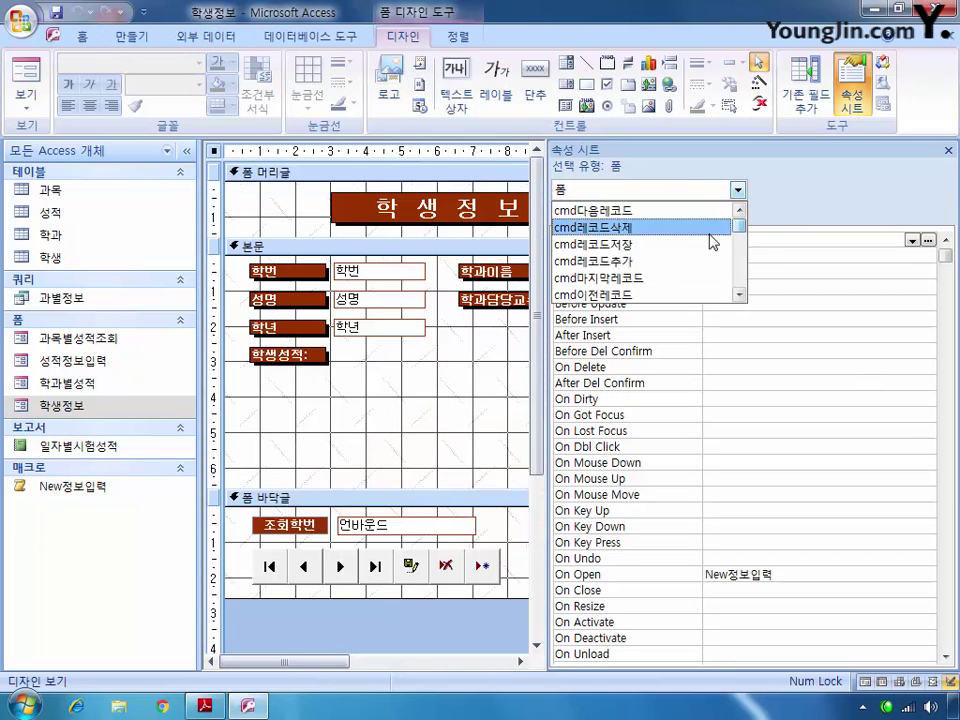
scroll(692, 261, "down", 2)
scroll(692, 259, "up", 1)
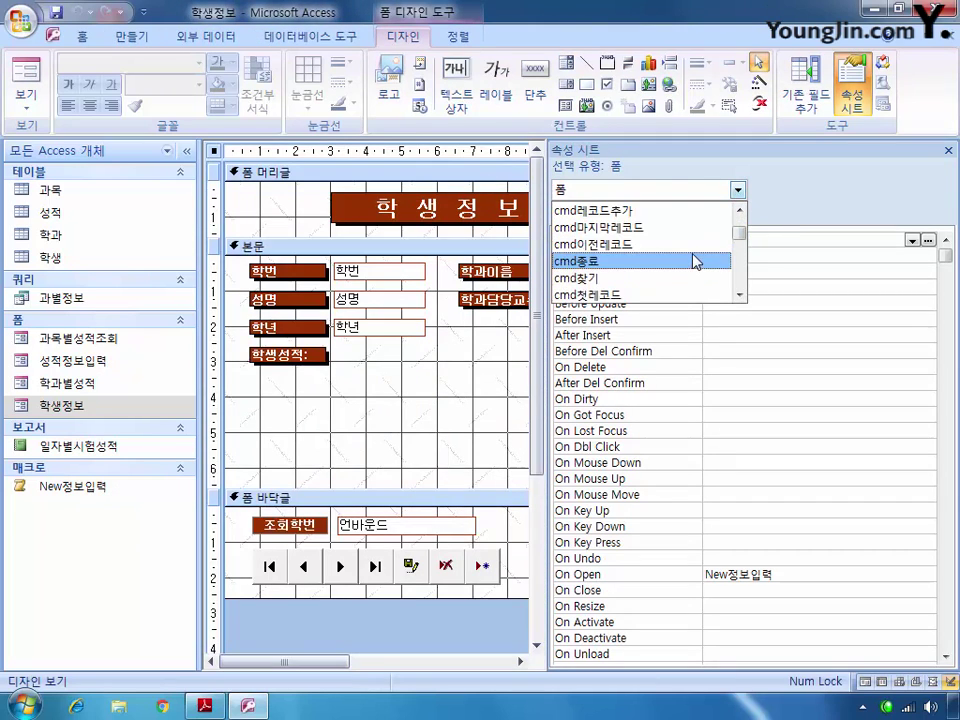
left_click(690, 276)
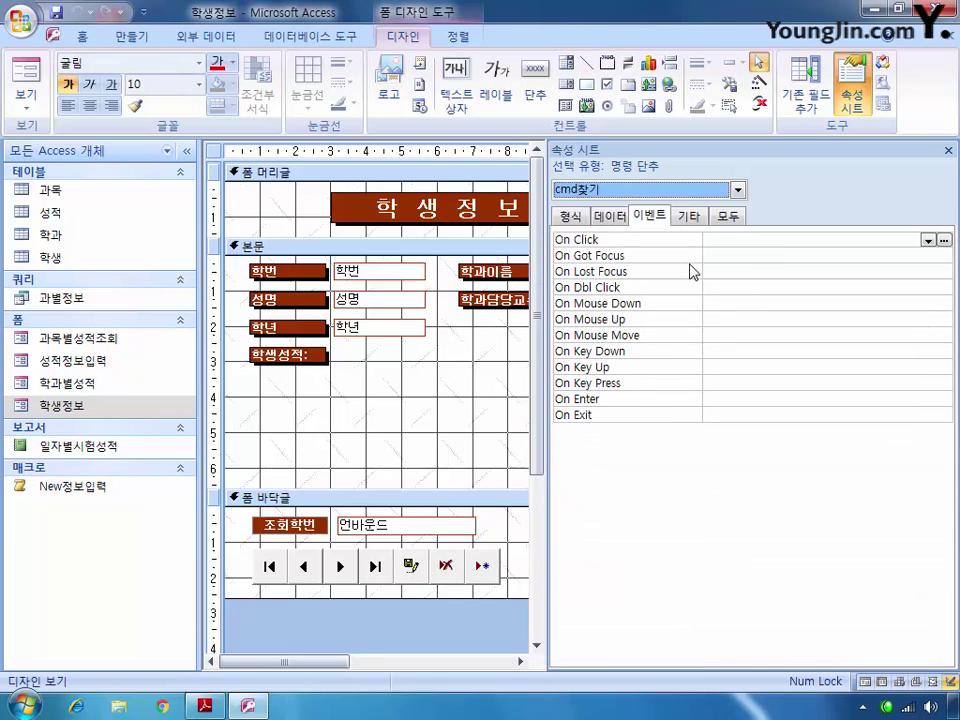
left_click(780, 241)
left_click(928, 240)
left_click(883, 255)
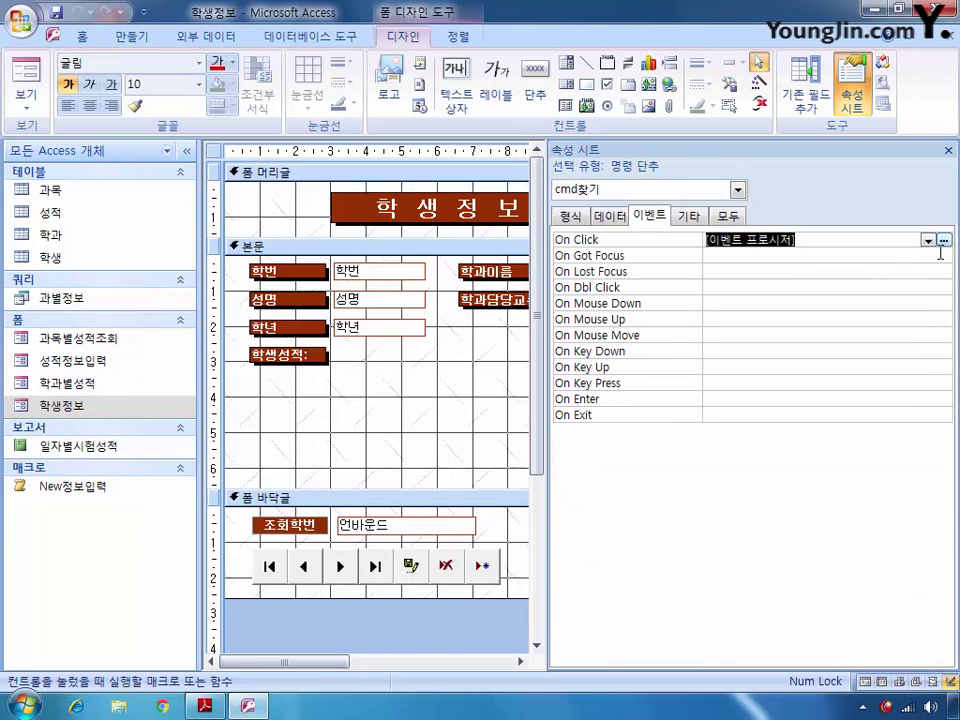
left_click(942, 242)
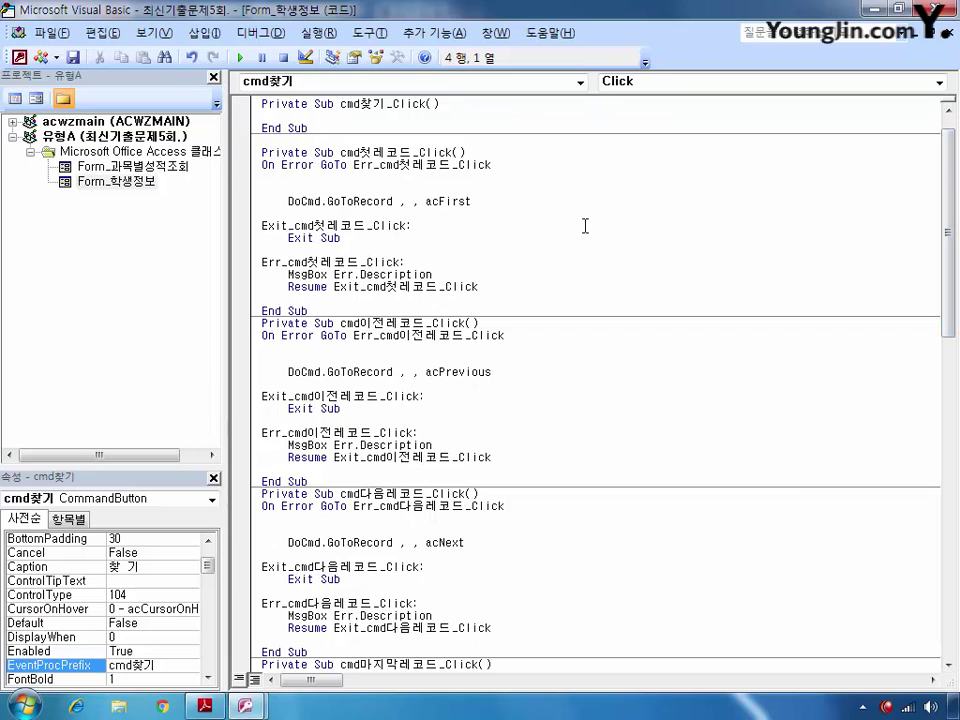
In the cmd찾기 click procedure, write the statement Me.RecordsetClone.FindFirst "학번 = '" & txt조회 & "'".
type("me.re")
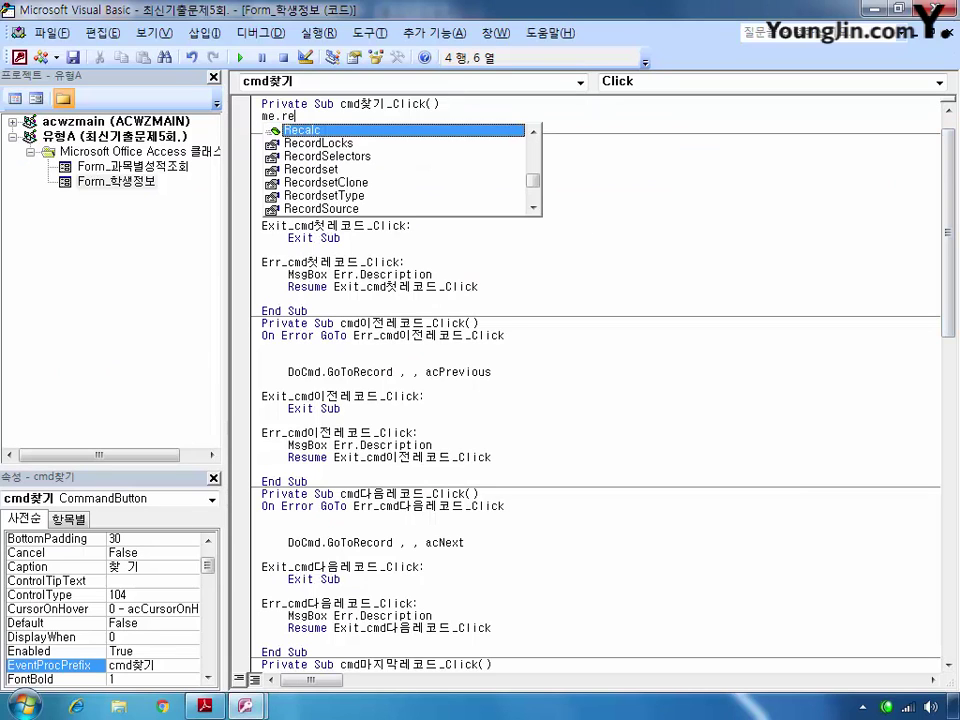
type("cord")
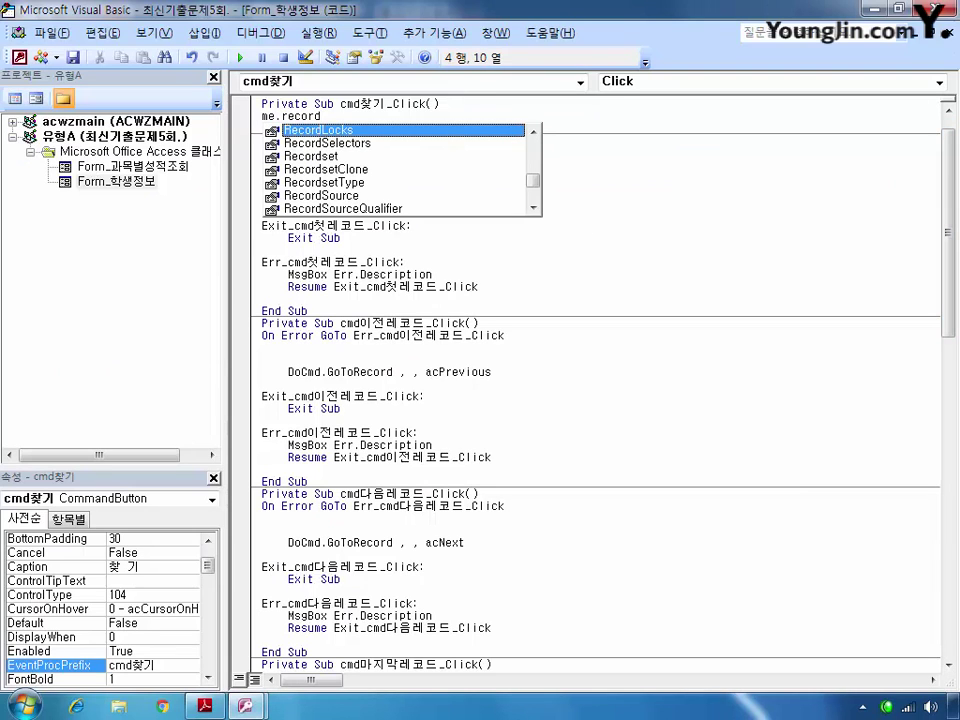
type("se")
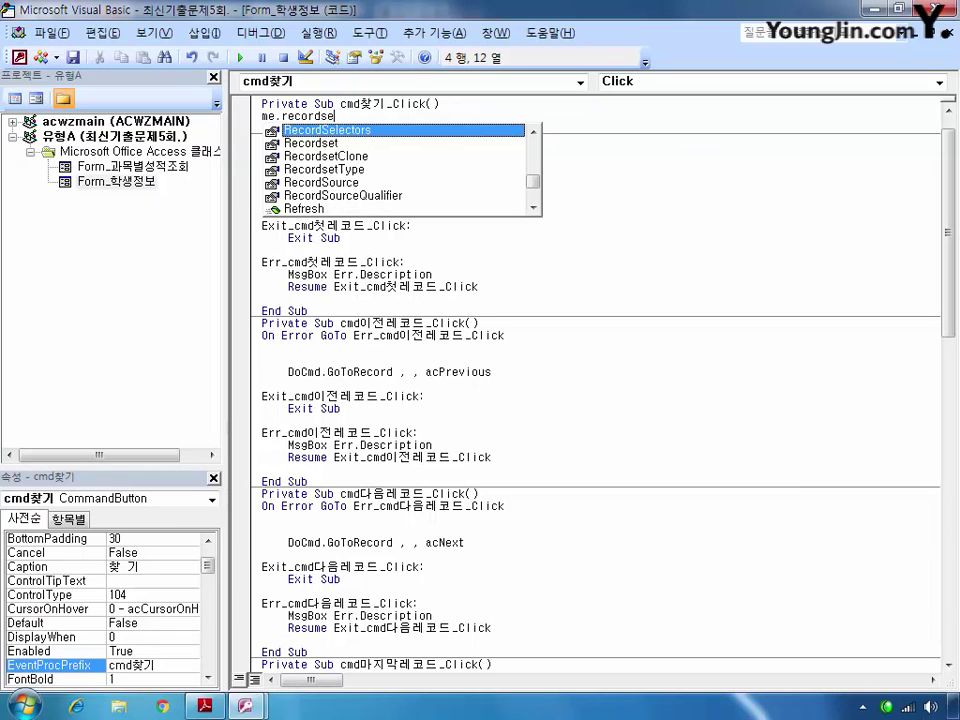
type("t")
key("Down")
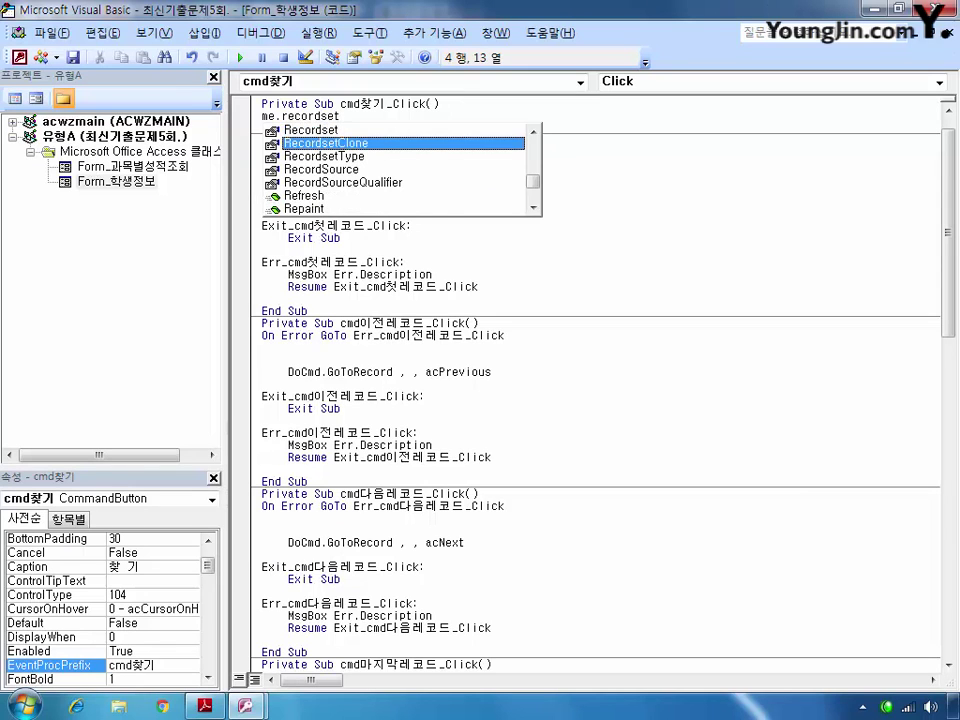
key("Tab")
type(".")
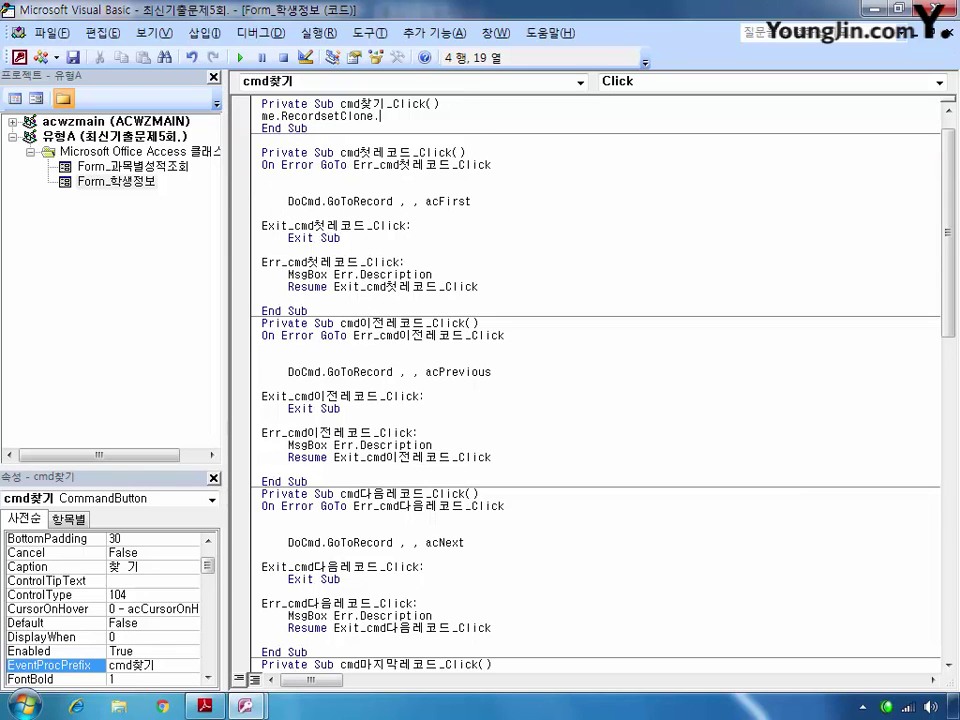
type("findfirst \"학번")
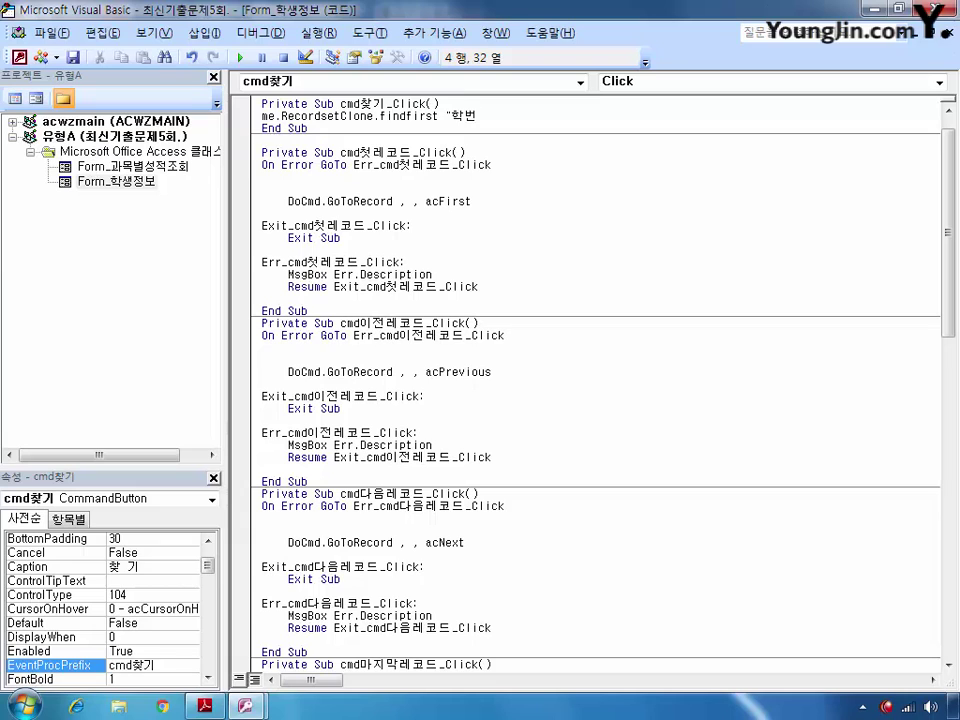
type(" ='\"")
key("BackSpace")
key("BackSpace")
type("'\" & txt조회")
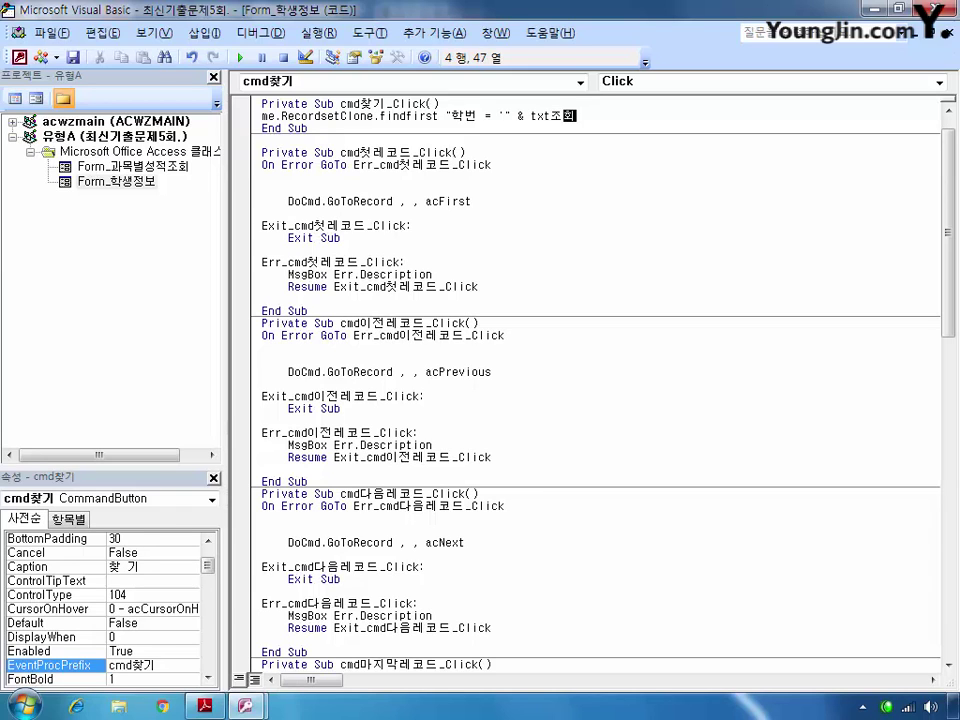
type(" & \"'\"")
key("Return")
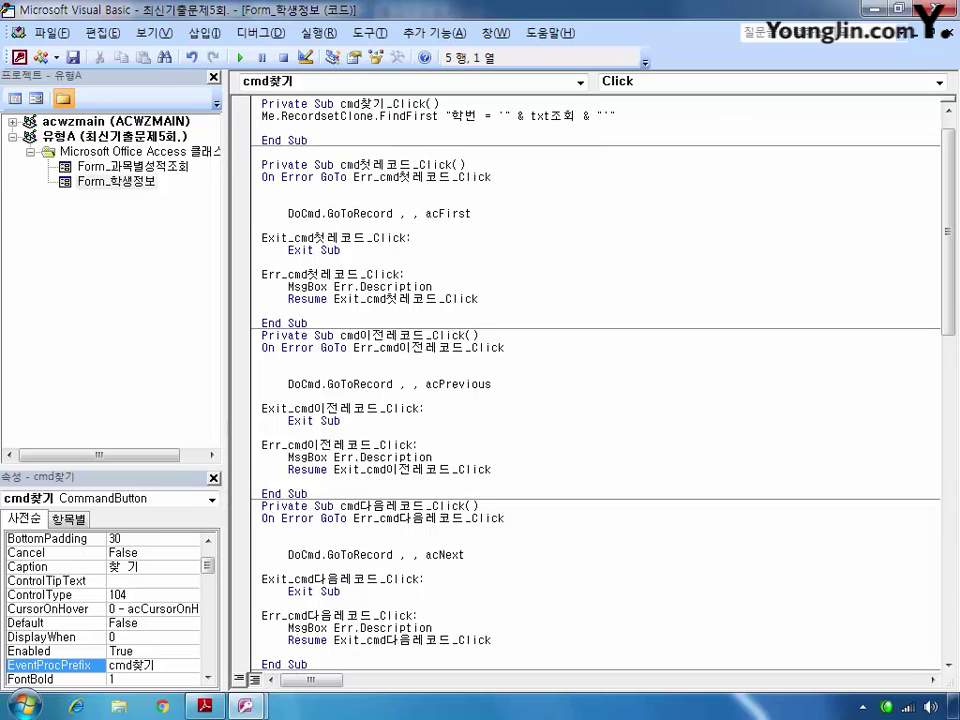
Add the statement Me.Bookmark = Me.RecordsetClone.Bookmark below the FindFirst line.
type("me.")
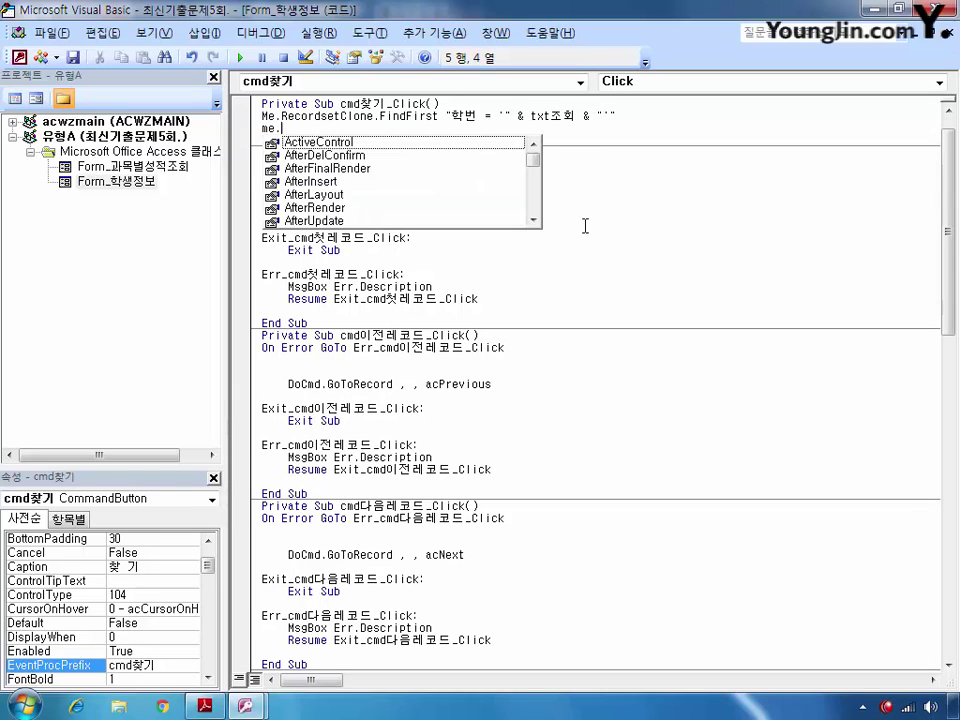
type("book")
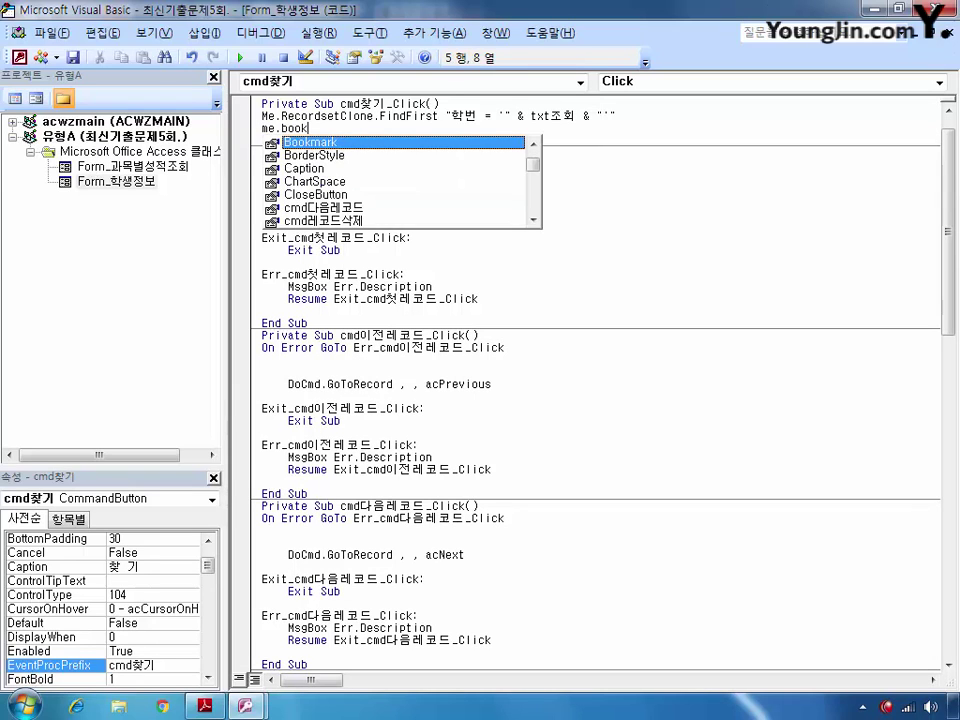
key("Tab")
type("=")
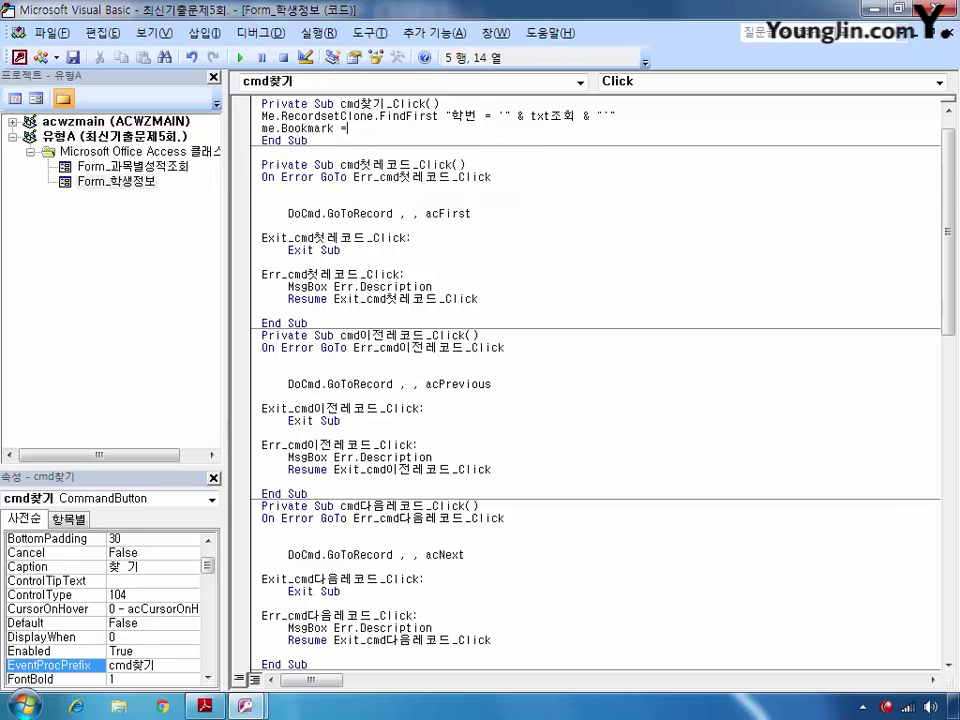
type(" me.r")
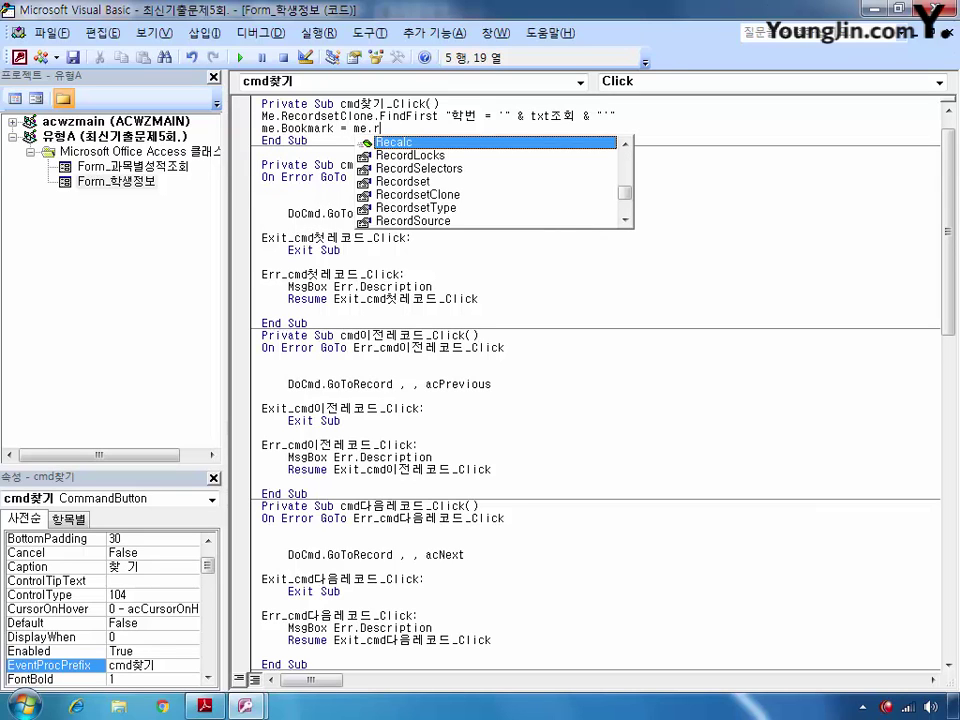
type("ecordse")
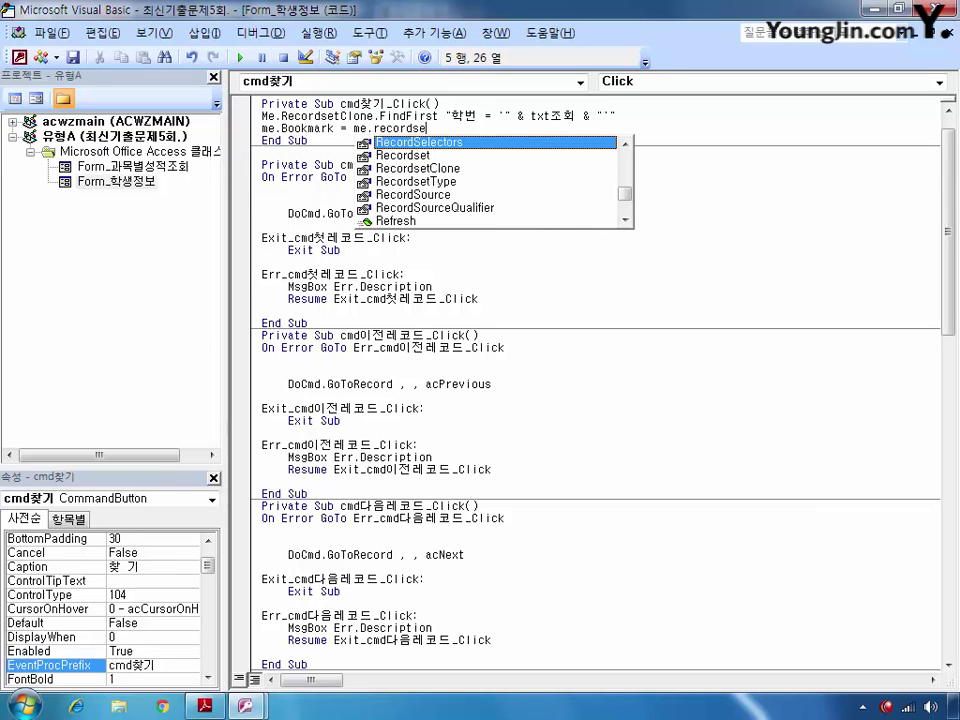
key("Tab")
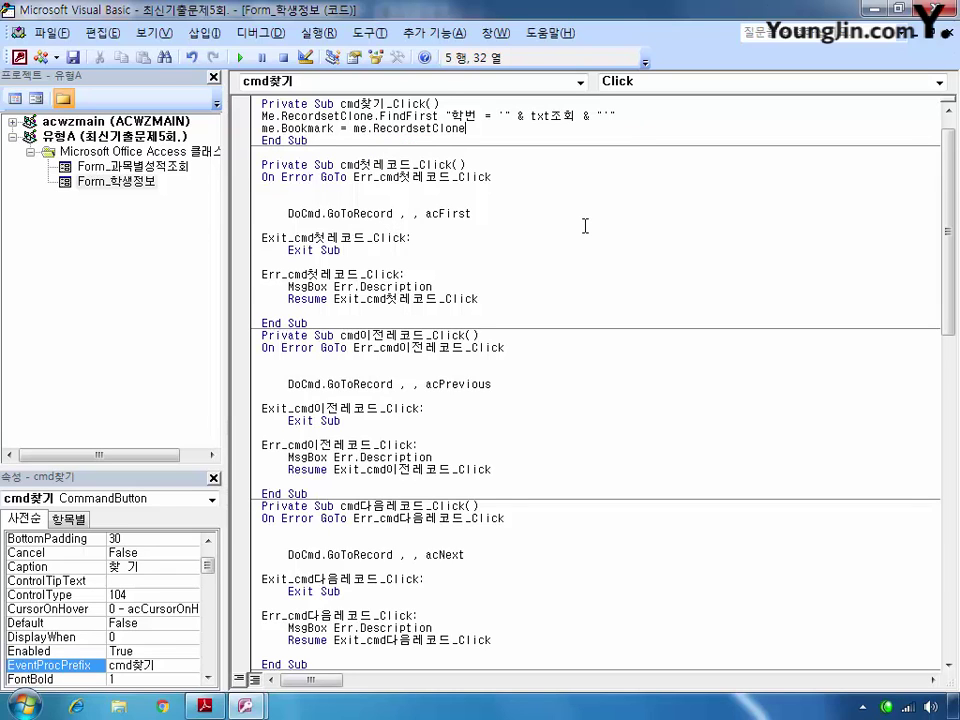
type(".bookmark")
key("Down")
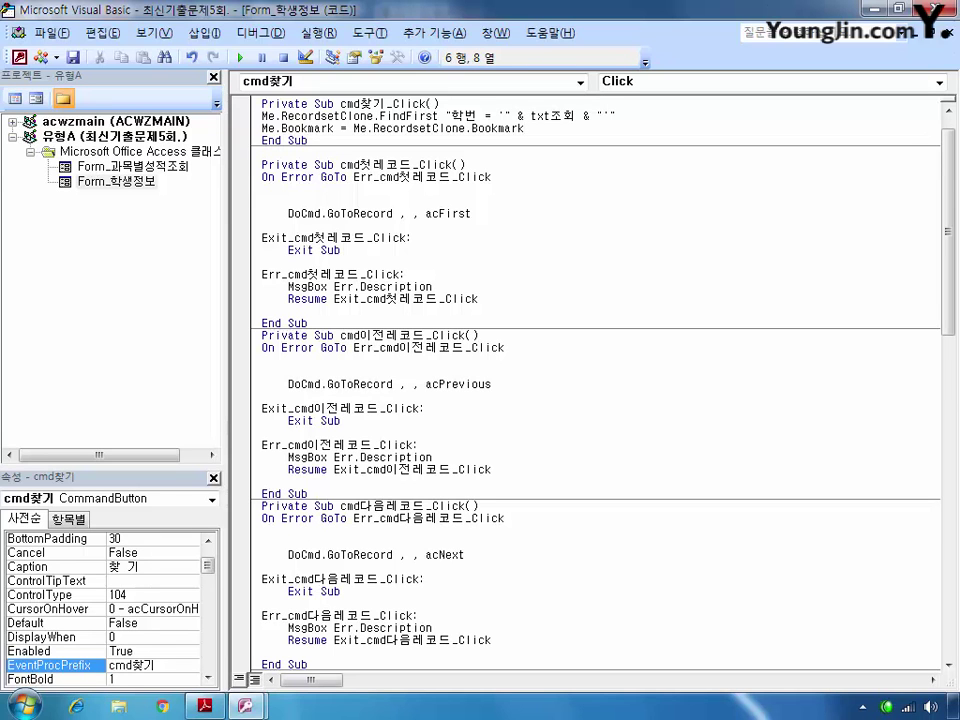
Return from the code editor to the database and close the 학생정보 form, saving its changes.
left_click(950, 9)
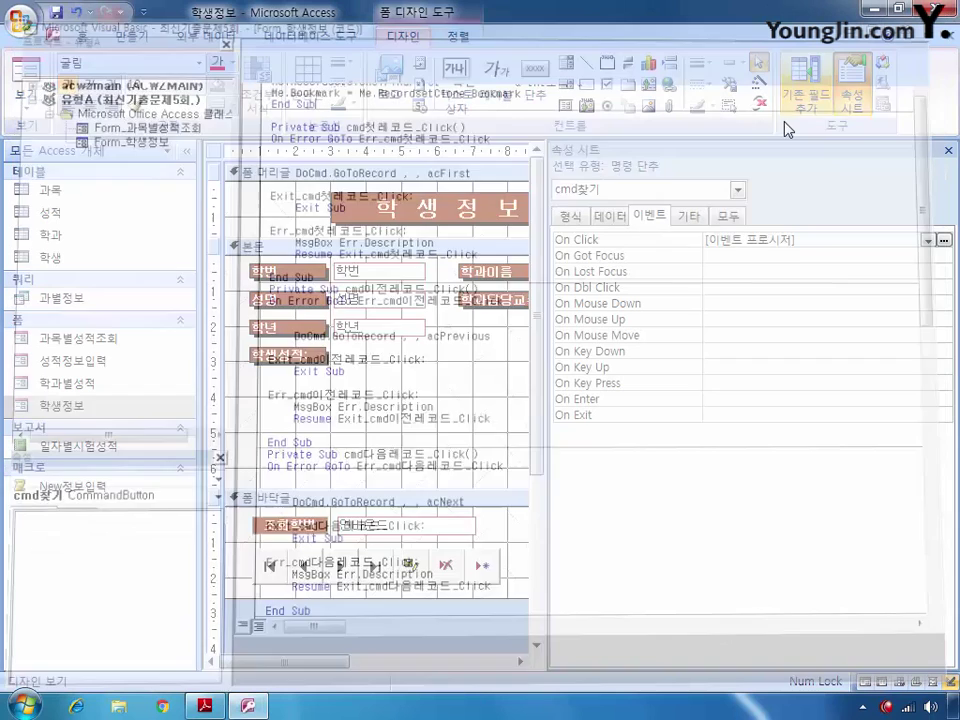
key("ctrl+w")
left_click(379, 401)
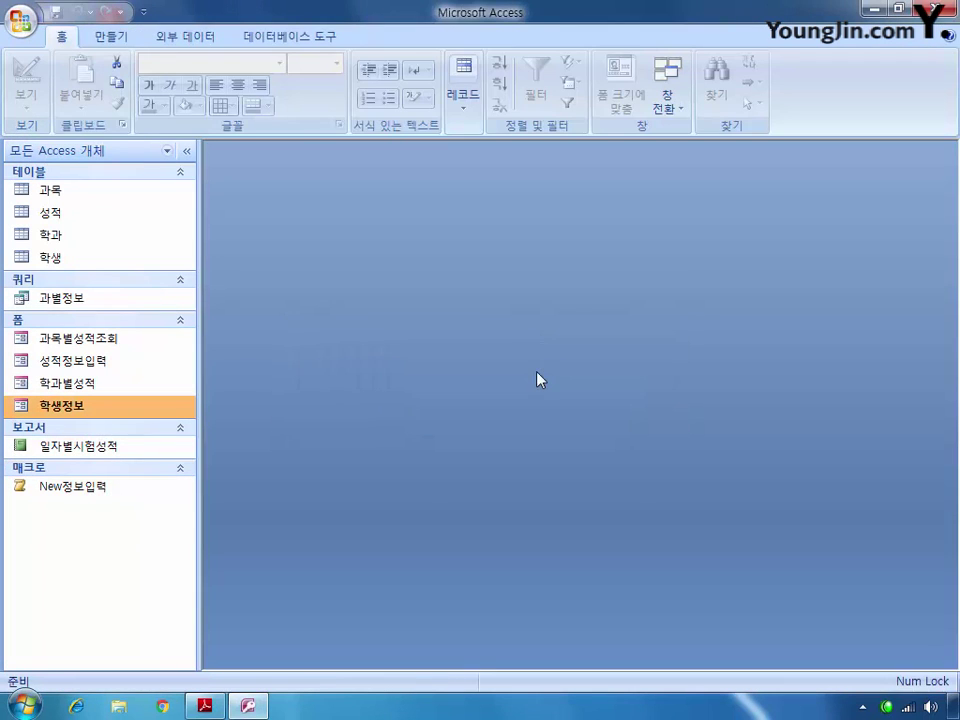
Create a query in Design view based on the 과목 table and hide the property sheet.
left_click(262, 36)
left_click(96, 38)
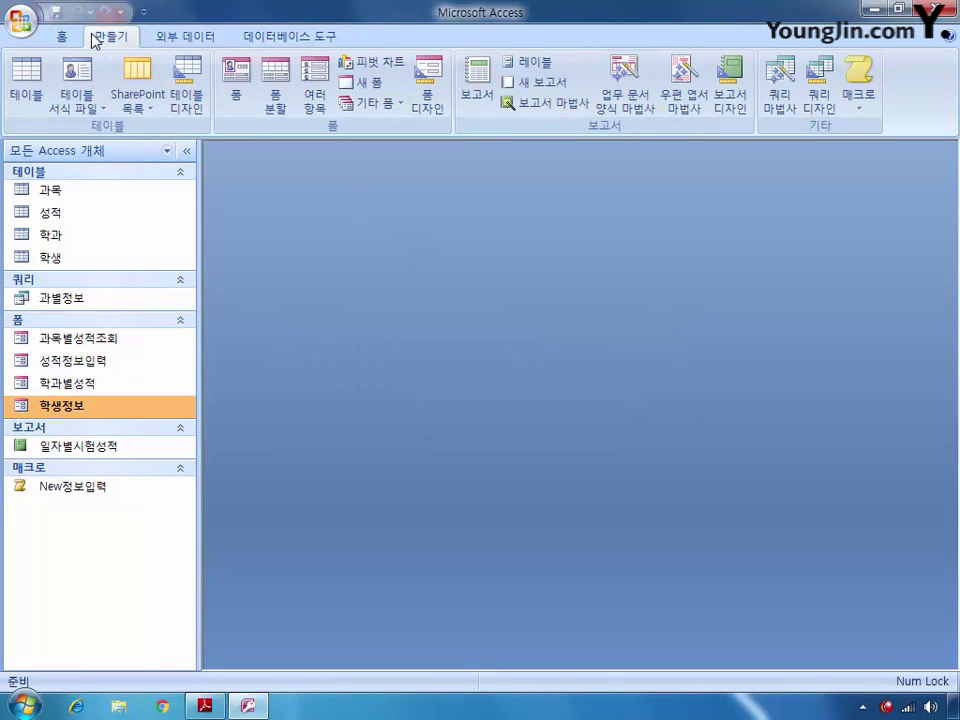
left_click(818, 88)
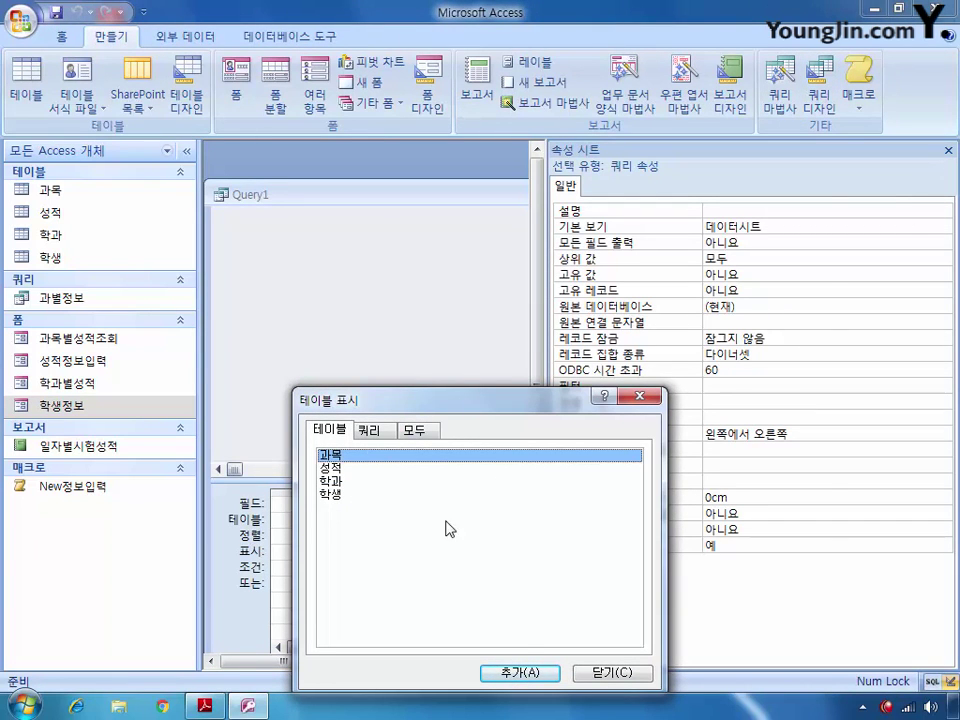
left_click(521, 672)
left_click(613, 672)
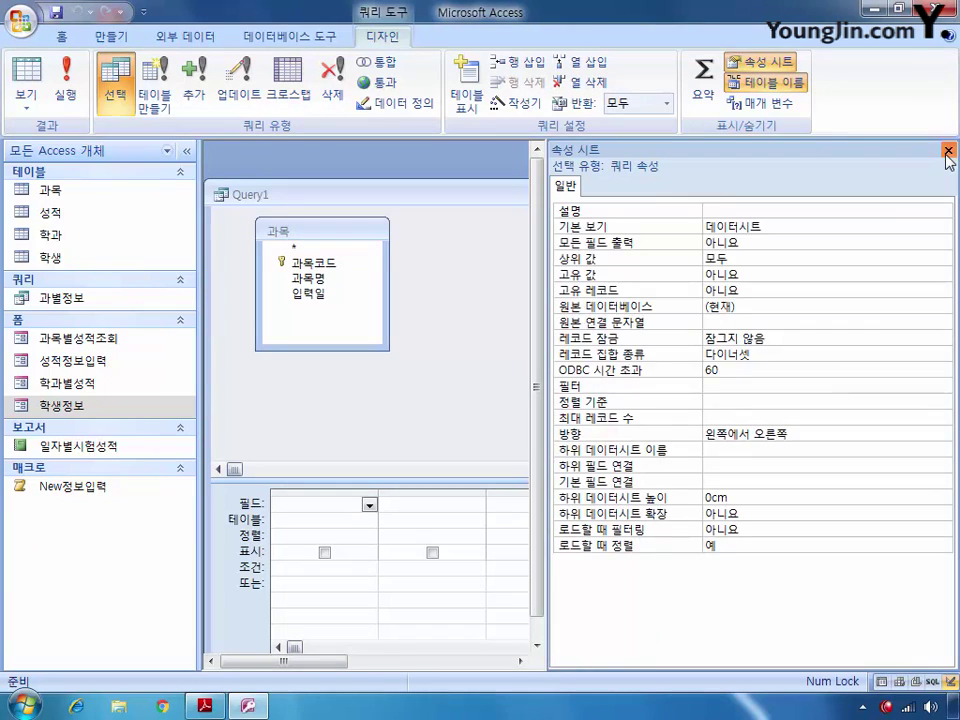
left_click(947, 149)
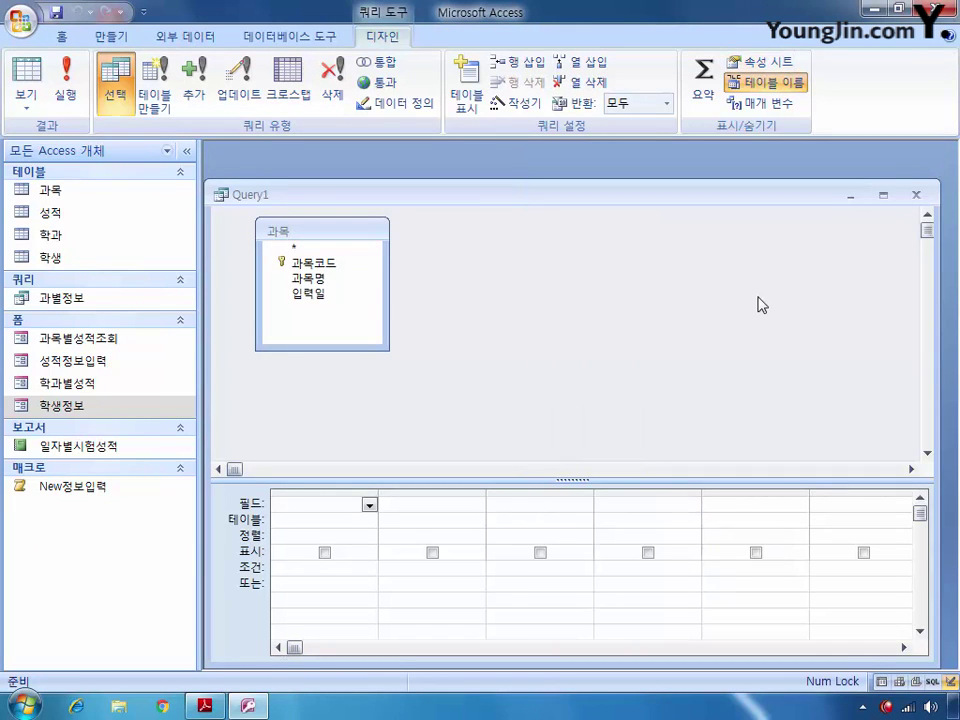
Convert the query to an update query and add the 과목명 field to the design grid.
right_click(495, 292)
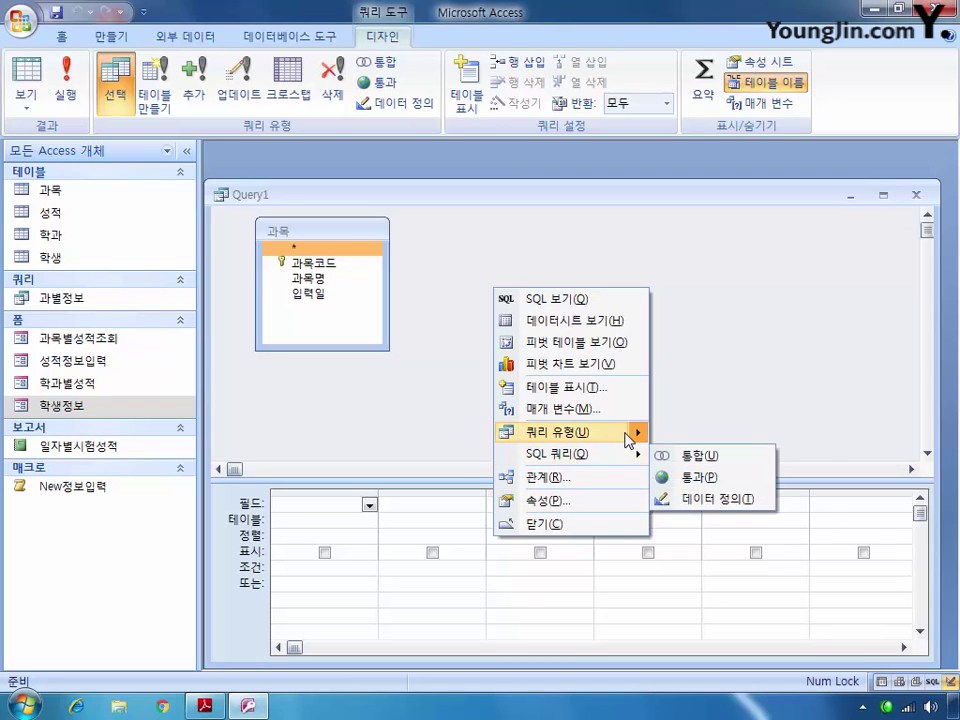
mouse_move(632, 433)
left_click(727, 499)
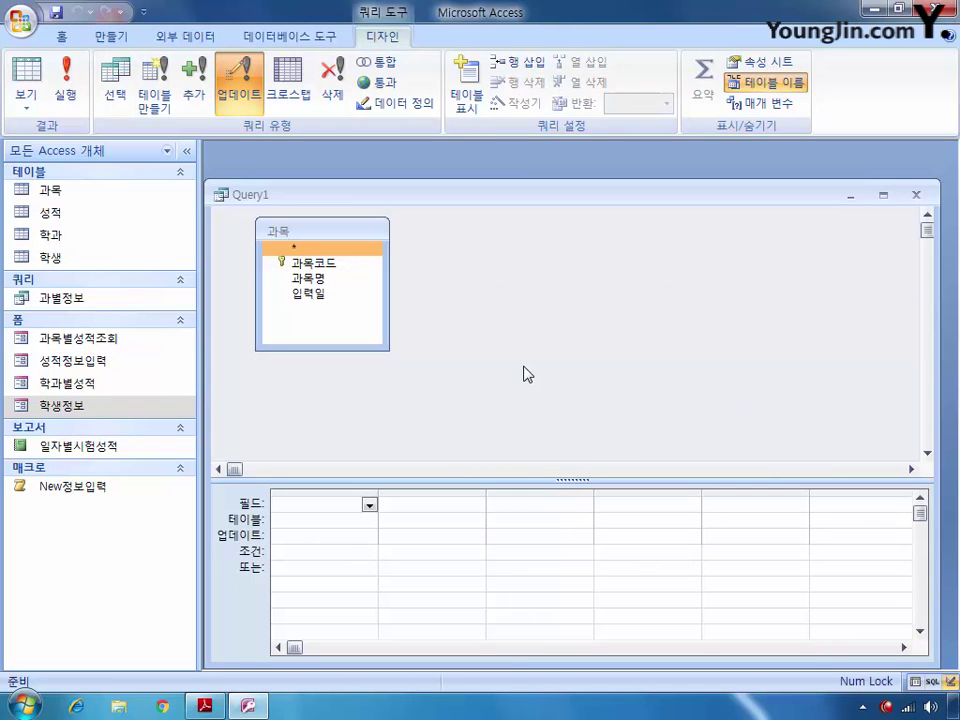
double_click(318, 283)
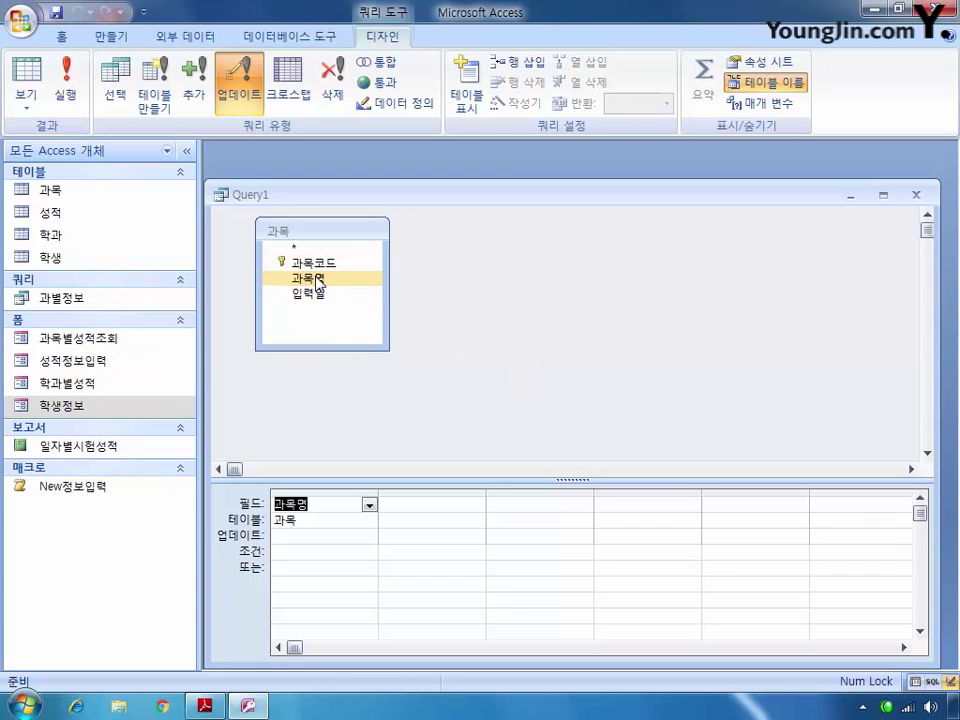
Set the update value of the 과목명 field to [과목명] & "(휴강)".
left_click(297, 540)
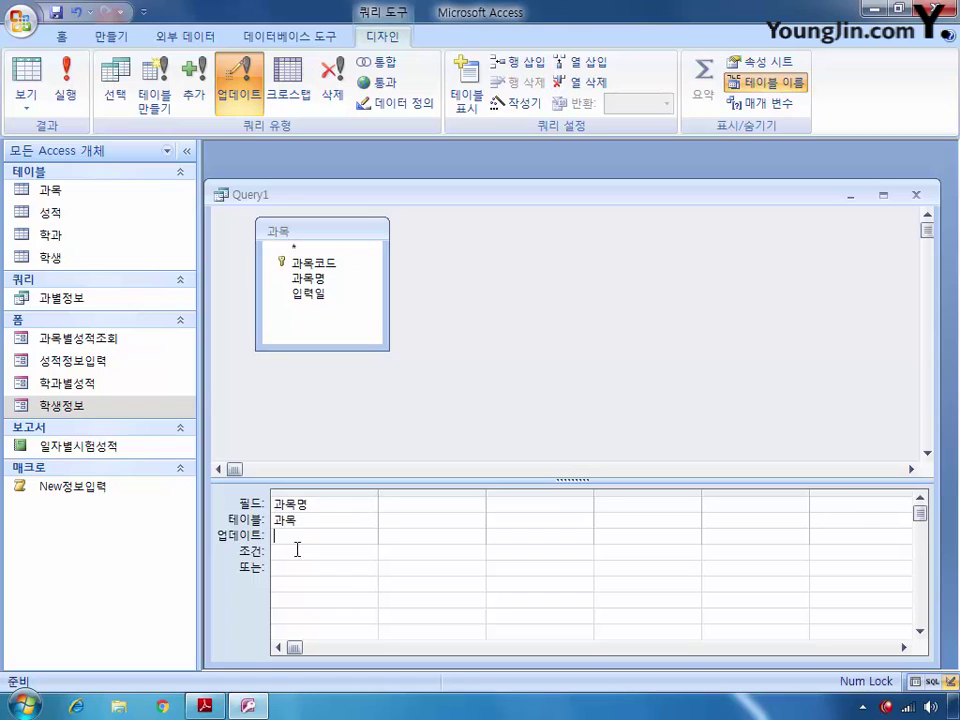
type("[과목")
type("명]")
type(" & ")
type("'")
type("(")
type("gb")
type("강")
type(")")
Add the expression Right([과목코드],1) as the second query column with the criterion "3".
left_click(424, 510)
type("ㄱ")
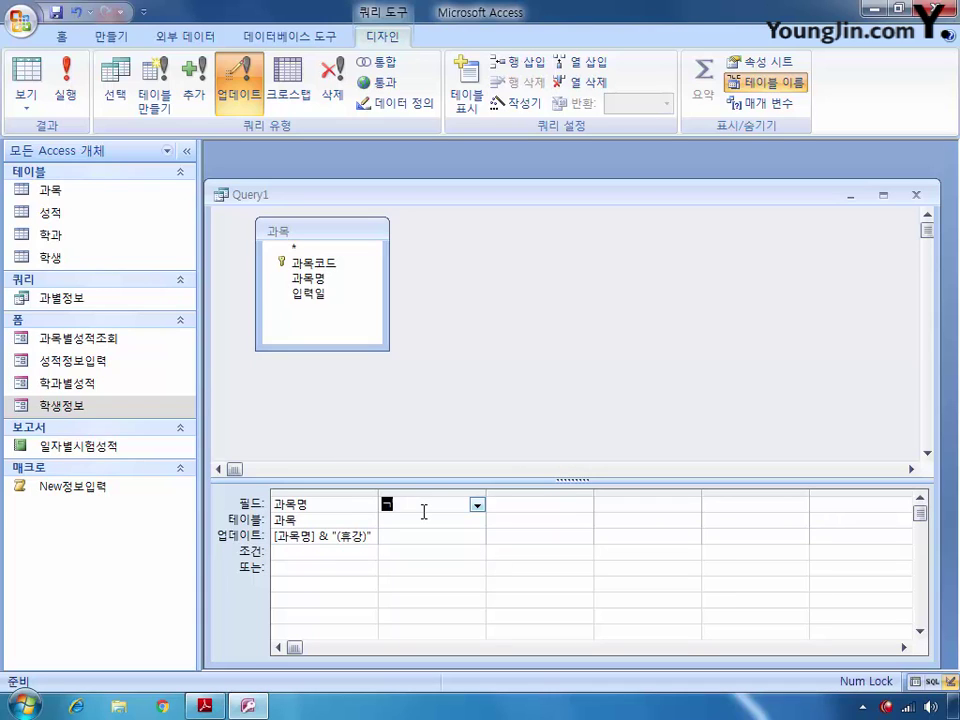
key("BackSpace")
key("BackSpace")
key("Hangul")
type("right([")
key("Hangul")
type("ㄱ과목코드],1)")
left_click(416, 553)
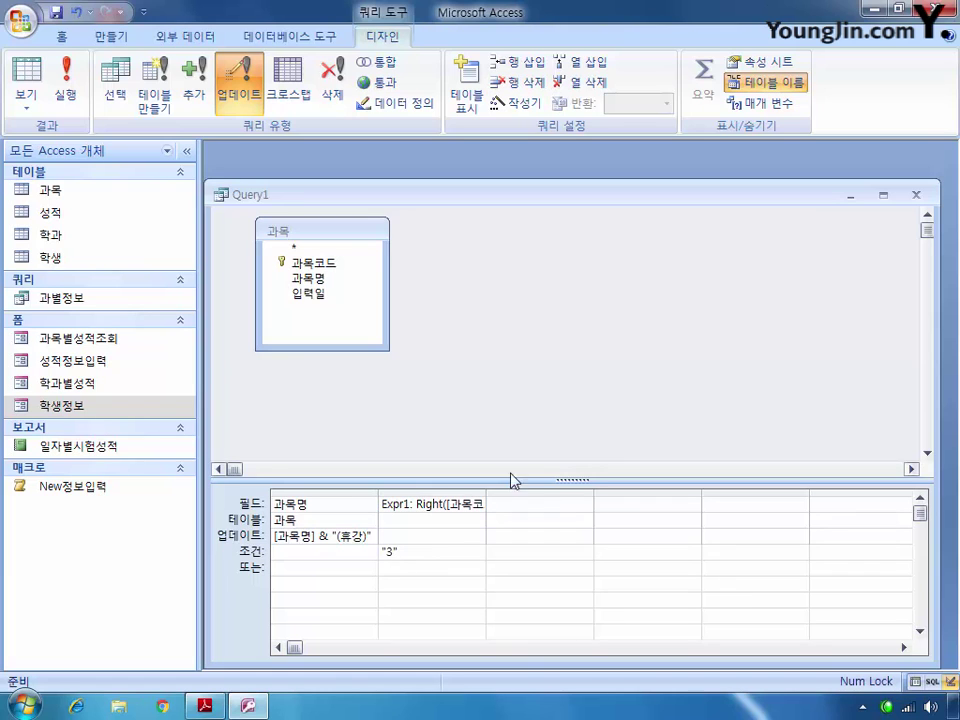
Close the update query and save it as 과목명수정.
left_click(915, 195)
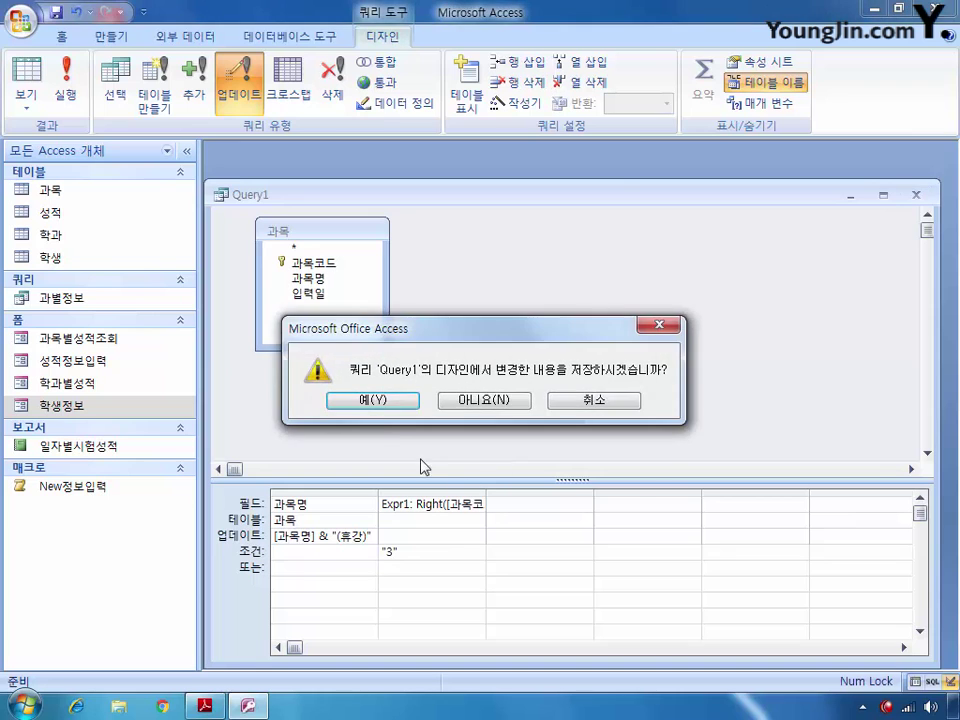
left_click(372, 399)
type("과")
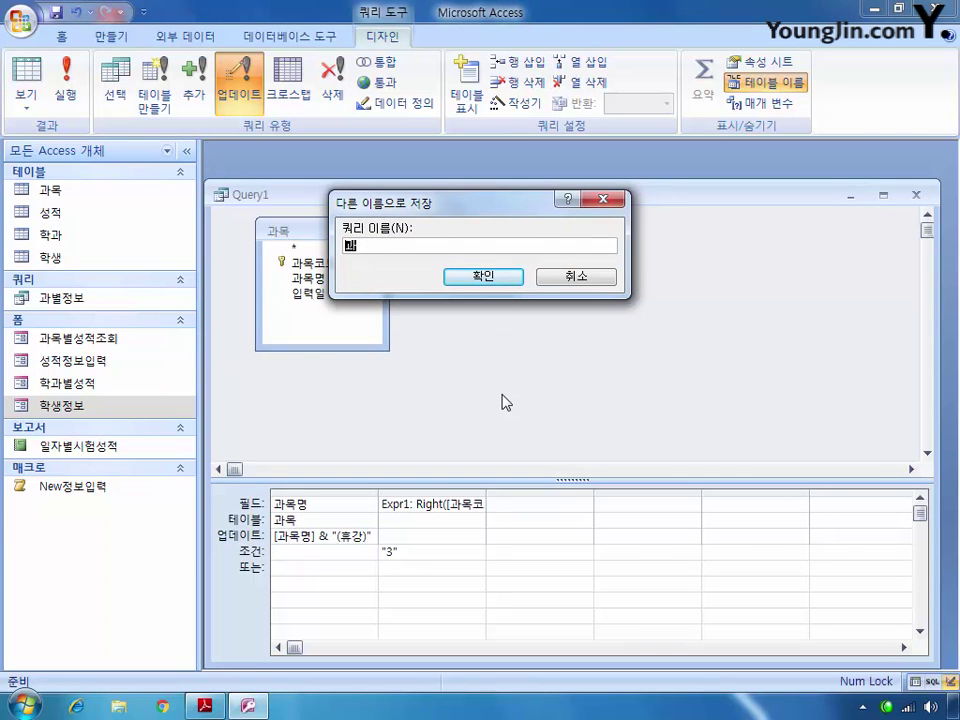
type("목명수정")
key("Return")
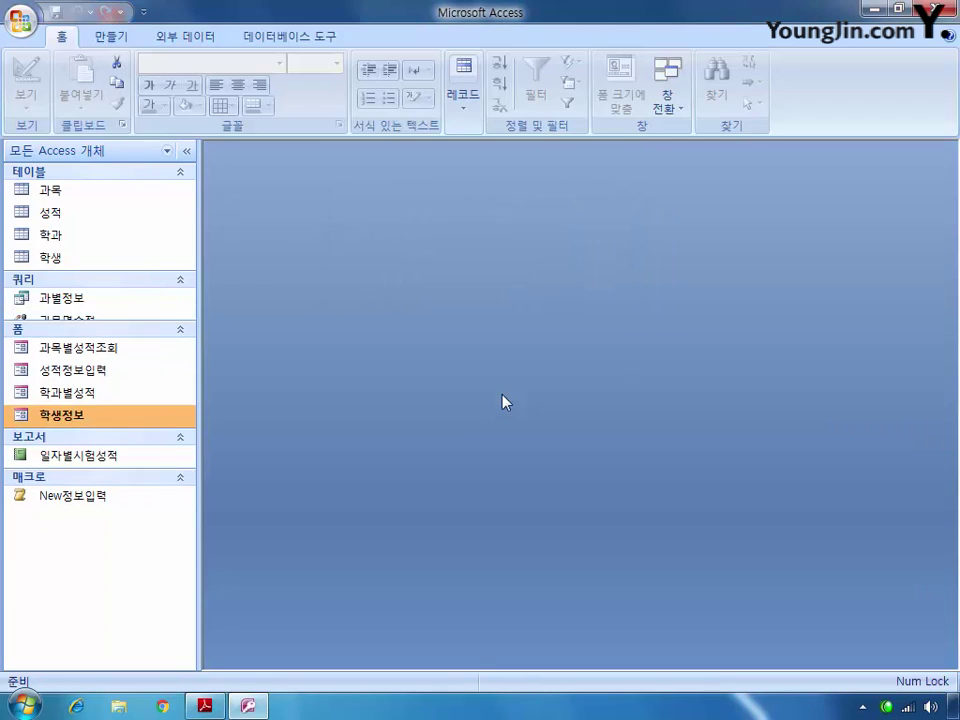
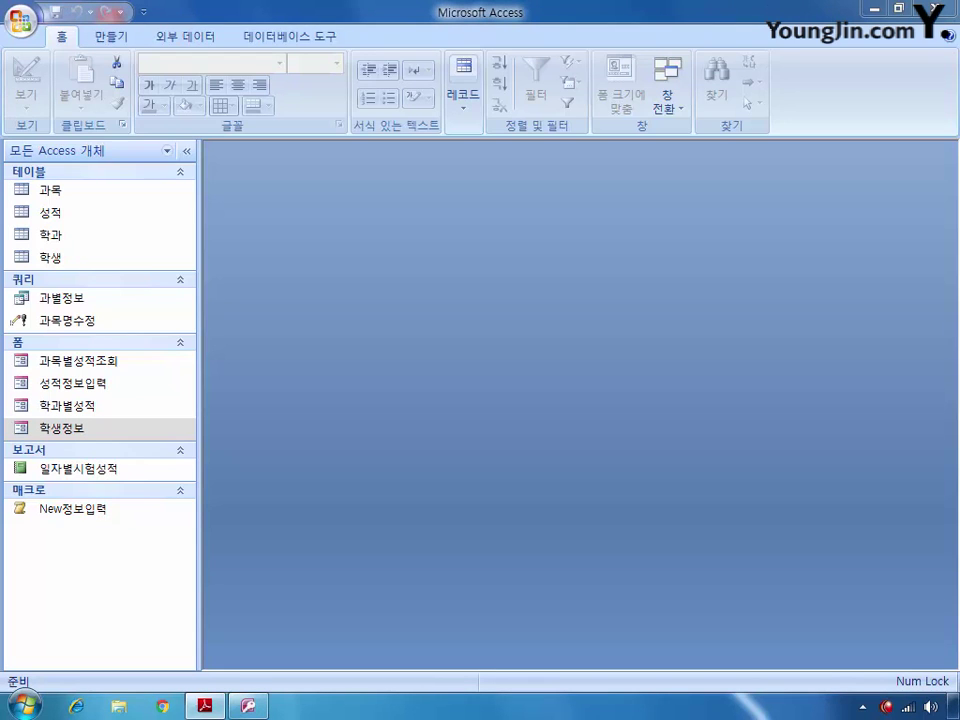
Create another query in Design view with the 과목 and 성적 tables.
left_click(413, 360)
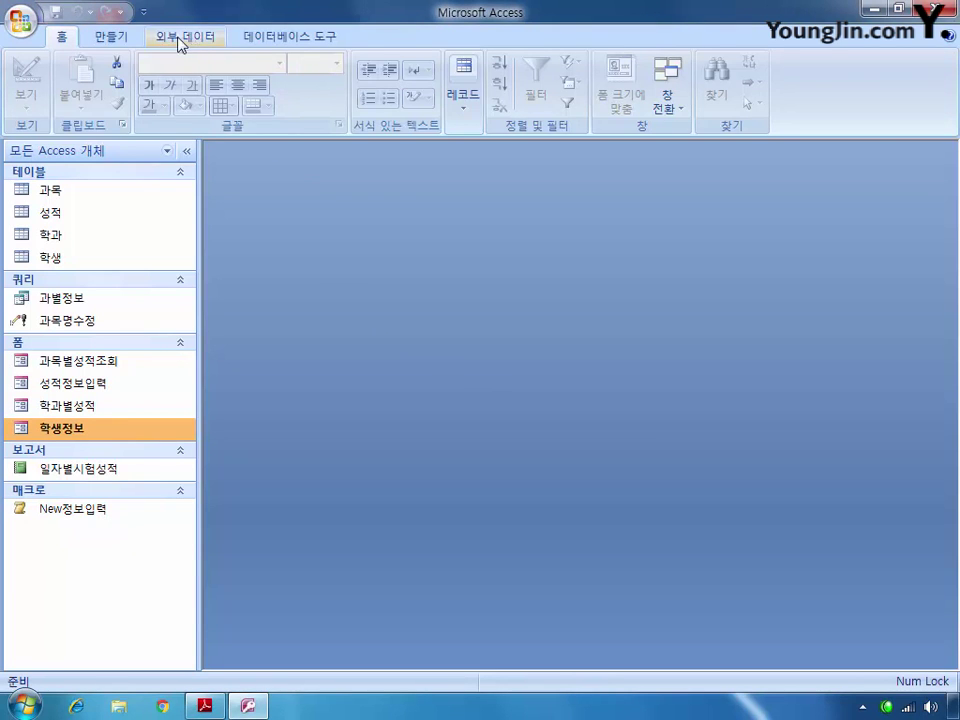
left_click(113, 37)
left_click(818, 85)
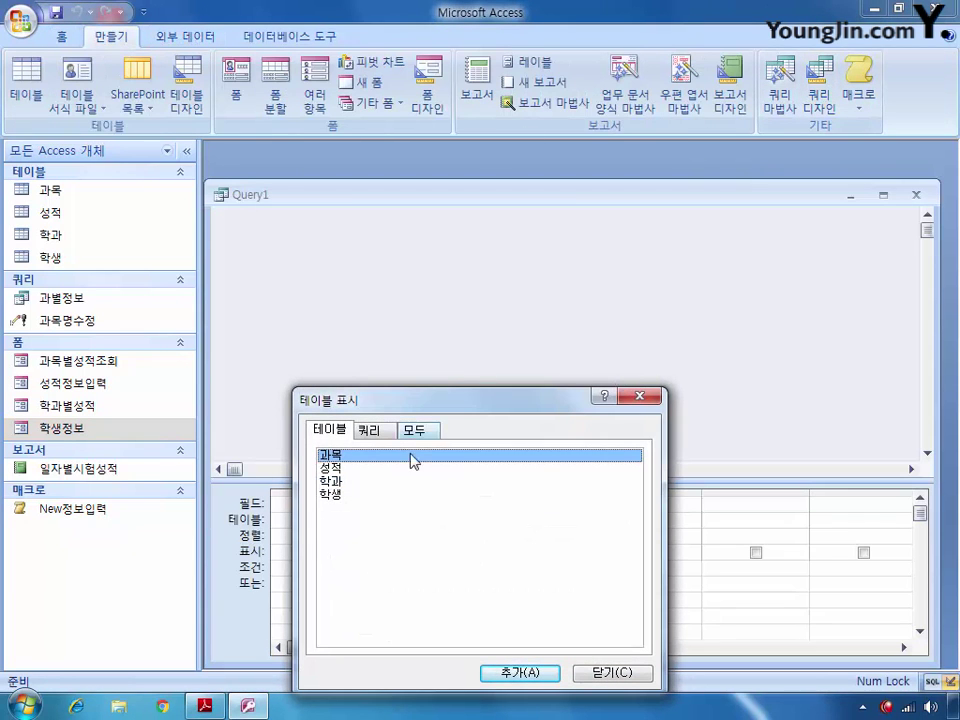
double_click(333, 456)
double_click(333, 467)
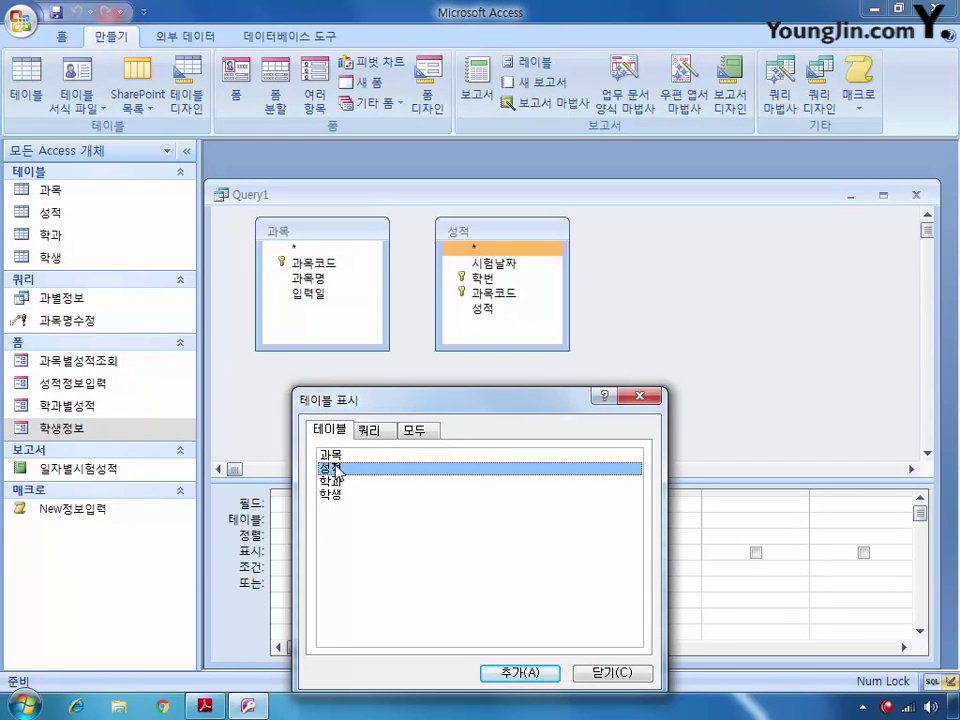
left_click(620, 672)
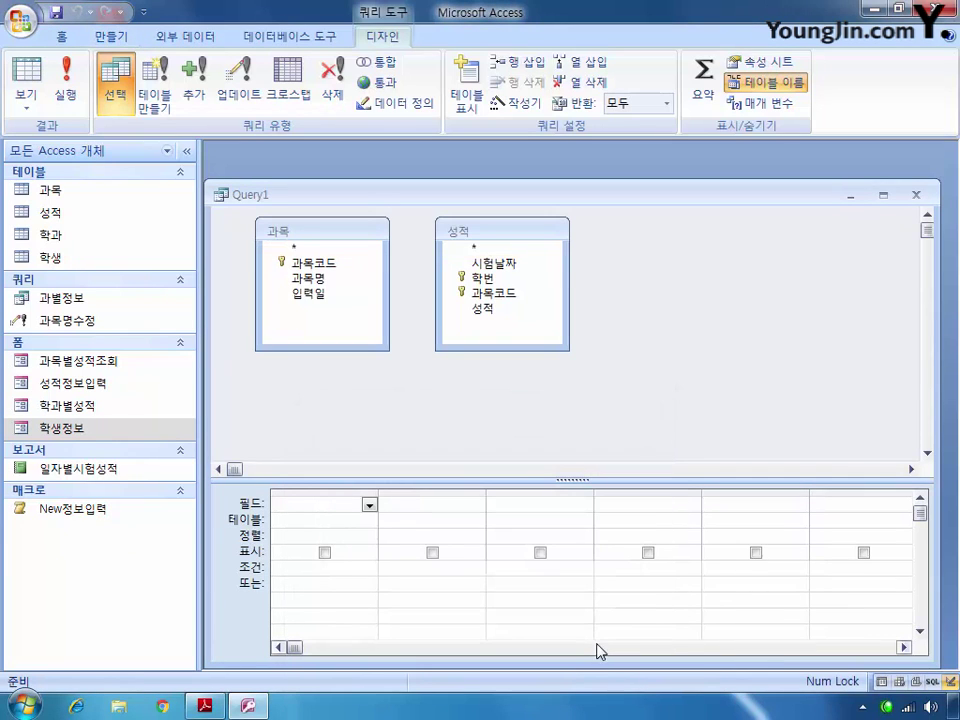
Add the 과목코드, 과목명 and 입력일 fields of the 과목 table to the query grid.
left_click(336, 265)
double_click(334, 264)
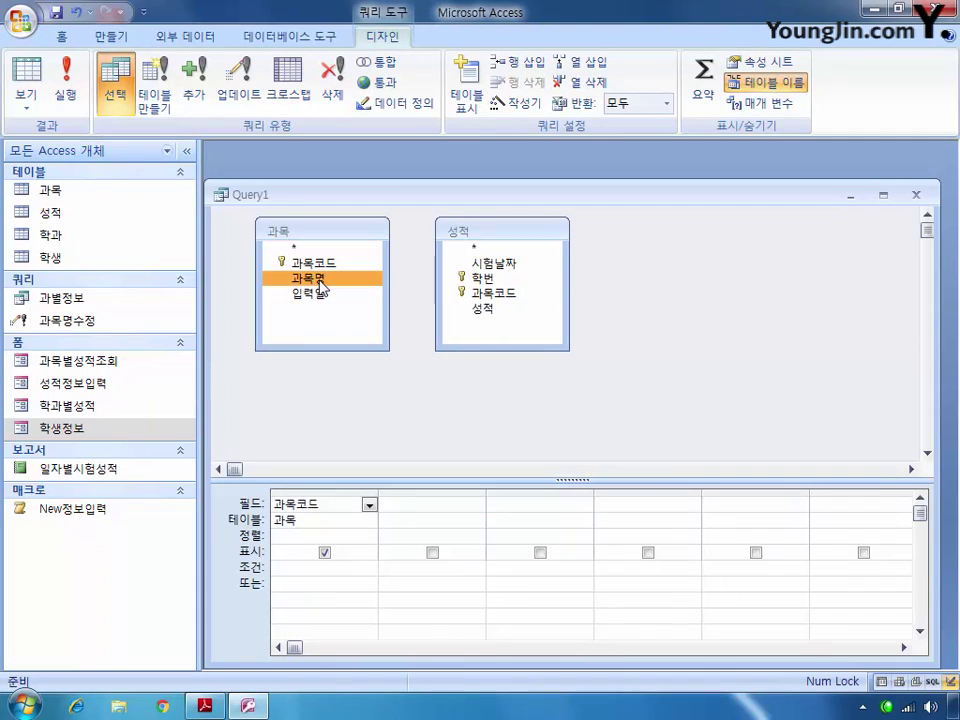
double_click(322, 279)
left_click(318, 296)
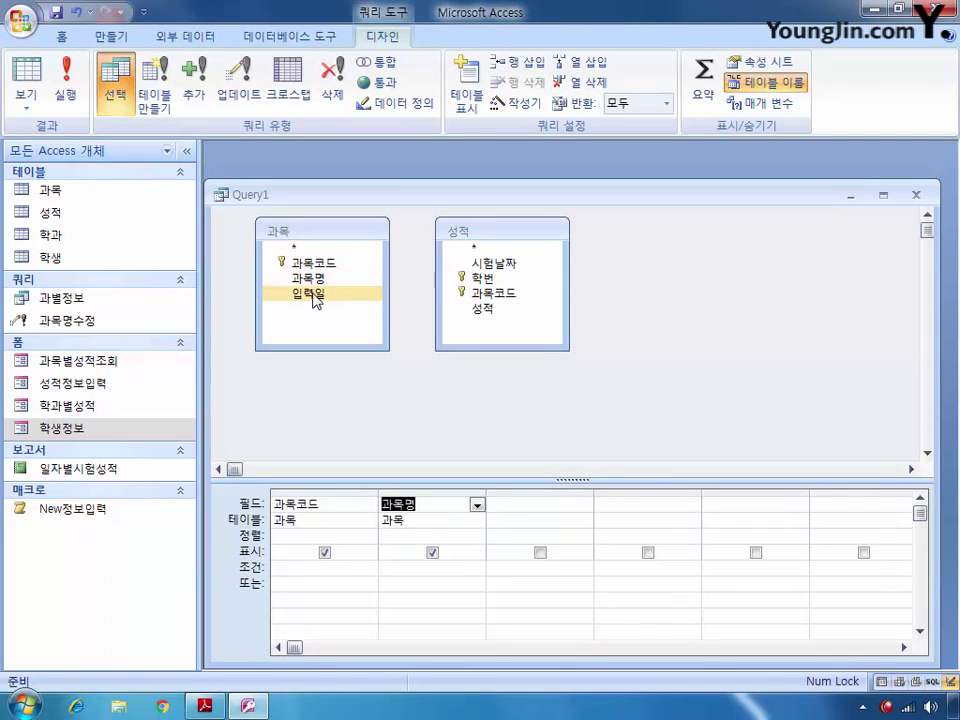
double_click(315, 297)
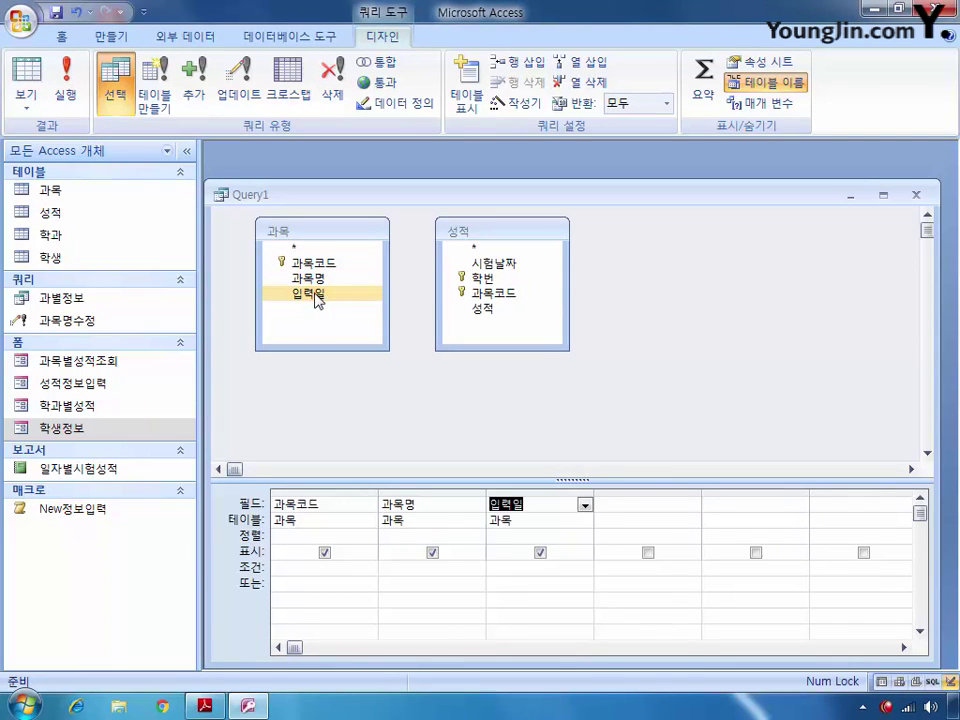
Add 과목코드 from the 성적 table as a hidden fourth column with the criterion is null.
left_click_drag(466, 294, 648, 563)
left_click(648, 552)
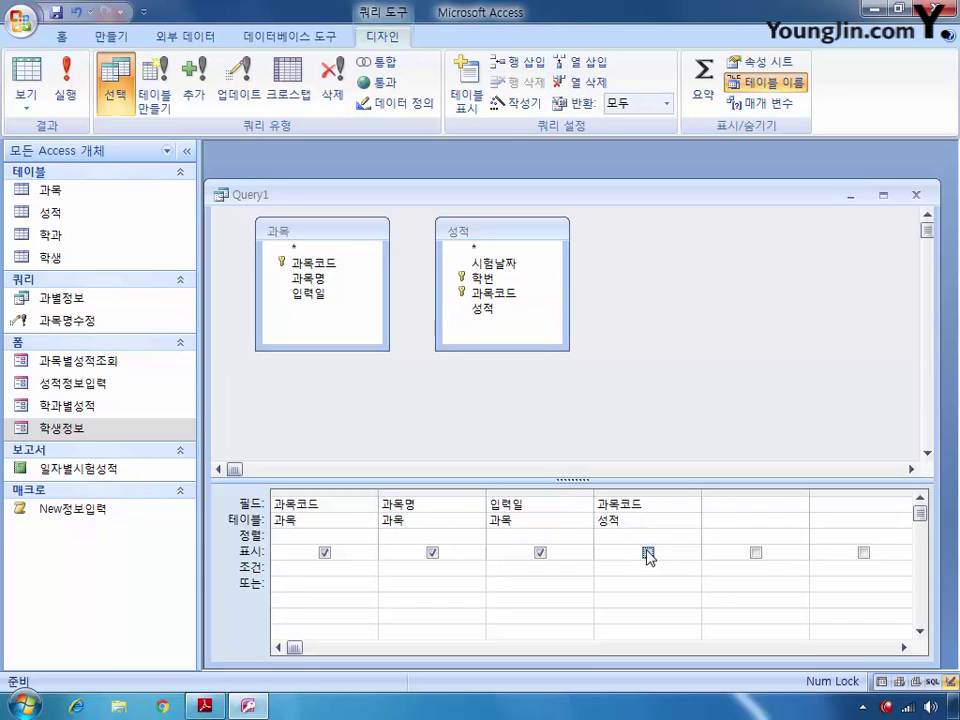
type("ㅇ")
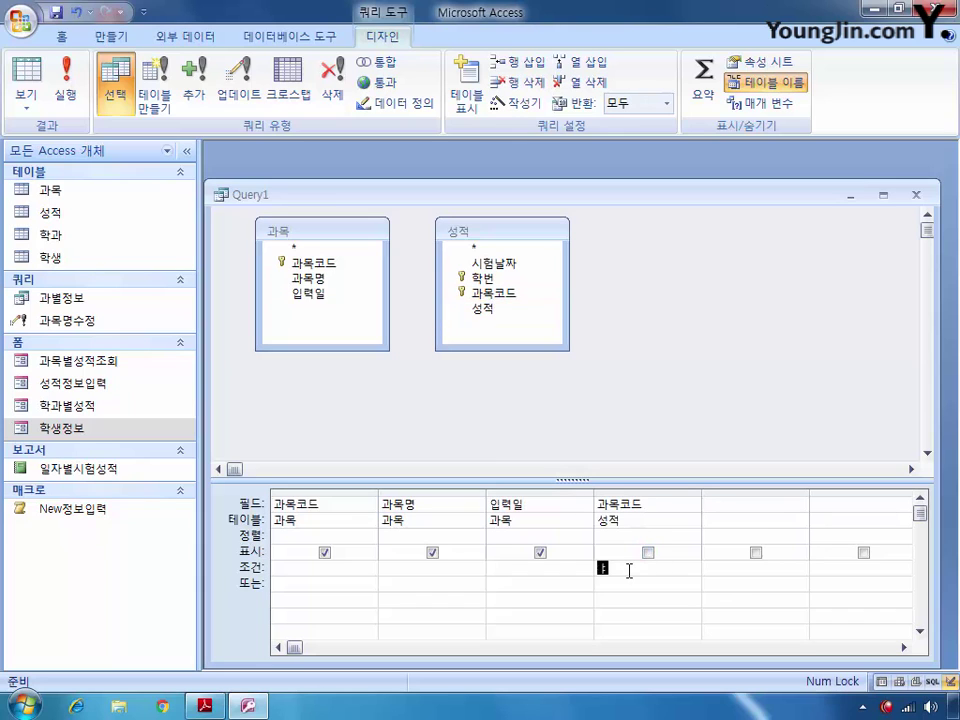
key("BackSpace")
type("is null")
Close the query and save it as 삭제목록.
left_click(915, 195)
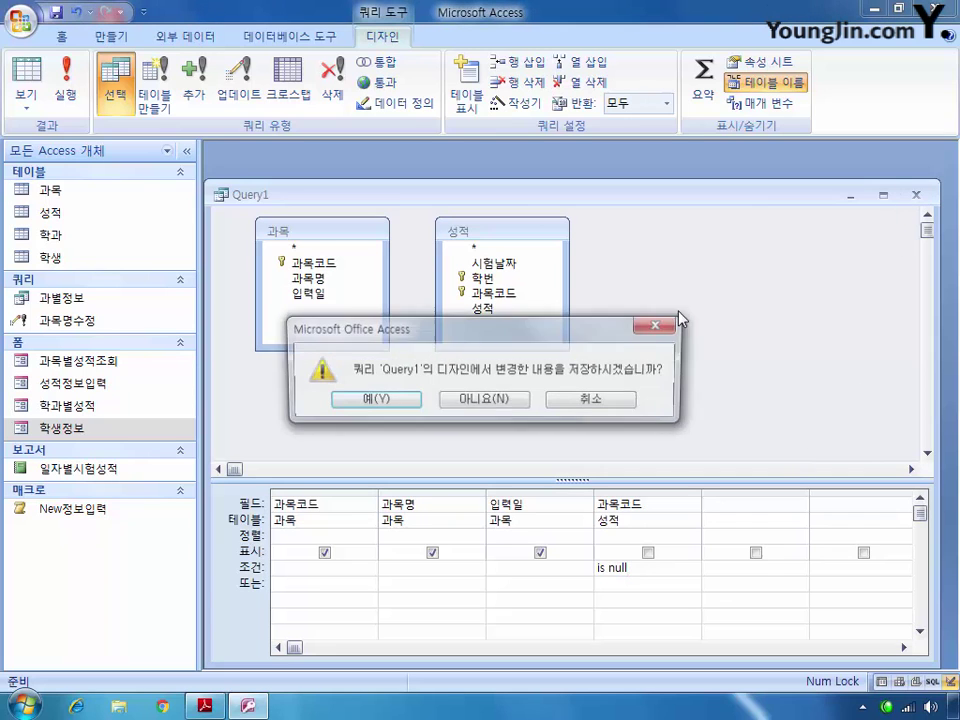
left_click(372, 399)
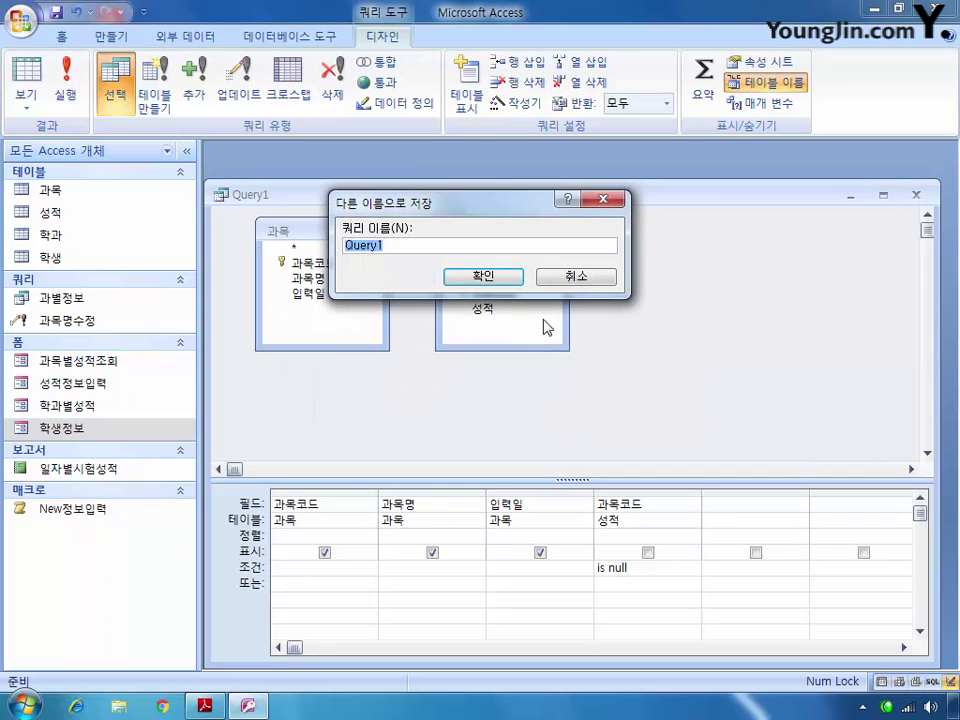
type("tjdwjr")
key("BackSpace")
key("BackSpace")
key("BackSpace")
key("BackSpace")
key("BackSpace")
key("BackSpace")
type("삭")
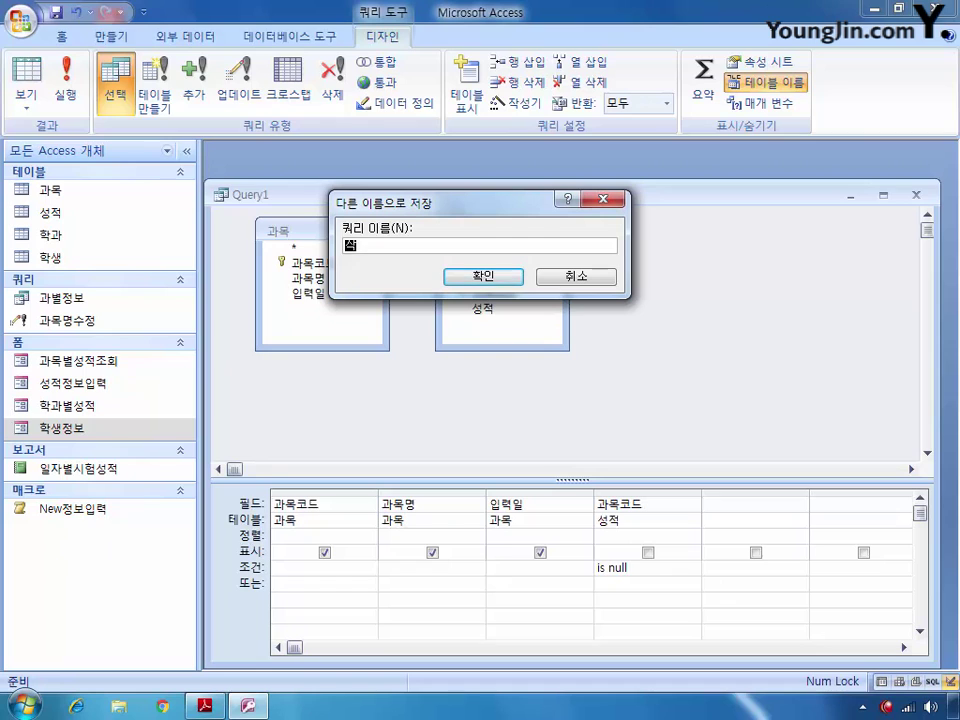
type("제목록")
key("Return")
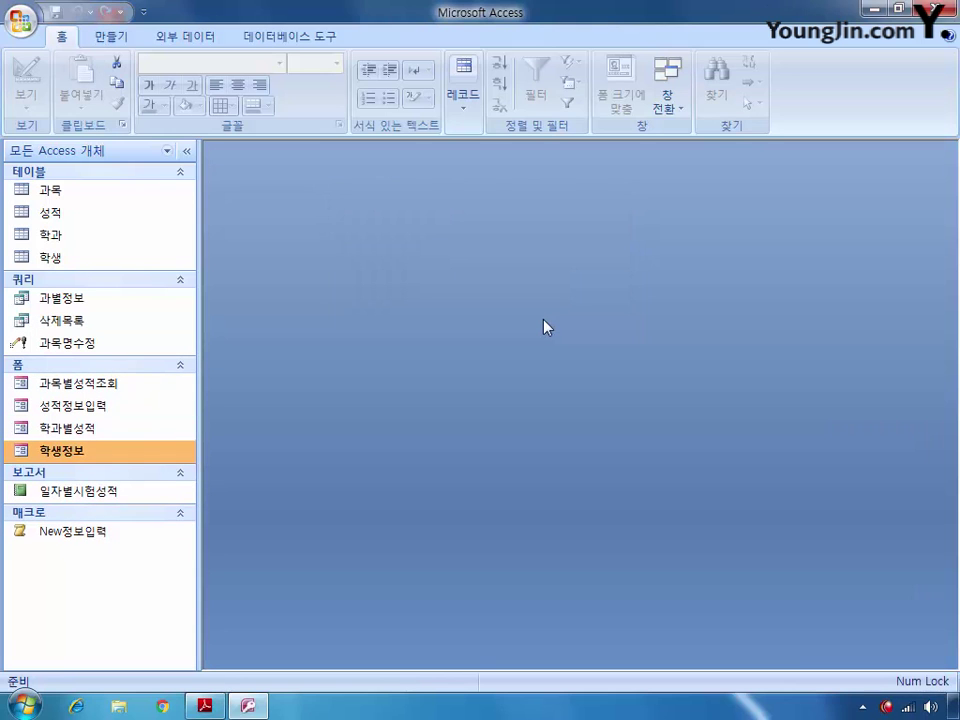
Open the 학생정보 form in Design view and show its property sheet.
right_click(85, 451)
left_click(174, 260)
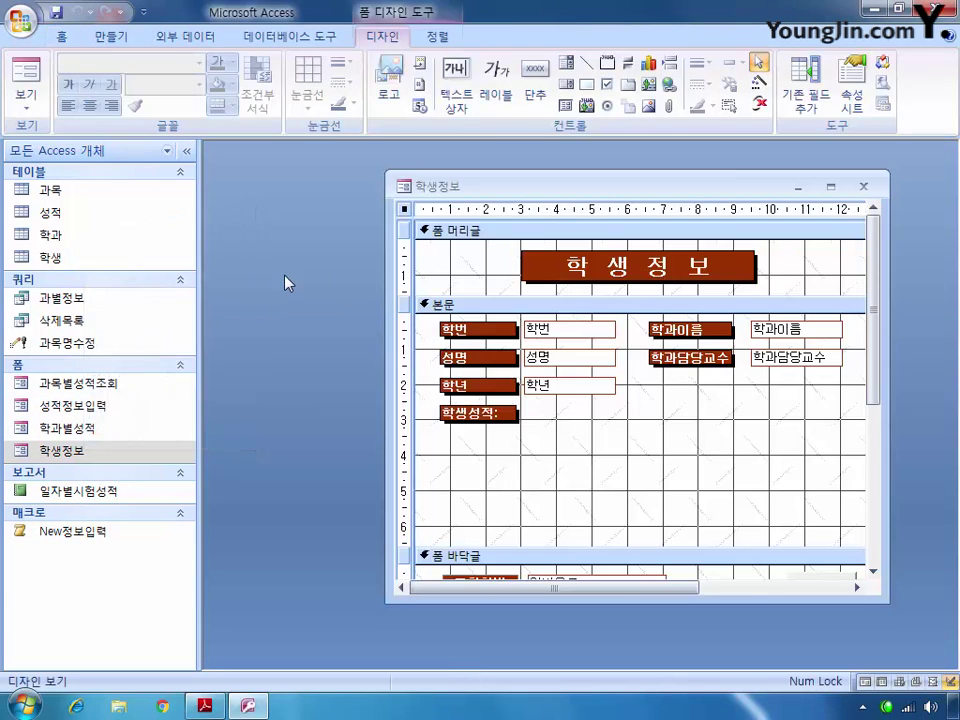
left_click(851, 88)
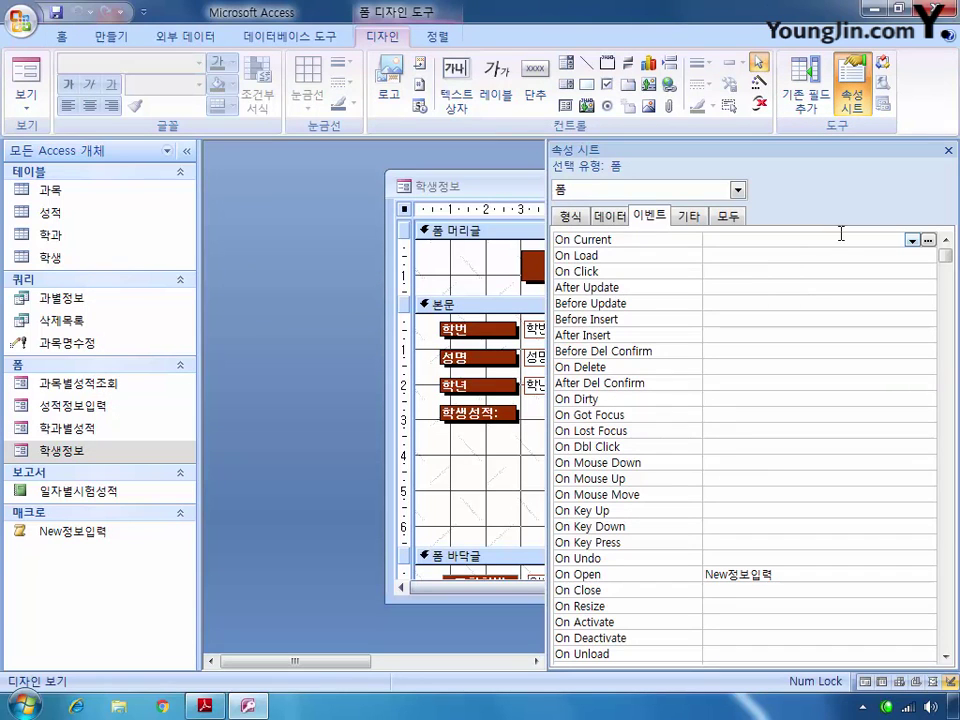
Create an event procedure for the On Got Focus event of the txt학번 text box and open its code.
left_click(737, 189)
left_click_drag(739, 222, 741, 243)
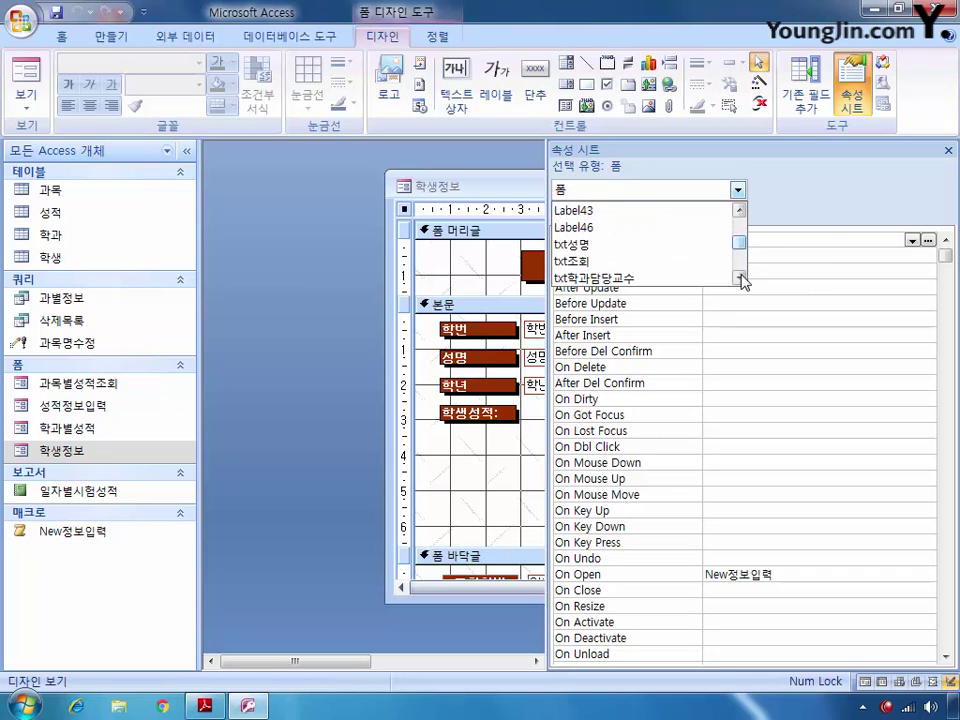
left_click(742, 279)
left_click(742, 279)
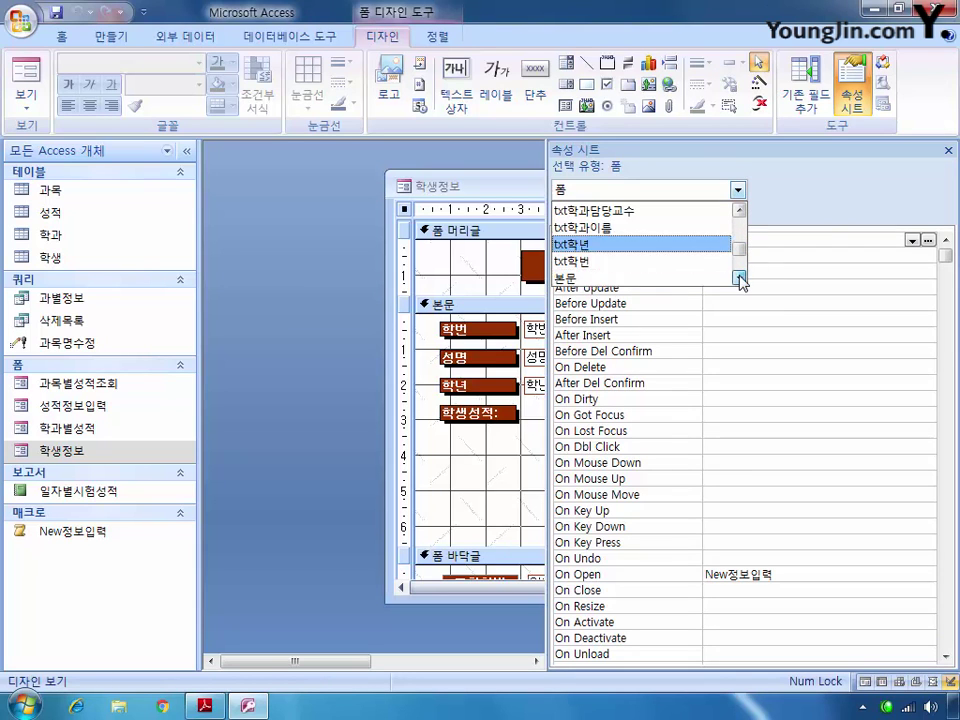
left_click(688, 262)
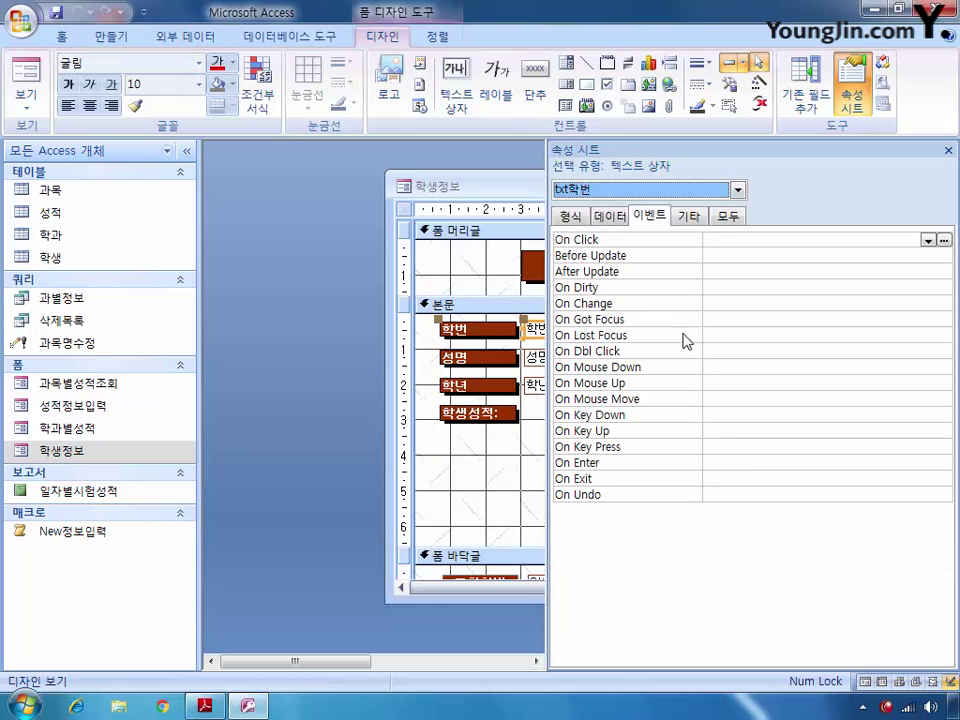
left_click(733, 319)
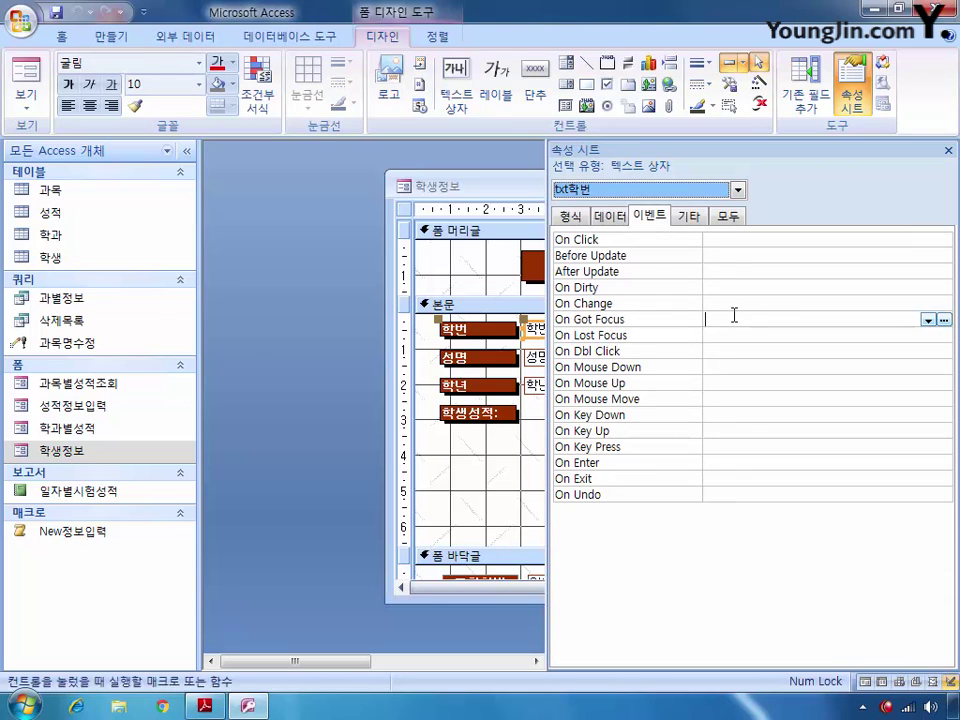
left_click(928, 320)
left_click(895, 336)
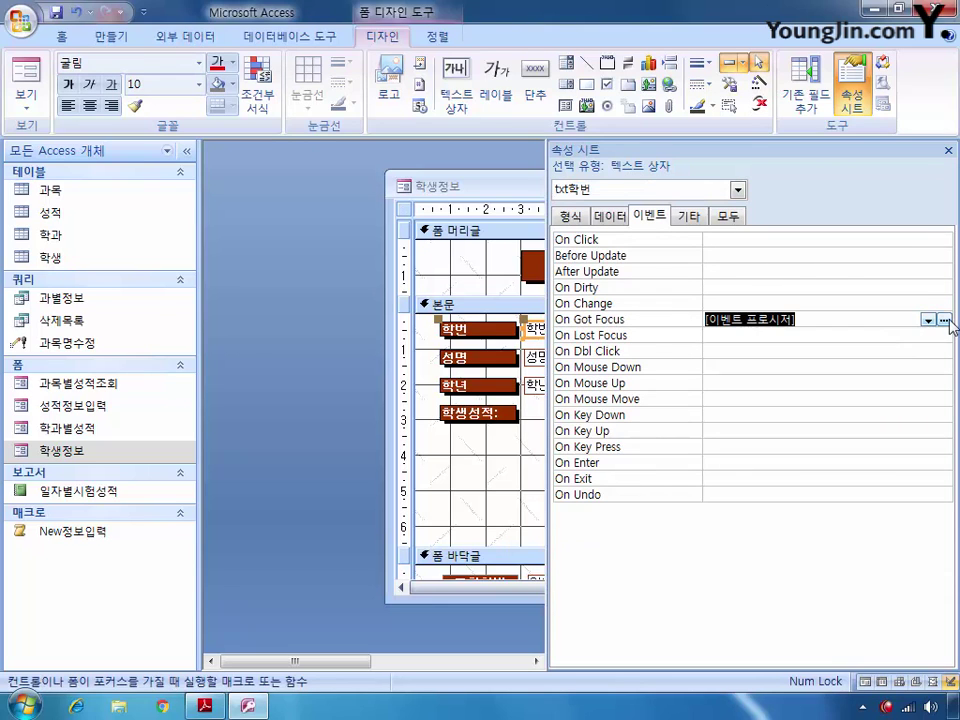
left_click(944, 320)
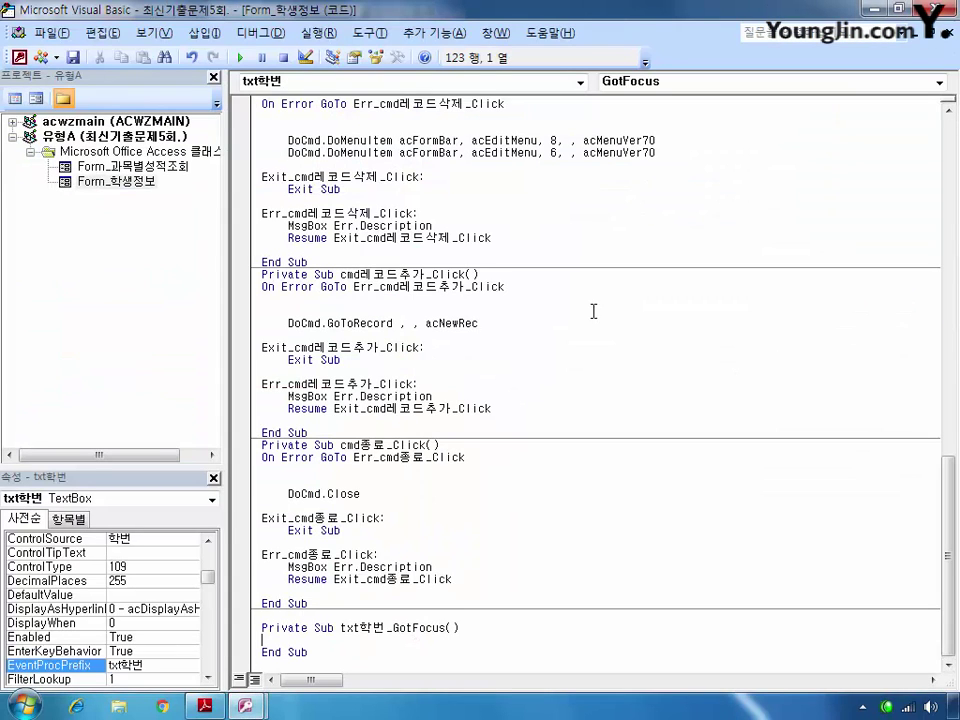
Insert several blank lines in the body of the txt학번_GotFocus procedure.
key("Return")
key("Return")
key("Return")
key("Return")
key("Return")
key("Return")
key("Return")
key("Return")
key("Return")
key("Return")
key("Return")
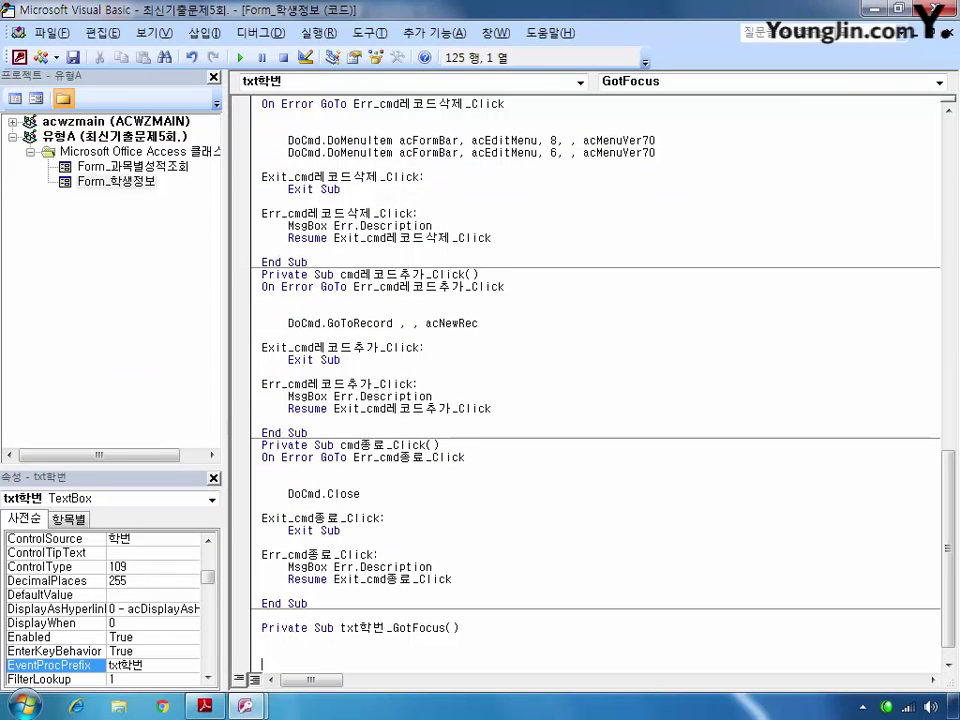
key("Up")
key("Up")
key("Up")
key("Up")
key("Up")
key("Up")
key("Up")
key("Up")
key("Up")
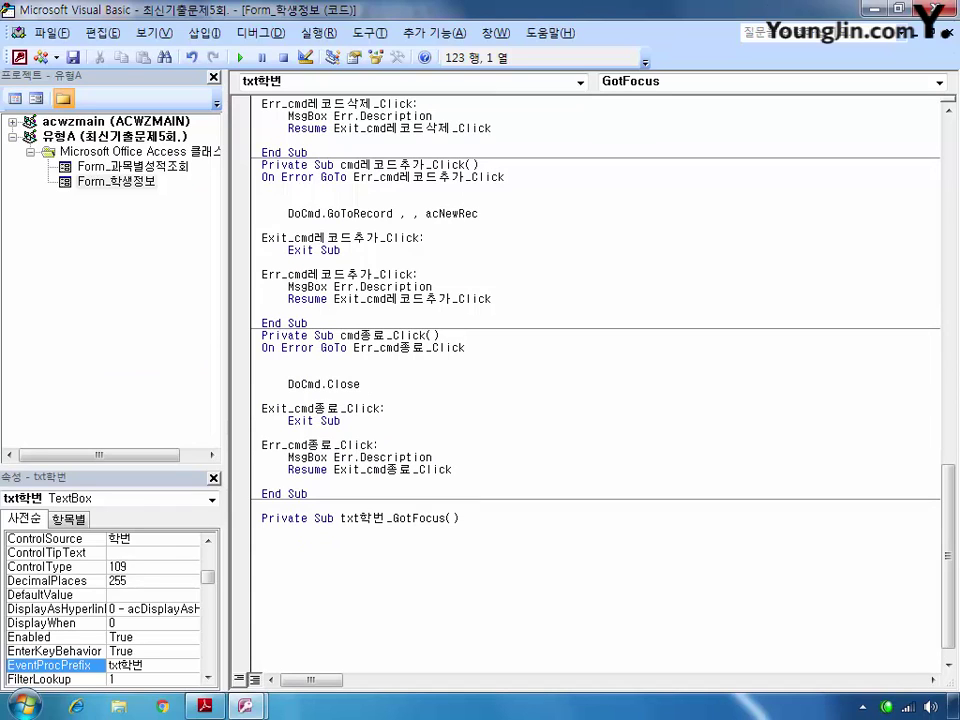
Begin a MsgBox statement in the GotFocus procedure with [성명] & "의 응시횟수.
type("msgbox [")
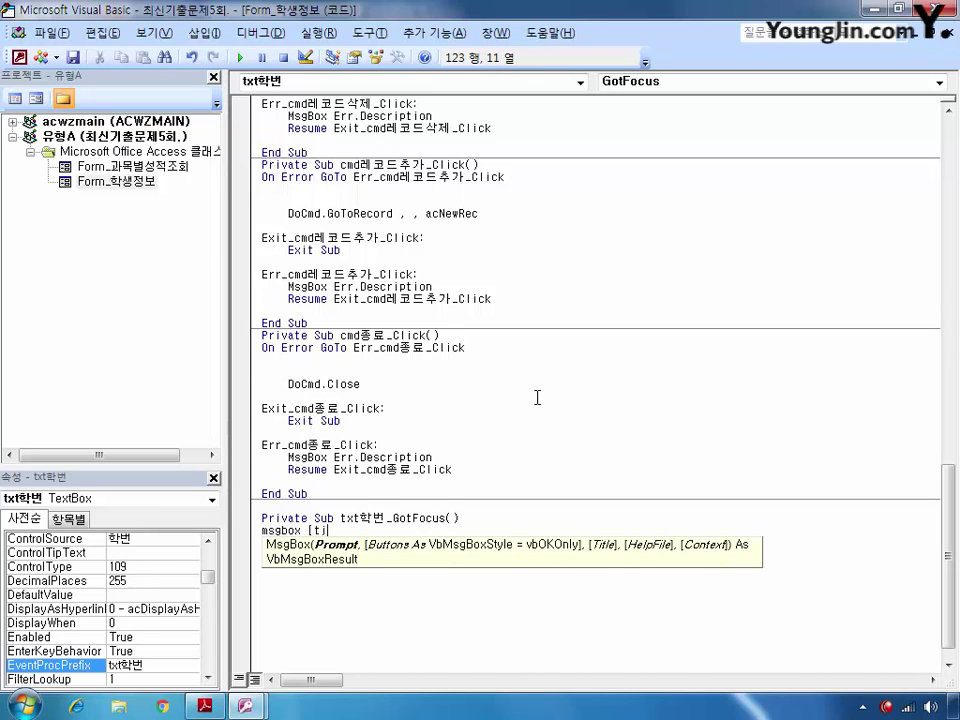
key("BackSpace")
type("[성명] & \"으")
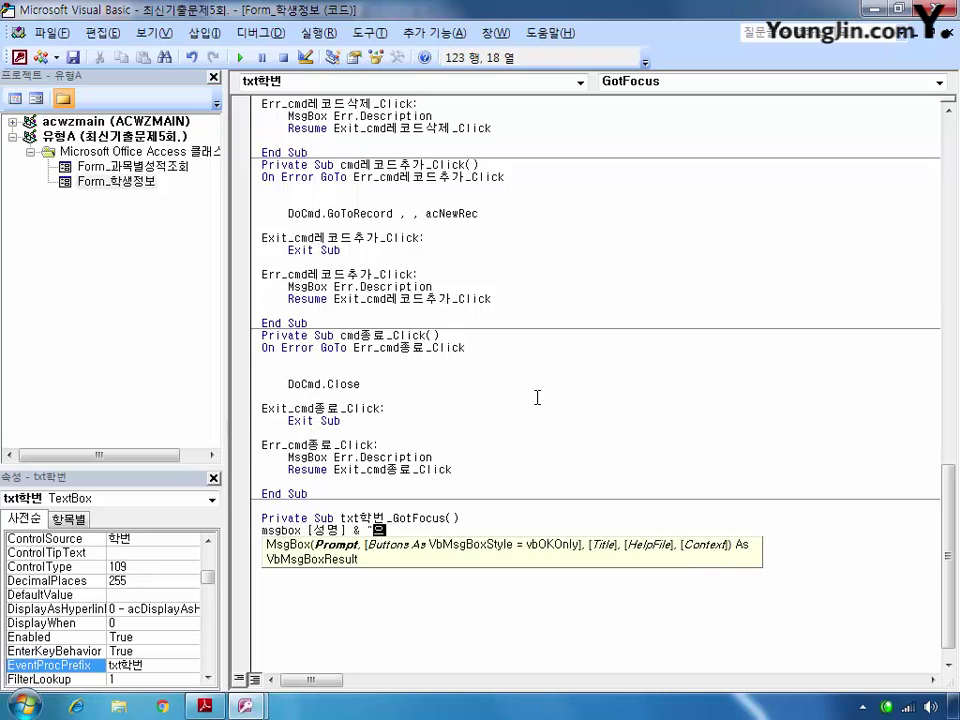
type("ㅣ ㅇ")
key("BackSpace")
key("BackSpace")
key("BackSpace")
type("의 응시횟수")
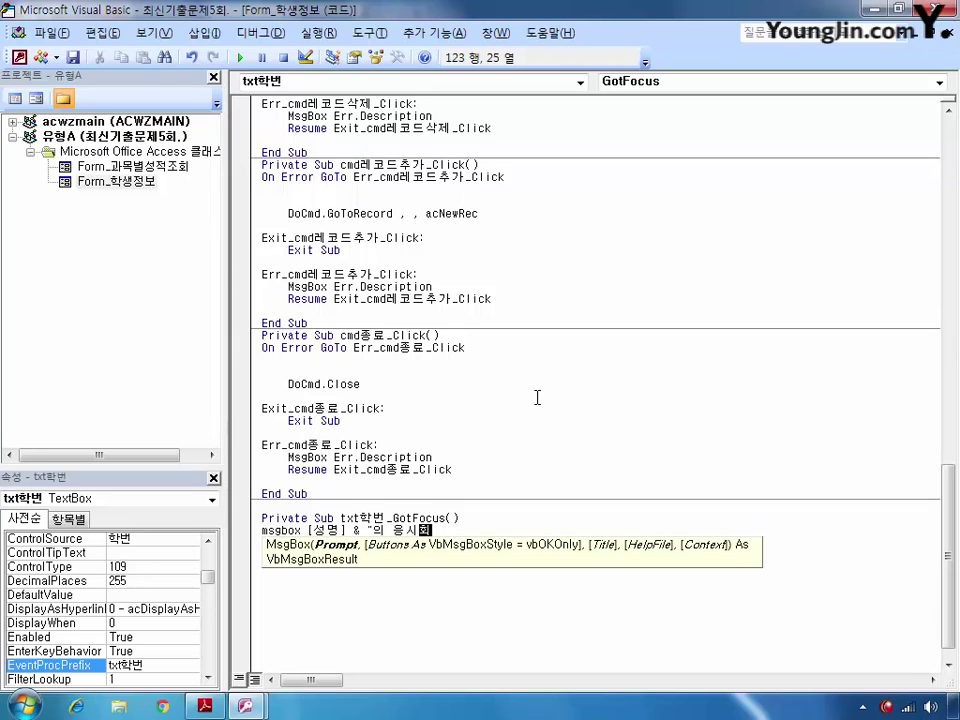
Complete the message text with 는 " & dcount("","", "") & "번째입니다.", leaving the three DCount arguments empty.
type("는 \" & dcount")
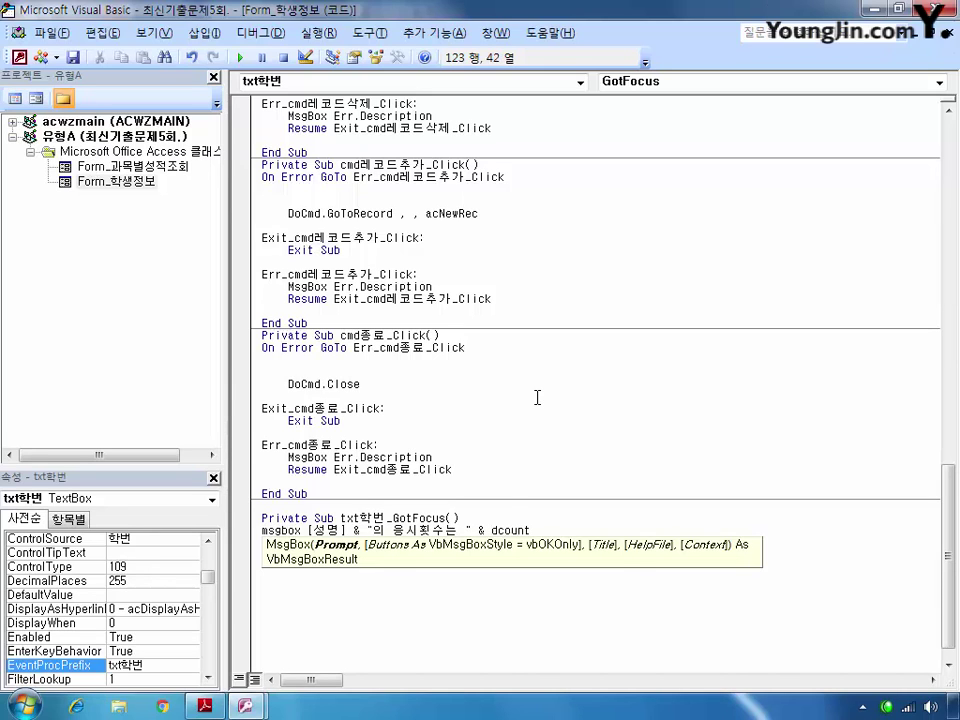
type("(\"\",\"\", \"")
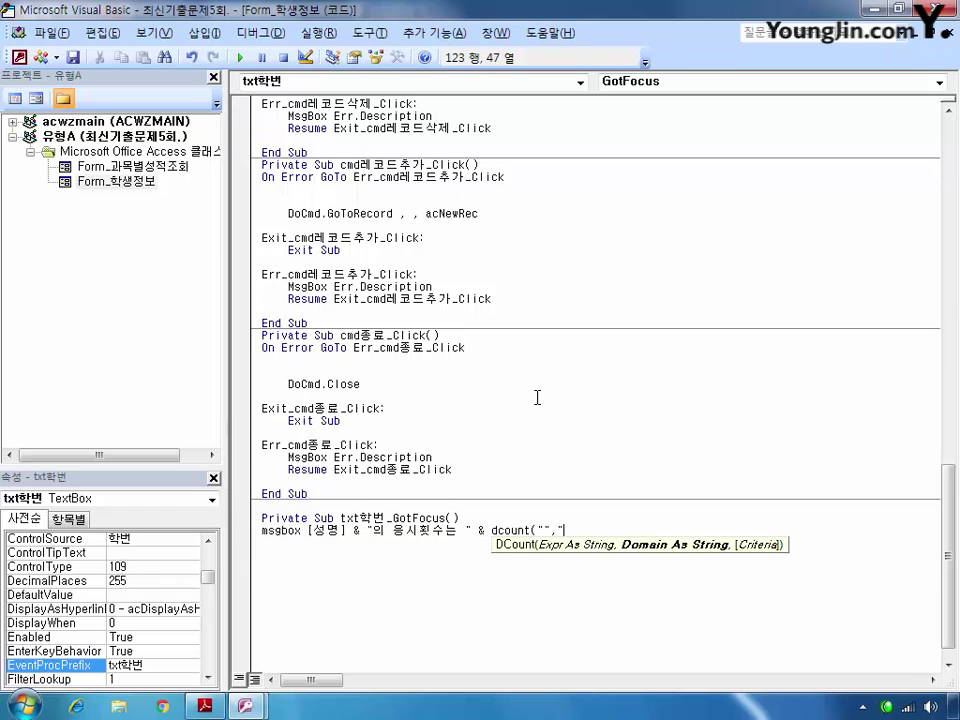
type("\"")
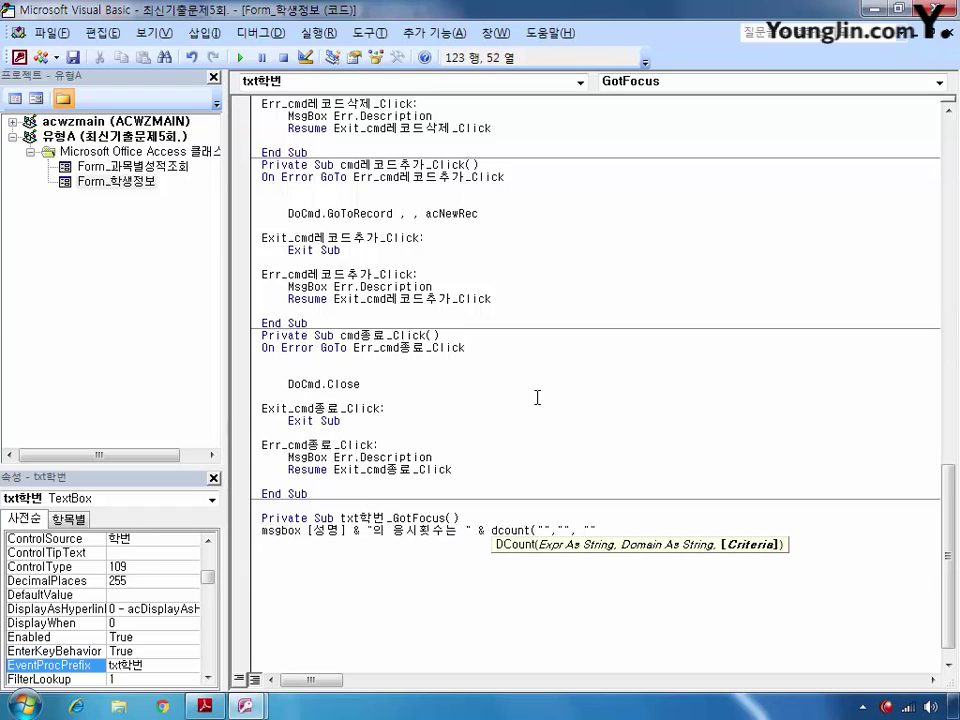
type(") & ")
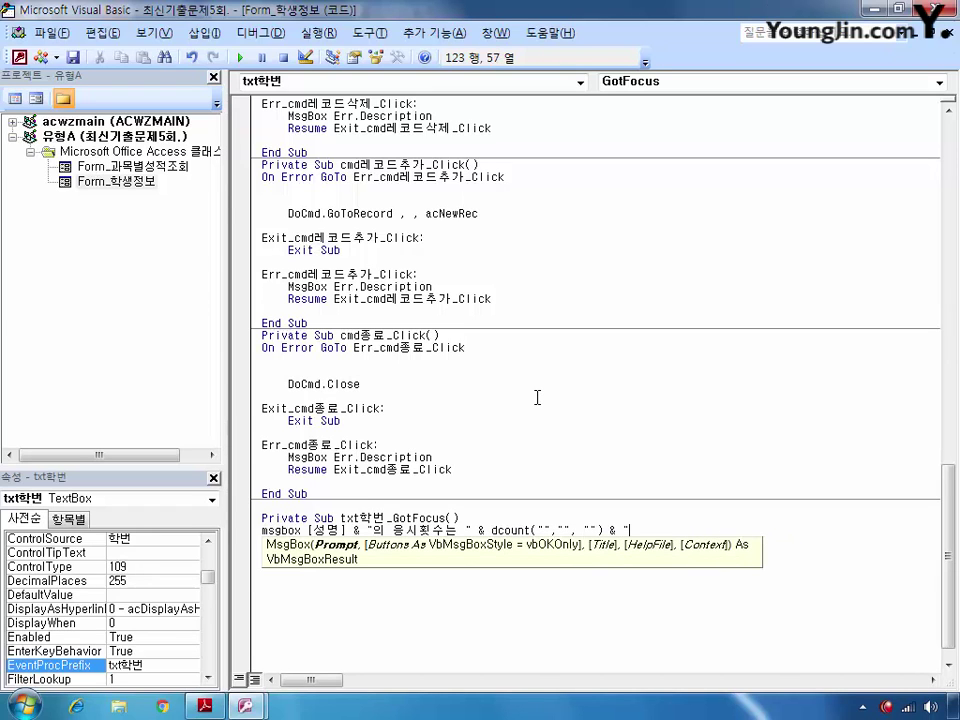
type("\"번째입니다.")
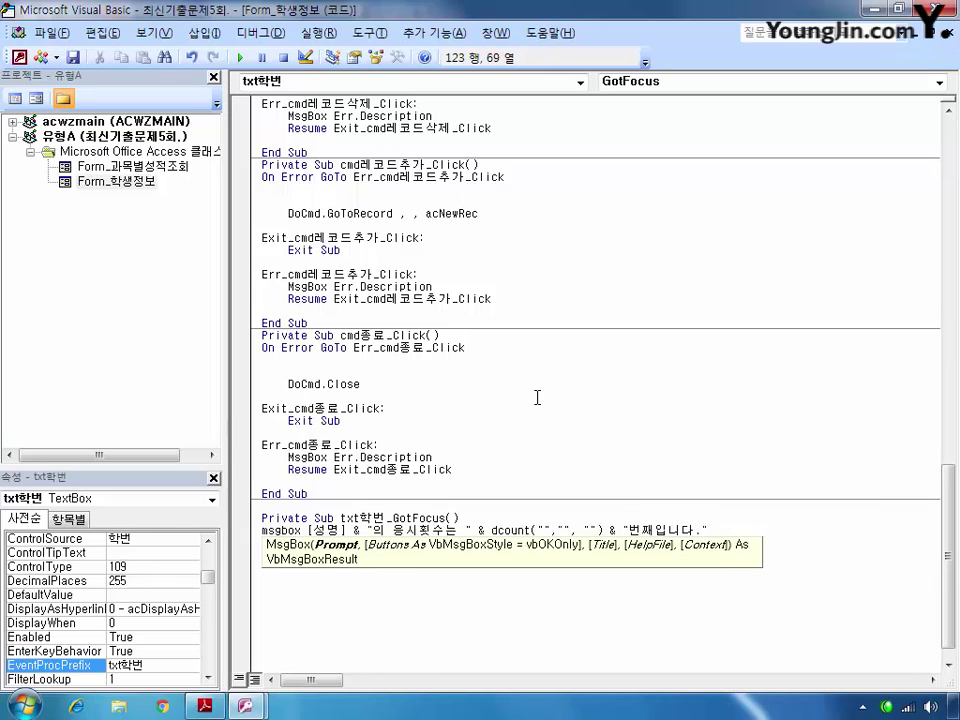
Fill in the DCount expression as [학번] and its domain as 성적.
left_click(548, 530)
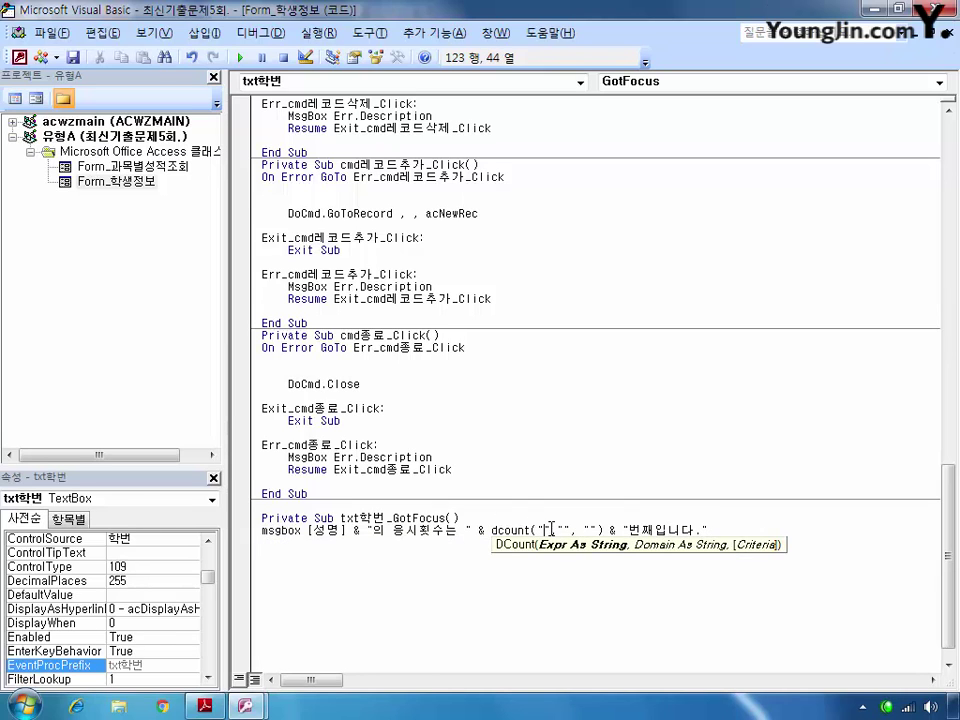
type("[ㅎ")
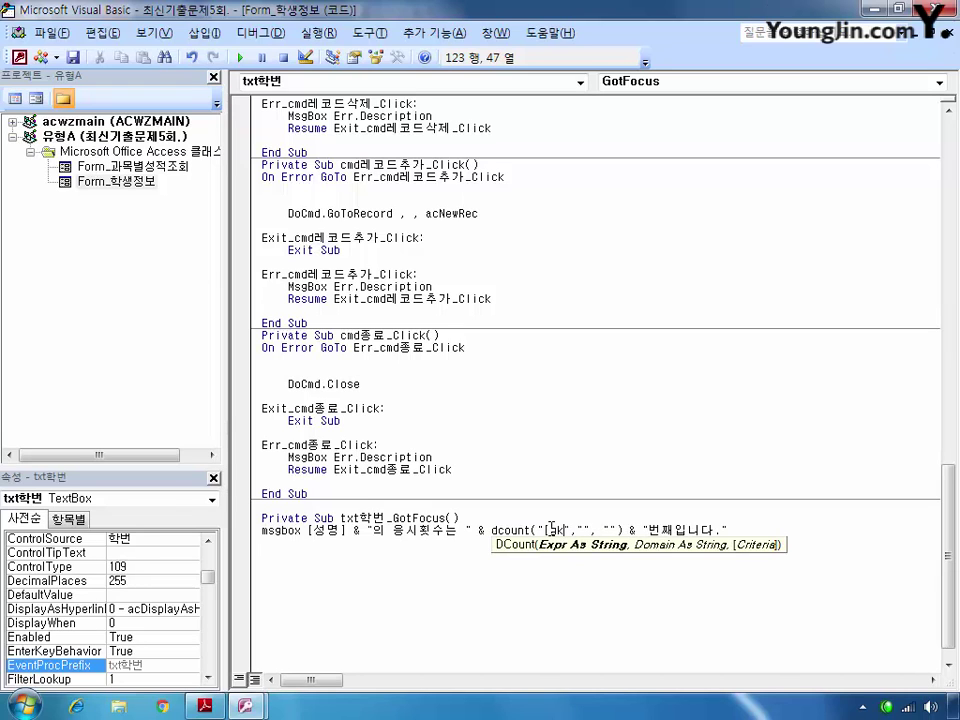
type("ㅏㄱ번")
type("]")
key("Right")
key("Right")
key("Right")
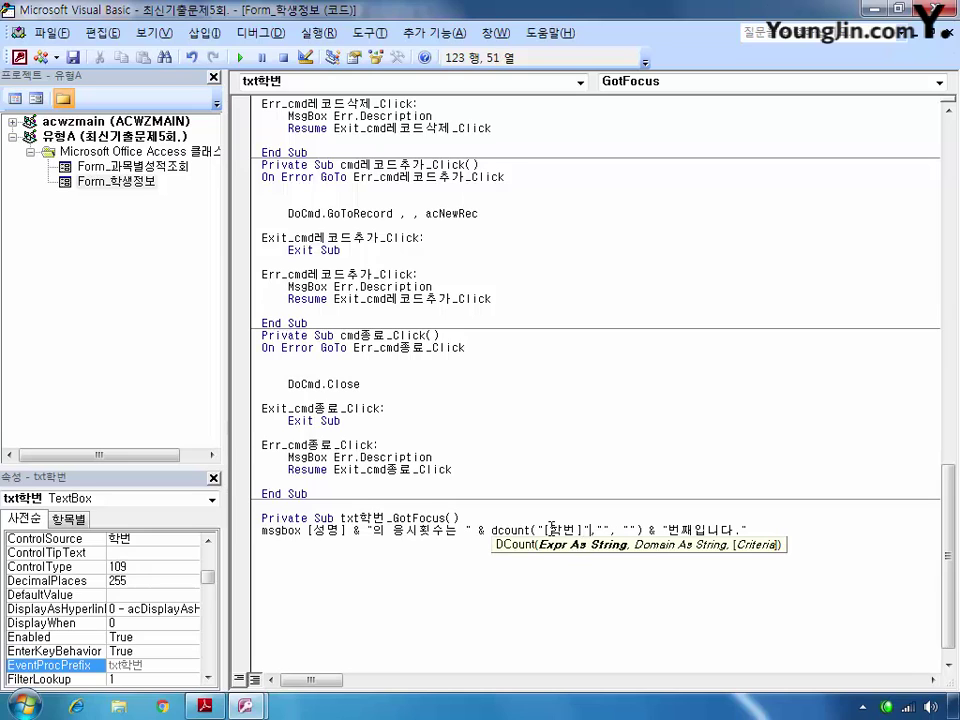
type("ㅅㅓㅇㅈㅓㄱ")
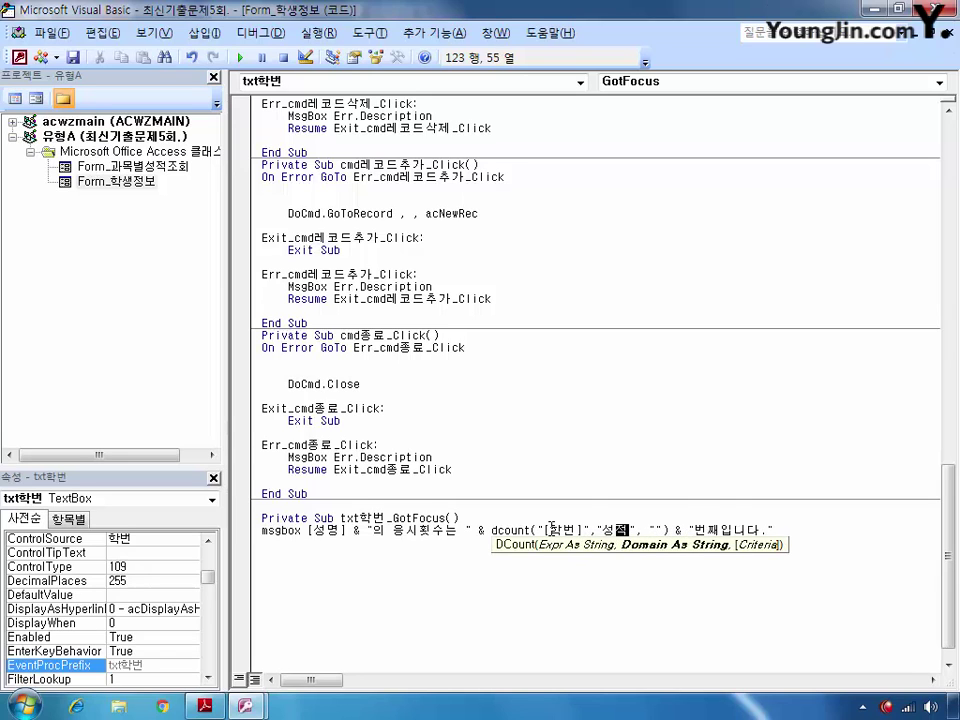
Start the DCount criteria argument with the [학번] field.
key("Right")
key("Right")
key("Right")
key("Right")
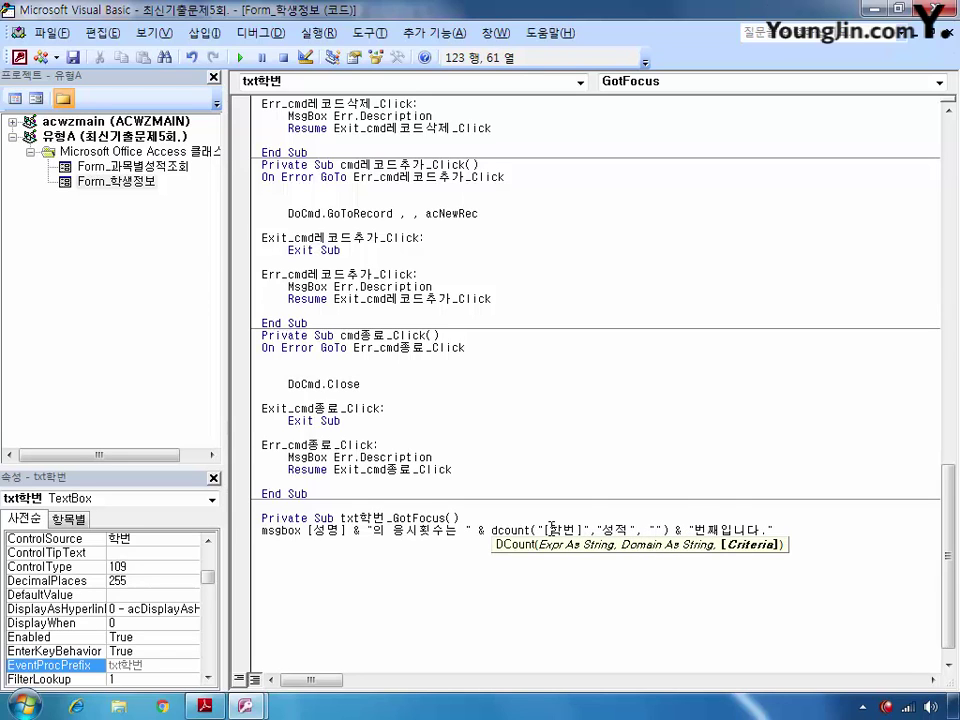
type("[ㅎㅏㄱㅂ")
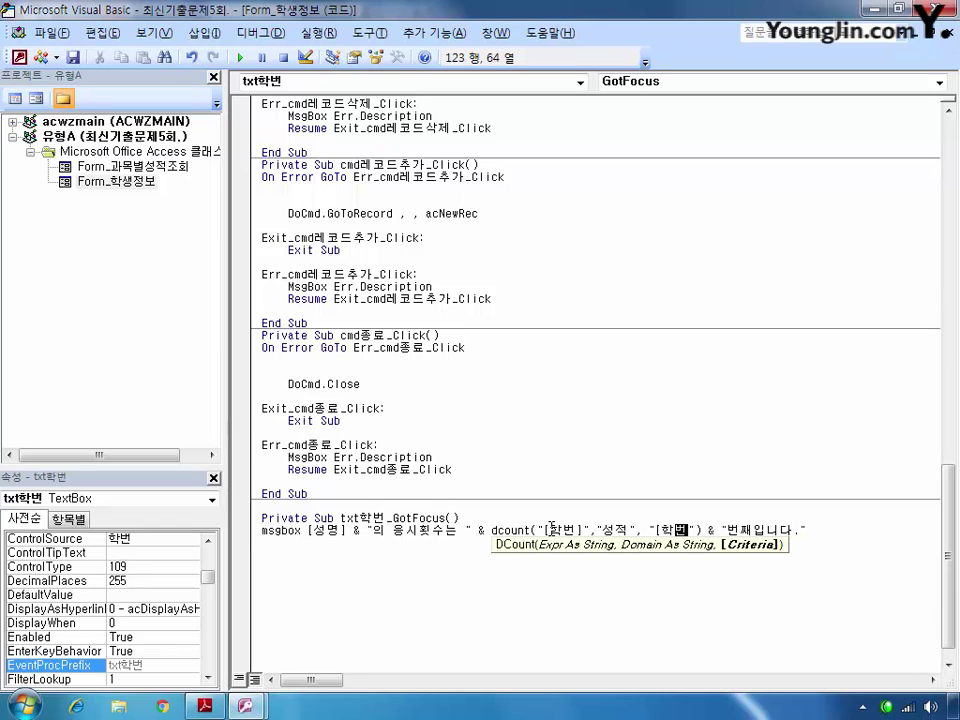